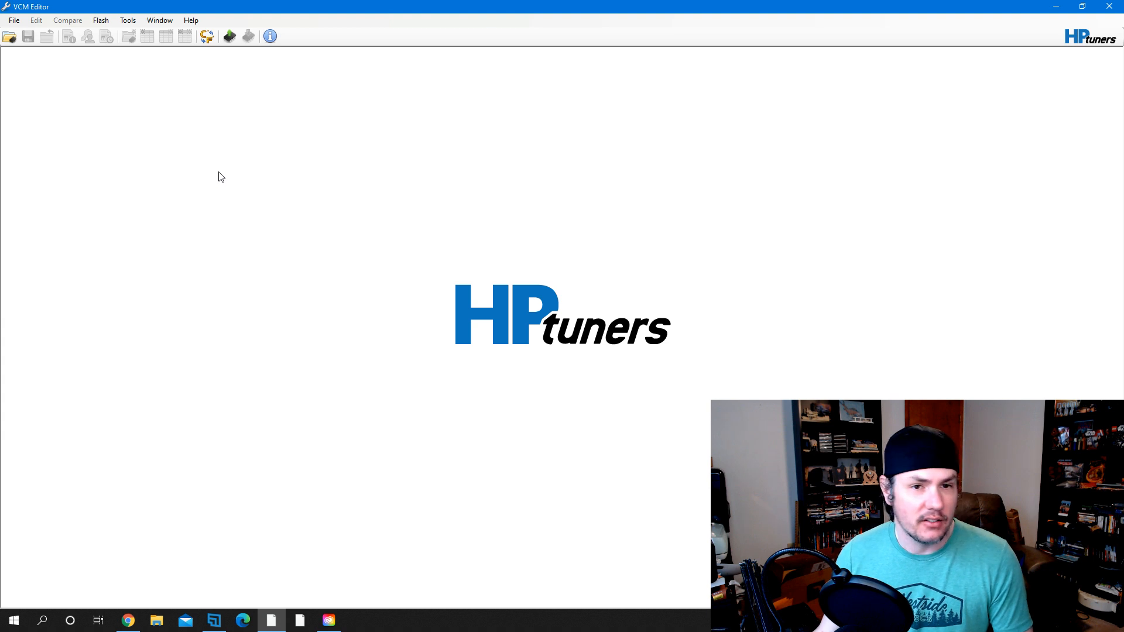
Gather the connected vehicle's information, read its entire ECM, and save the supplied stock tune file as 2019Sil2
left_click(230, 37)
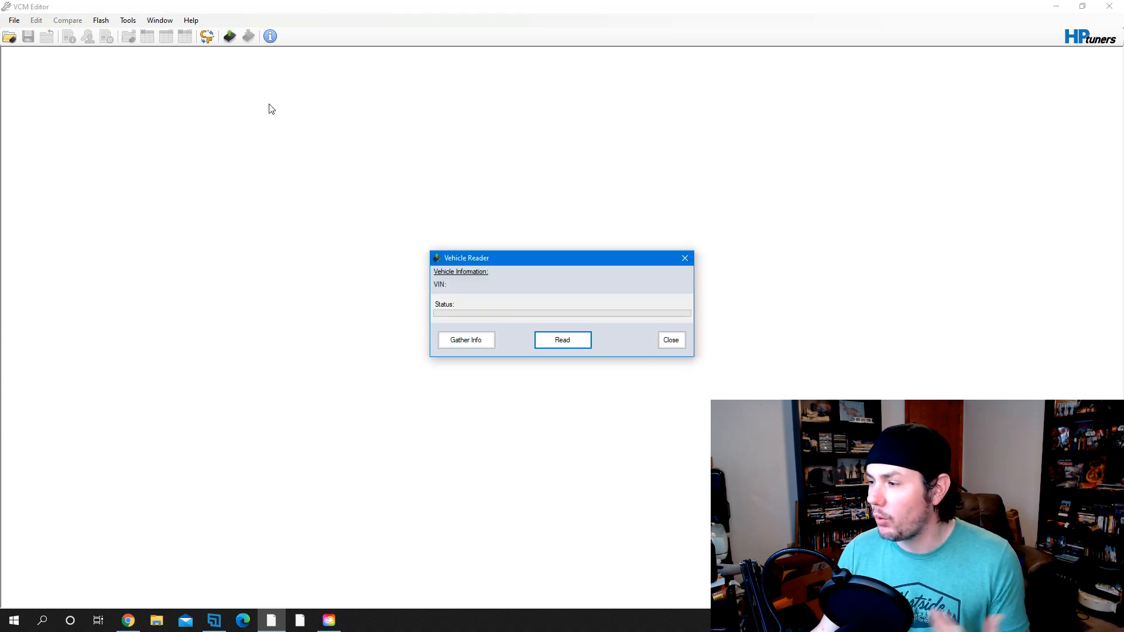
left_click(474, 338)
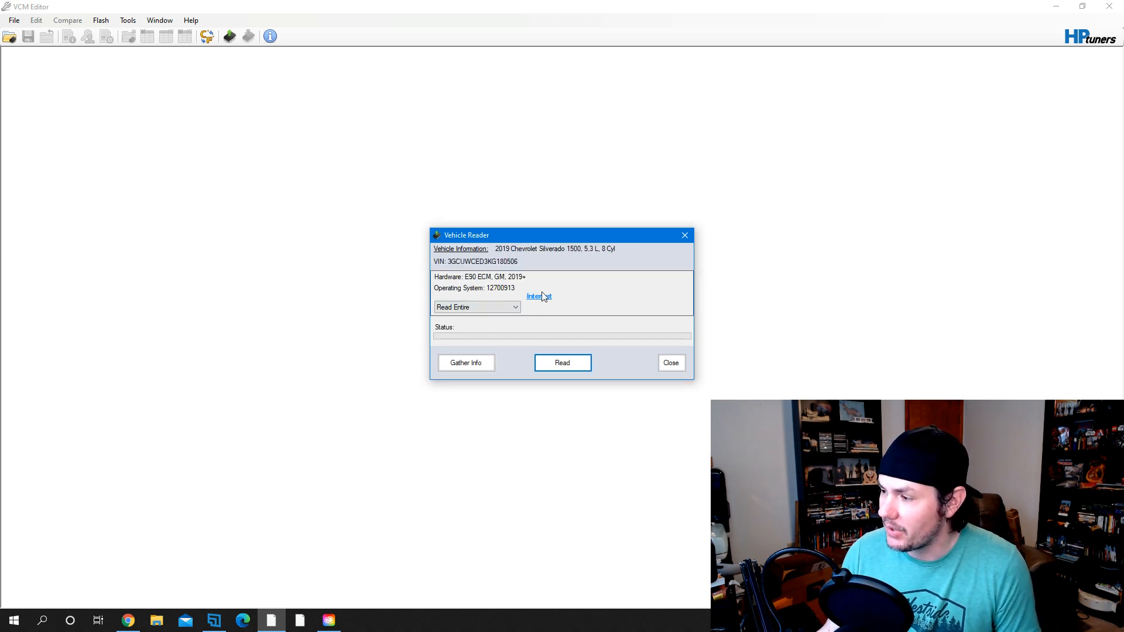
left_click(561, 367)
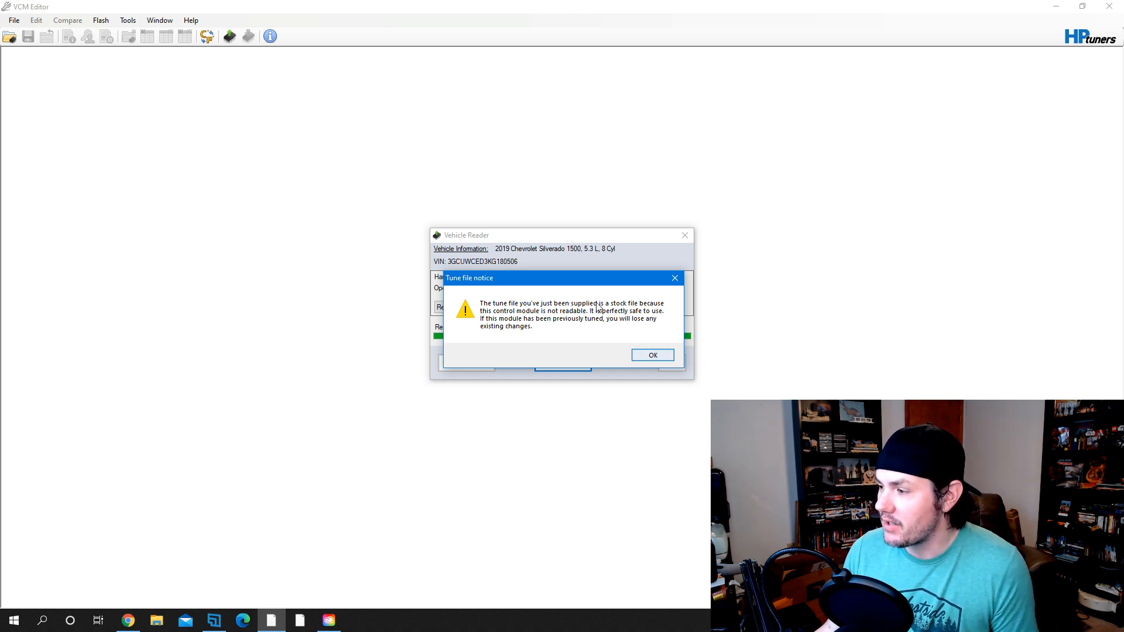
left_click(656, 355)
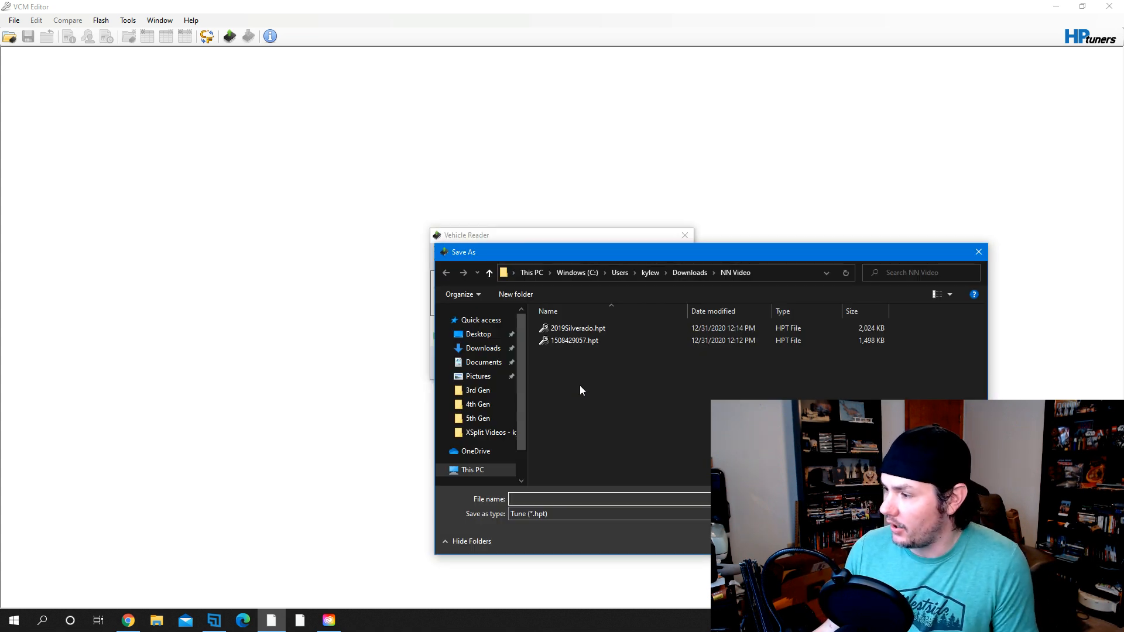
left_click(537, 500)
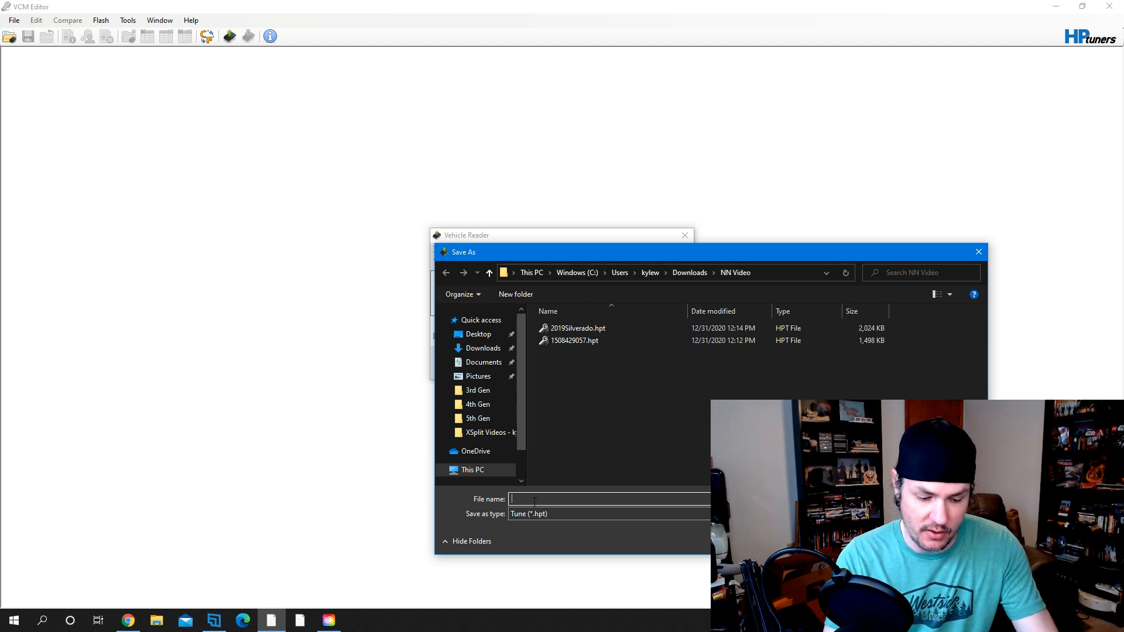
type("2019Sil2")
key("Return")
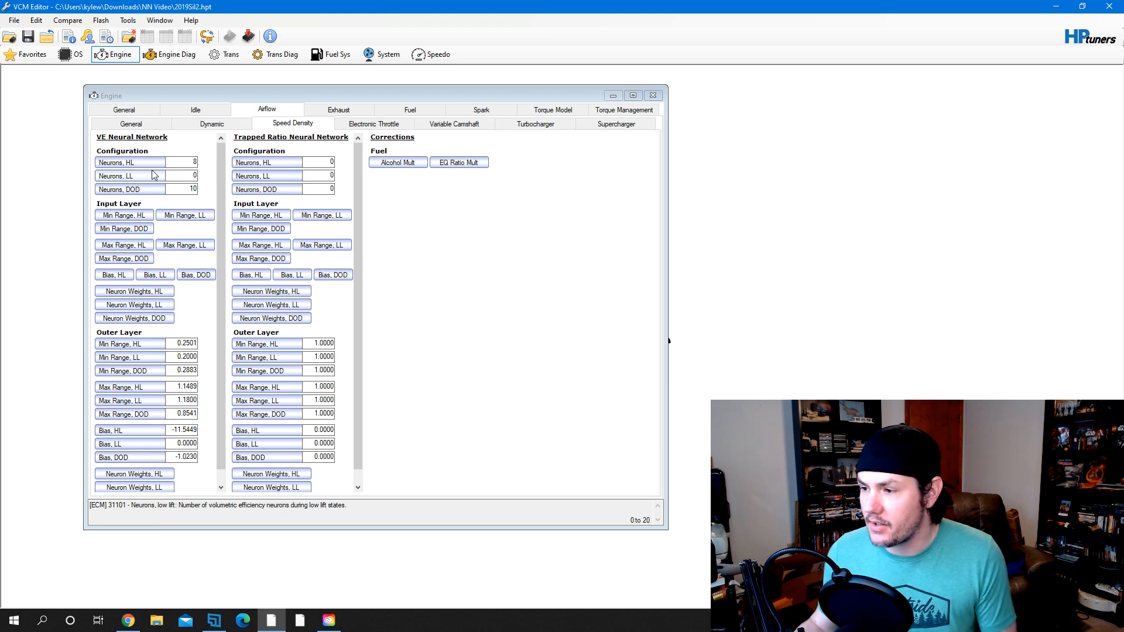
Examine the VE neural network's high-lift input-layer minimum and maximum ranges and its outer-layer high-lift neuron weights
left_click(131, 219)
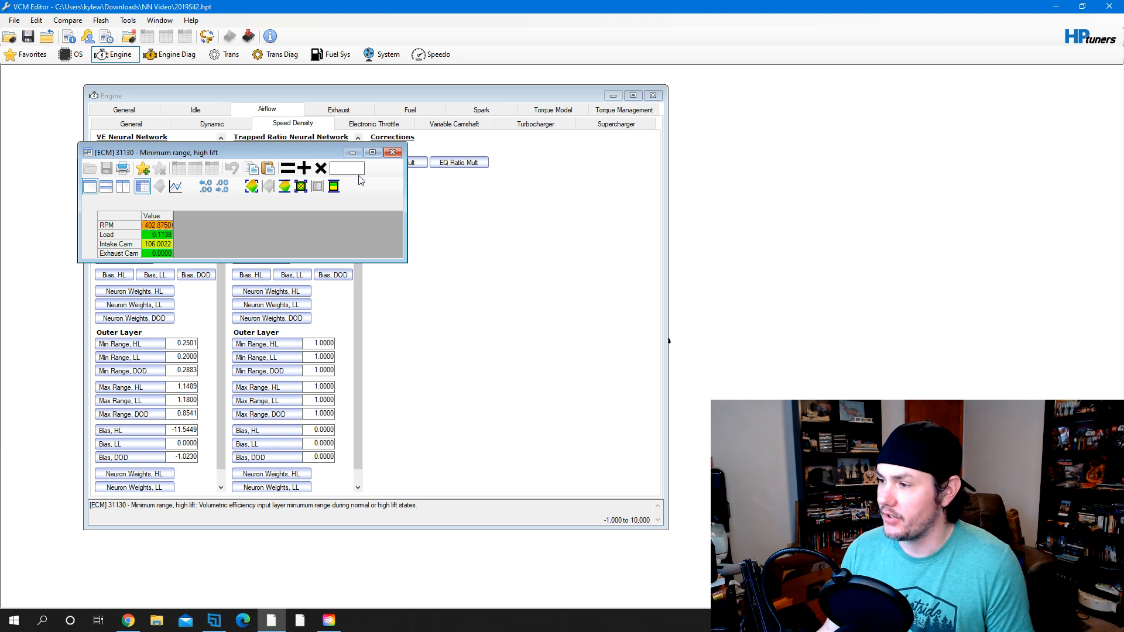
left_click(392, 152)
left_click(124, 244)
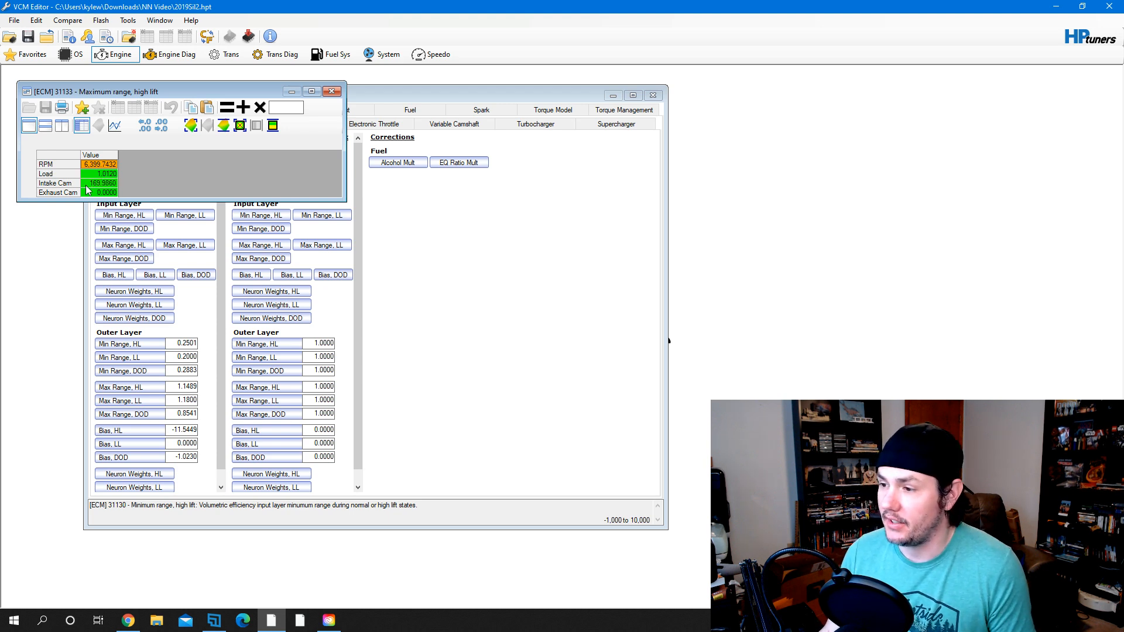
left_click(332, 91)
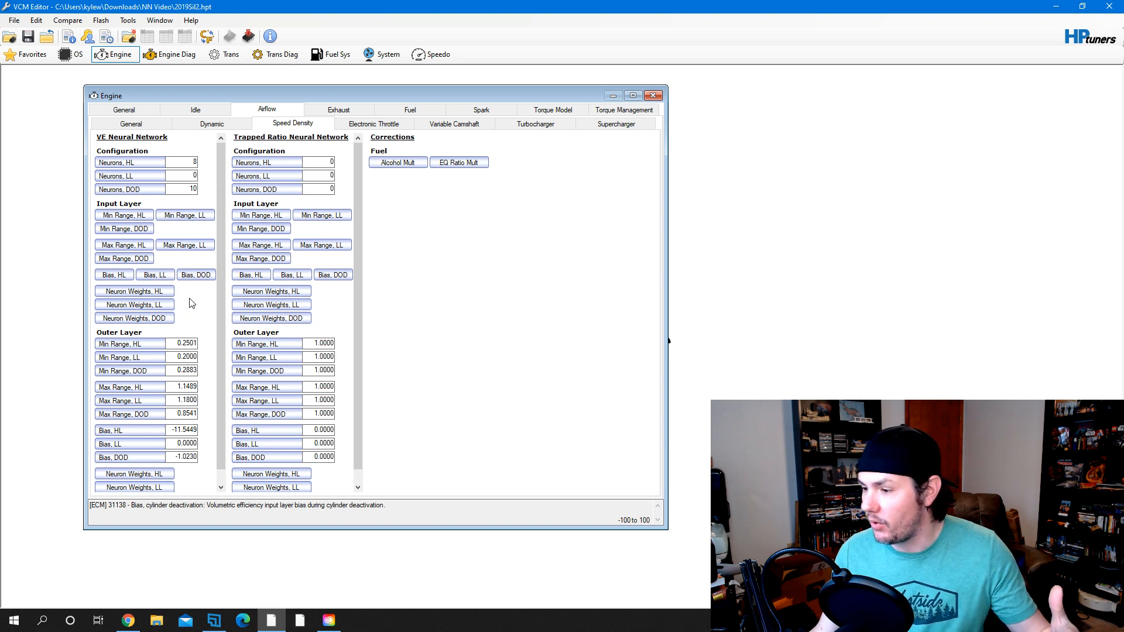
scroll(186, 305, "down", 1)
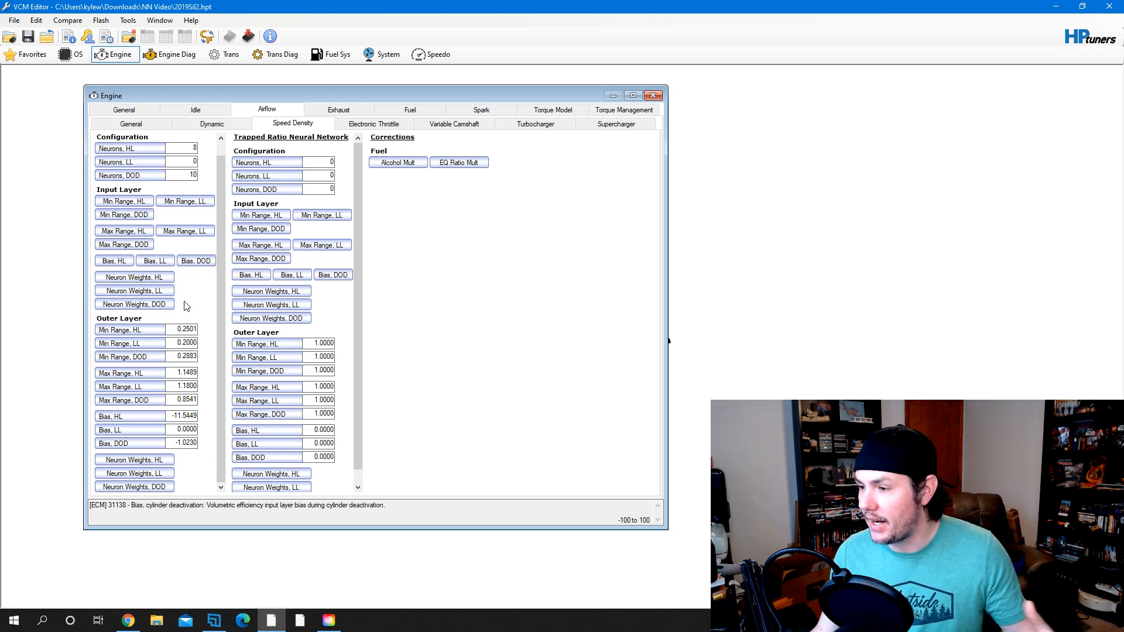
left_click(152, 462)
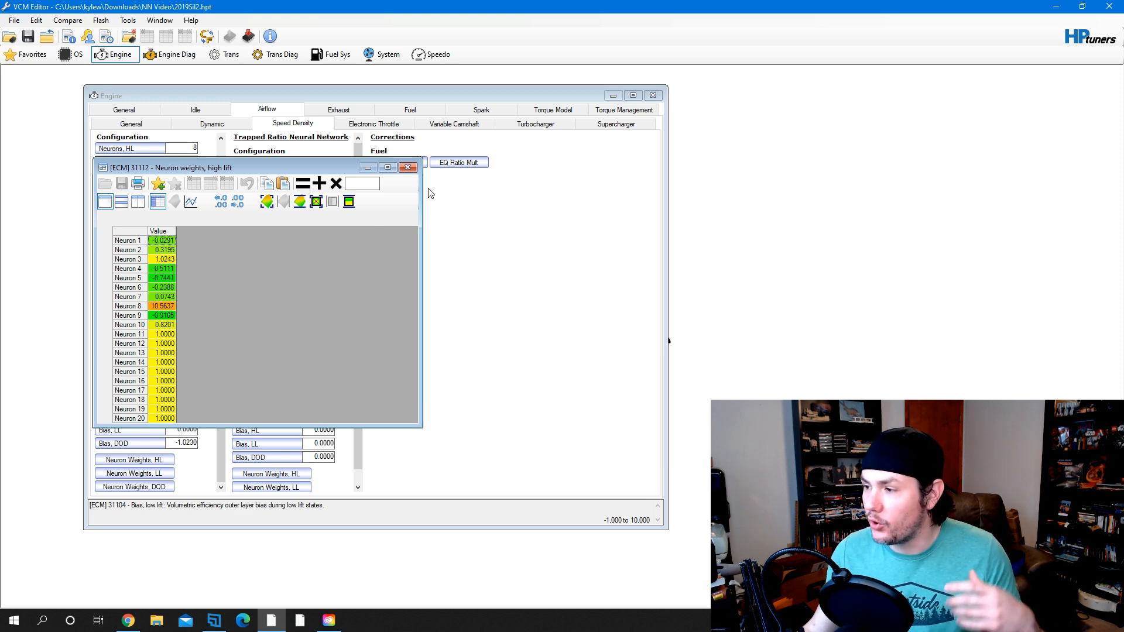
left_click(408, 168)
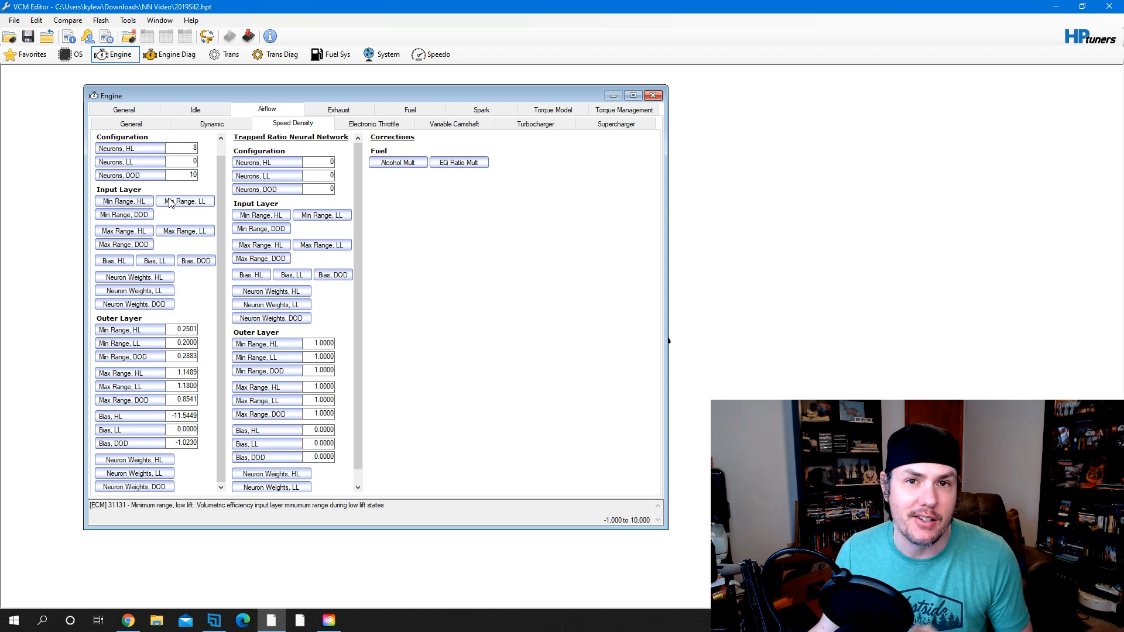
Create a VE Neural Network HL training file with the VE Neural Network Trainer and save it as tst2 in the NN Video folder
left_click(36, 21)
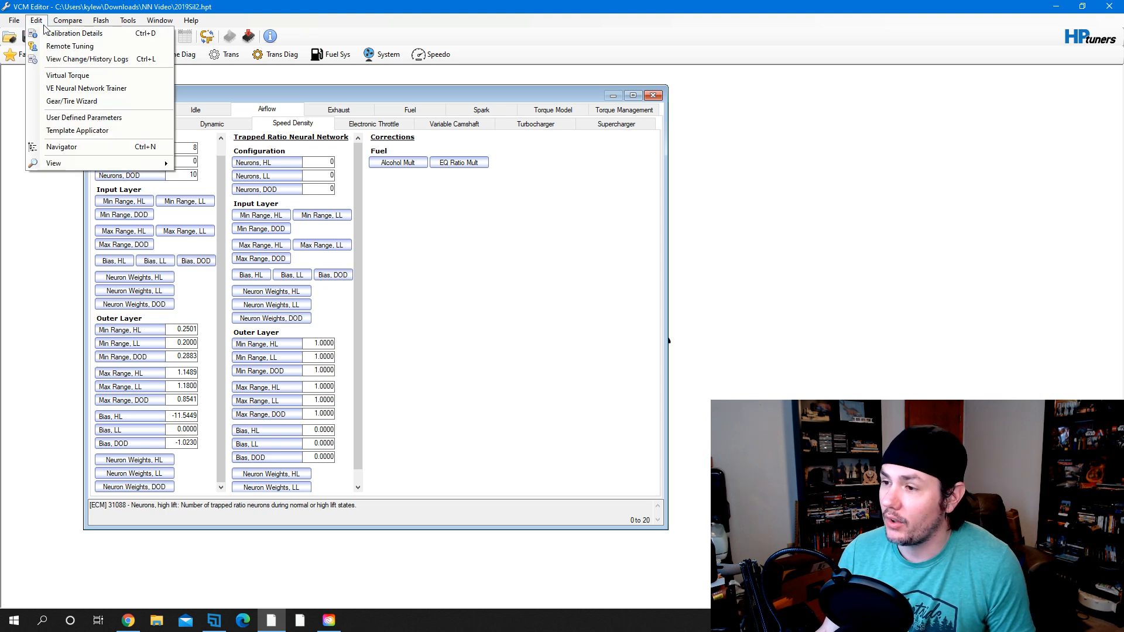
left_click(105, 92)
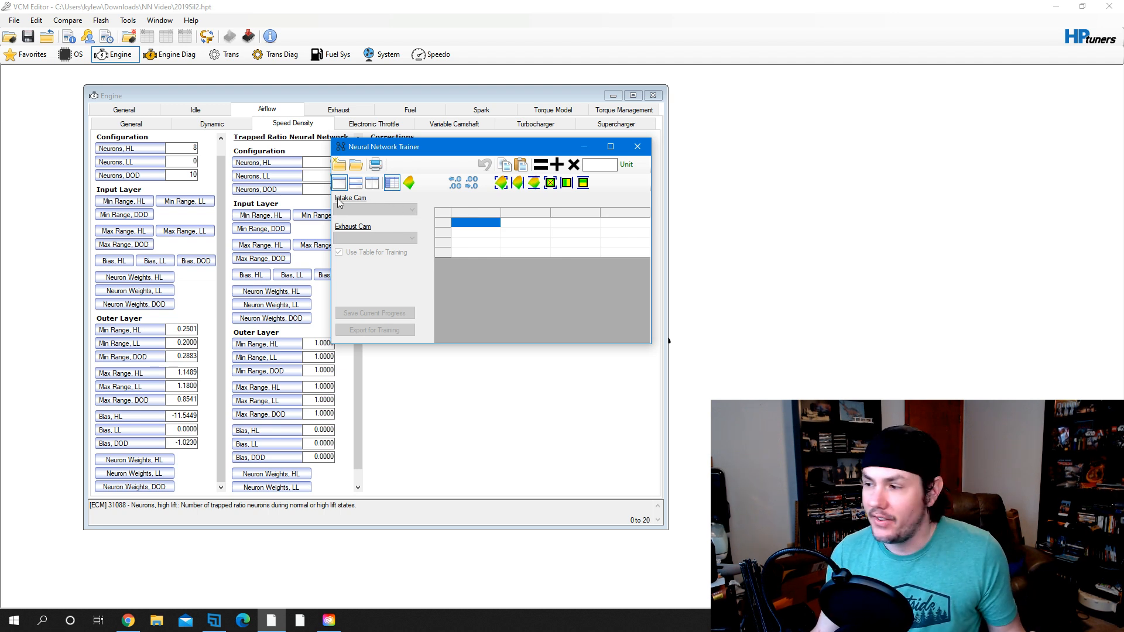
left_click(342, 169)
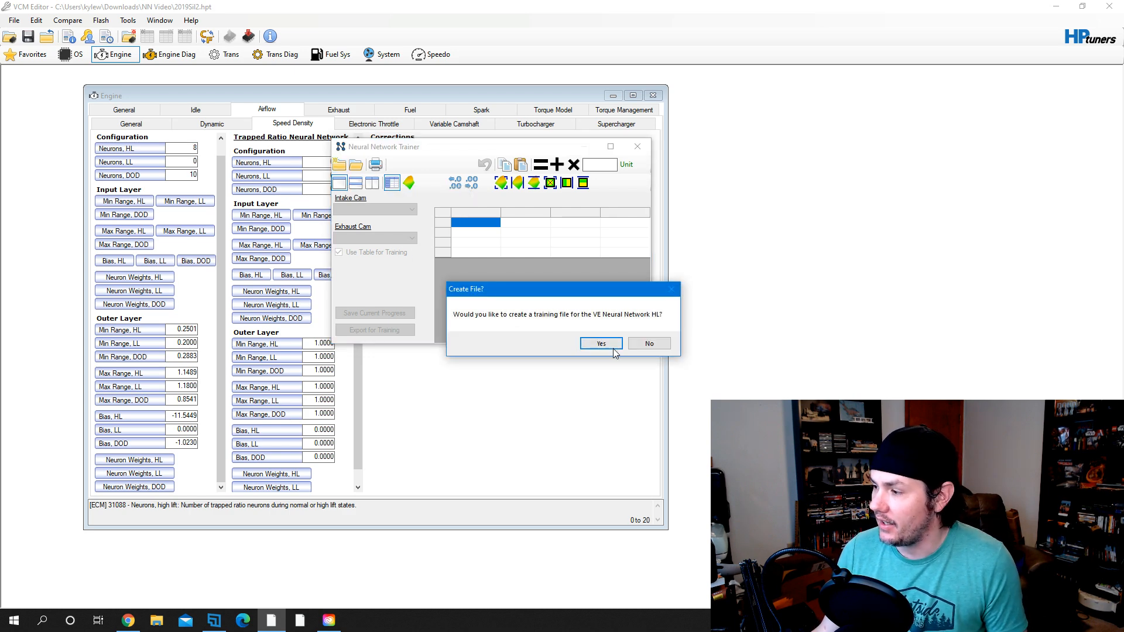
left_click(599, 343)
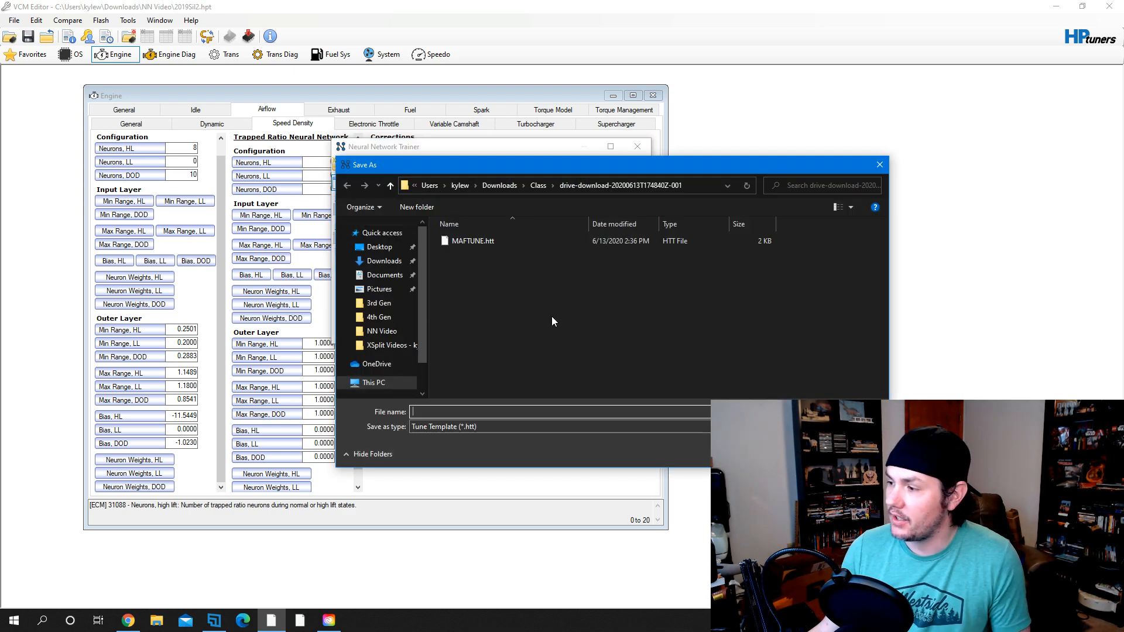
left_click(500, 185)
double_click(472, 258)
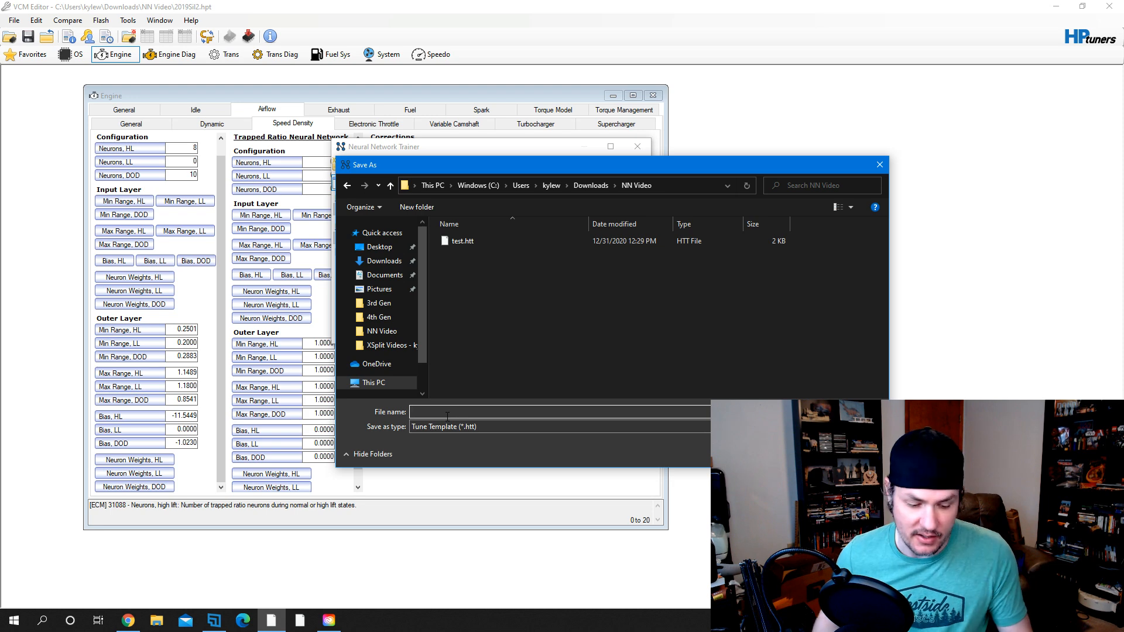
type("tst2")
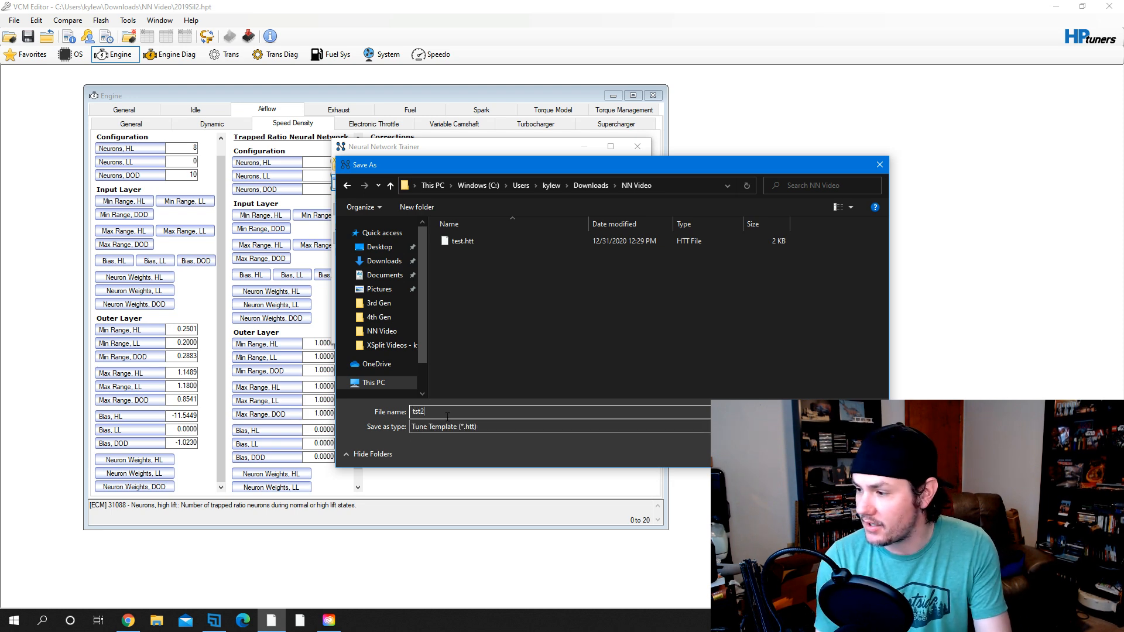
key("Return")
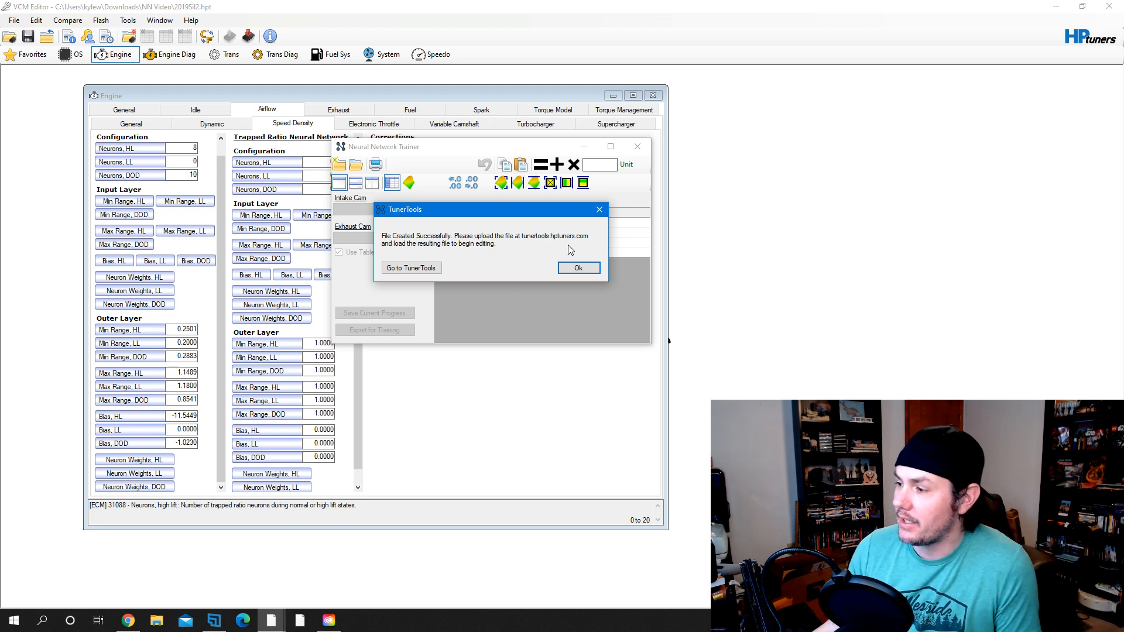
Switch to the TunerTools website and review the Neural Network Trainer costs for GM and FCA
left_click(412, 271)
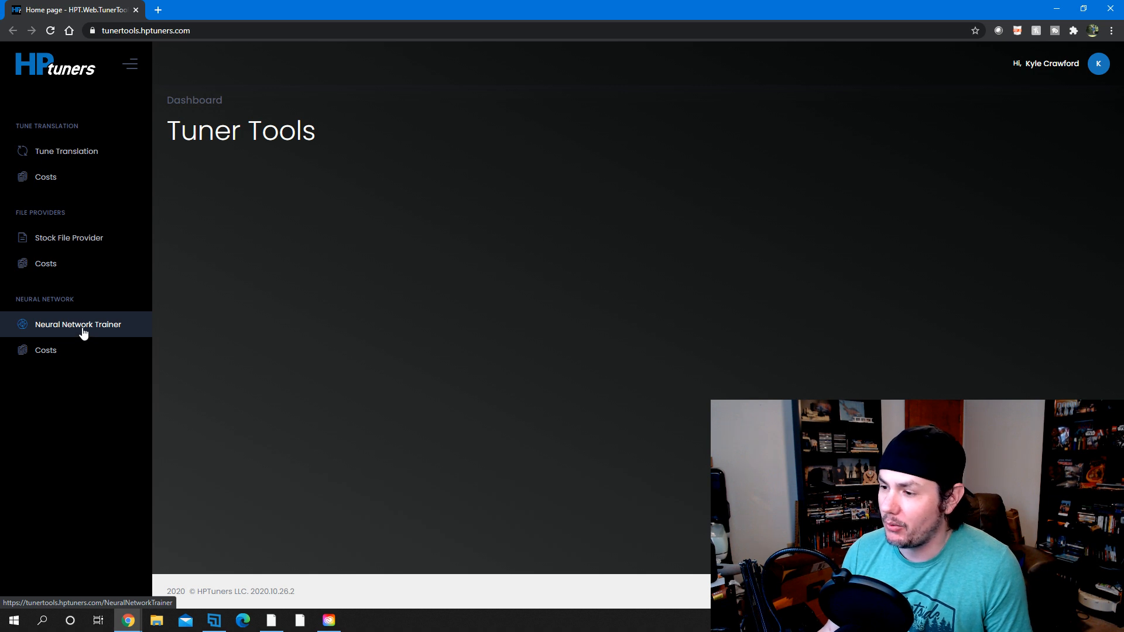
left_click(59, 353)
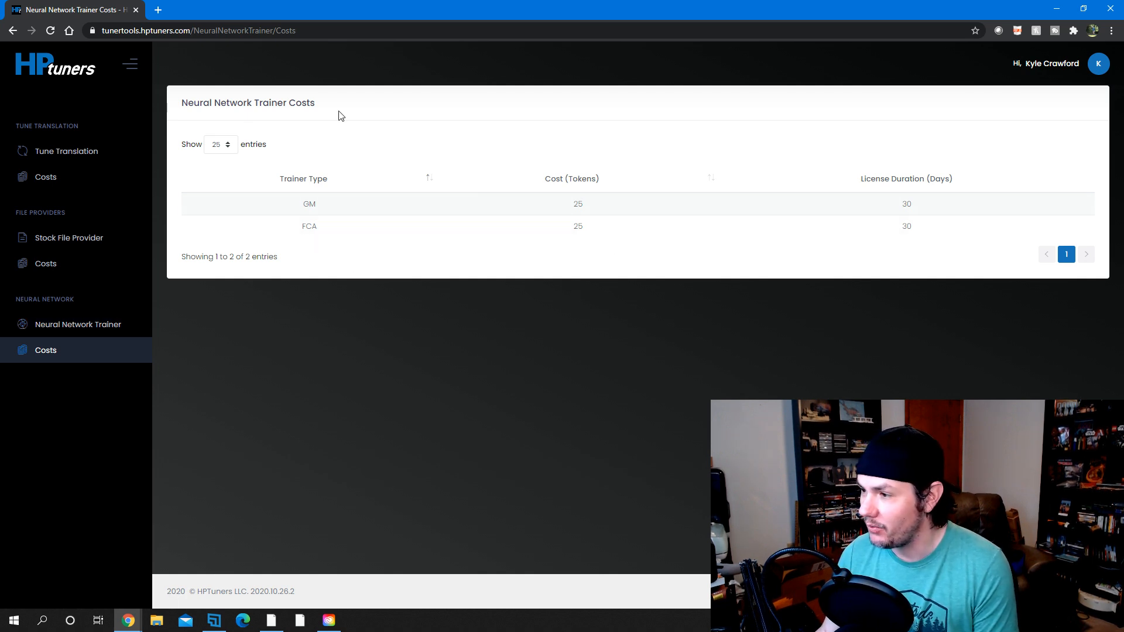
left_click(396, 228)
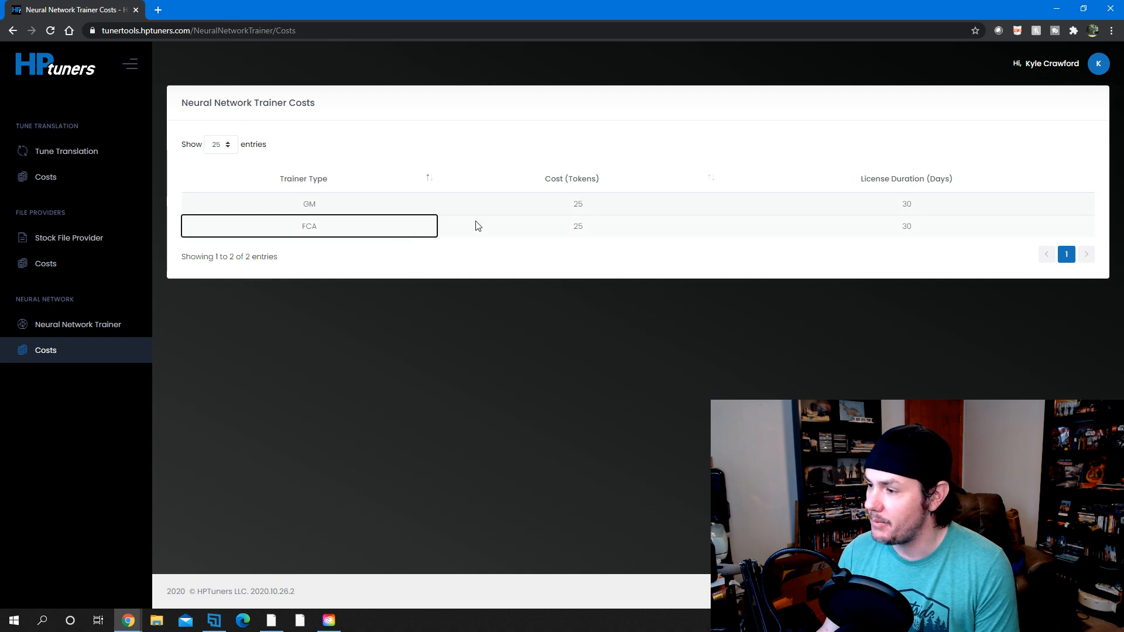
Try to upload the training file to the online Neural Network Trainer
left_click(100, 326)
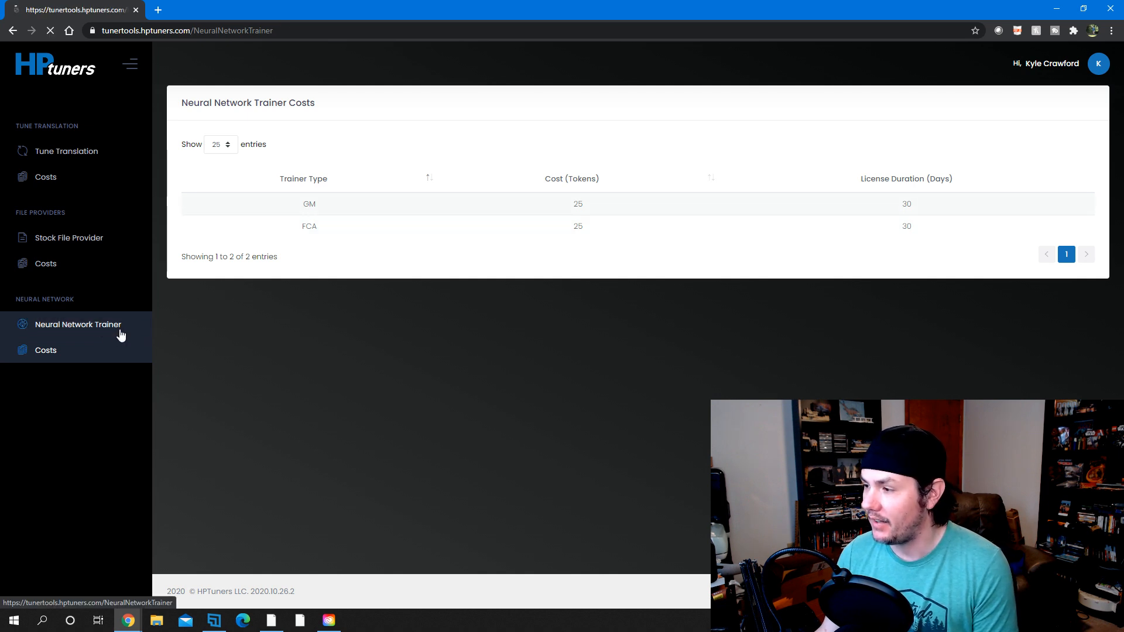
left_click(545, 255)
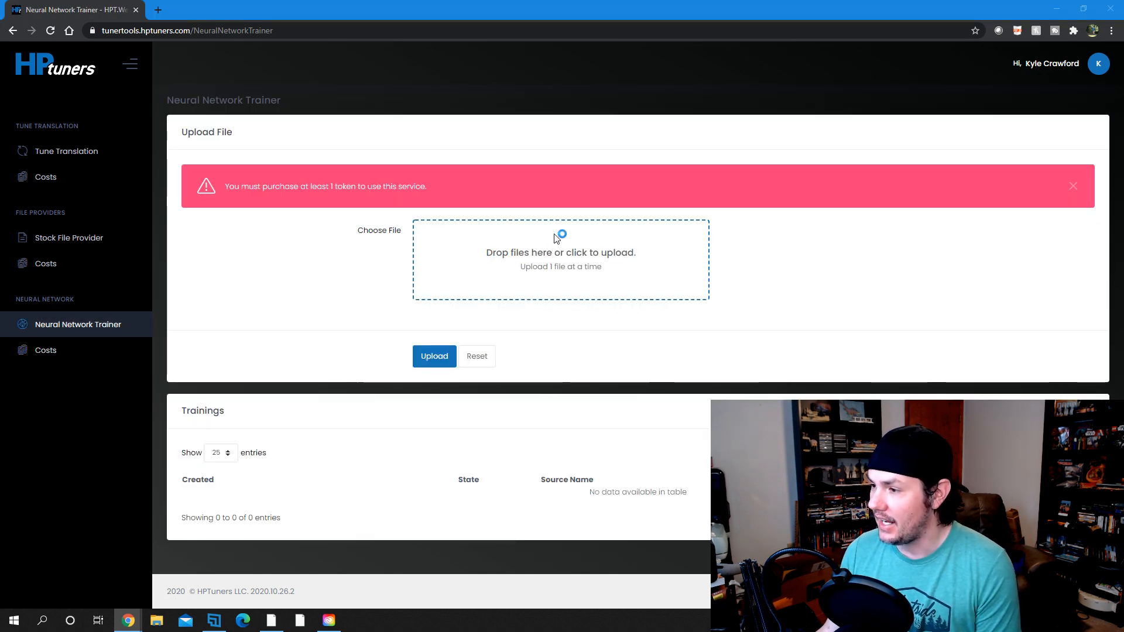
double_click(133, 98)
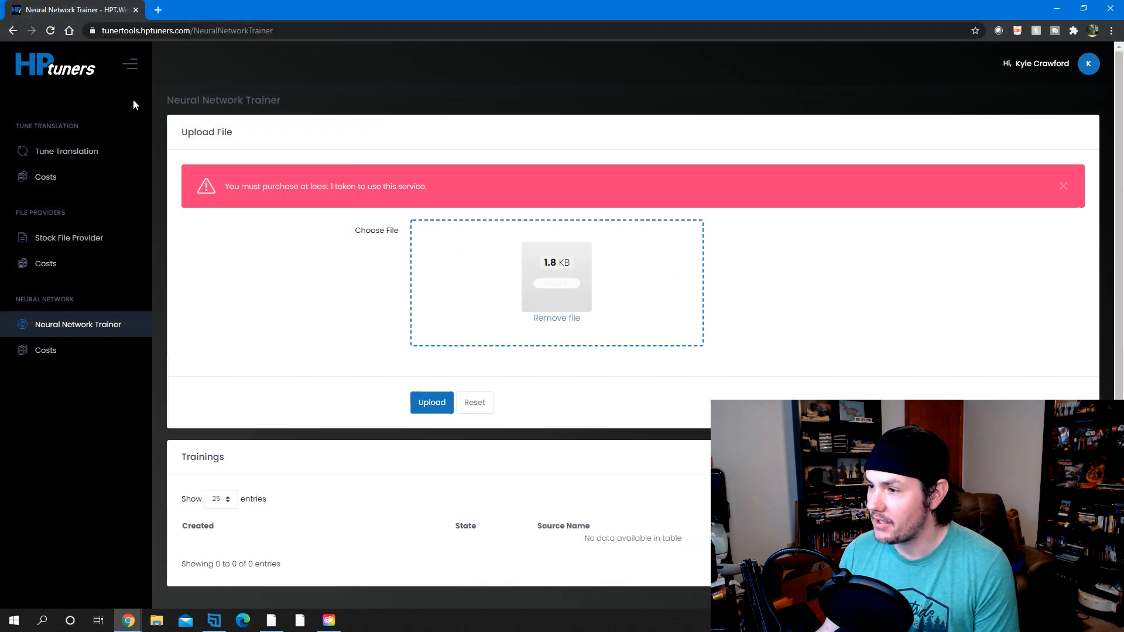
left_click(432, 403)
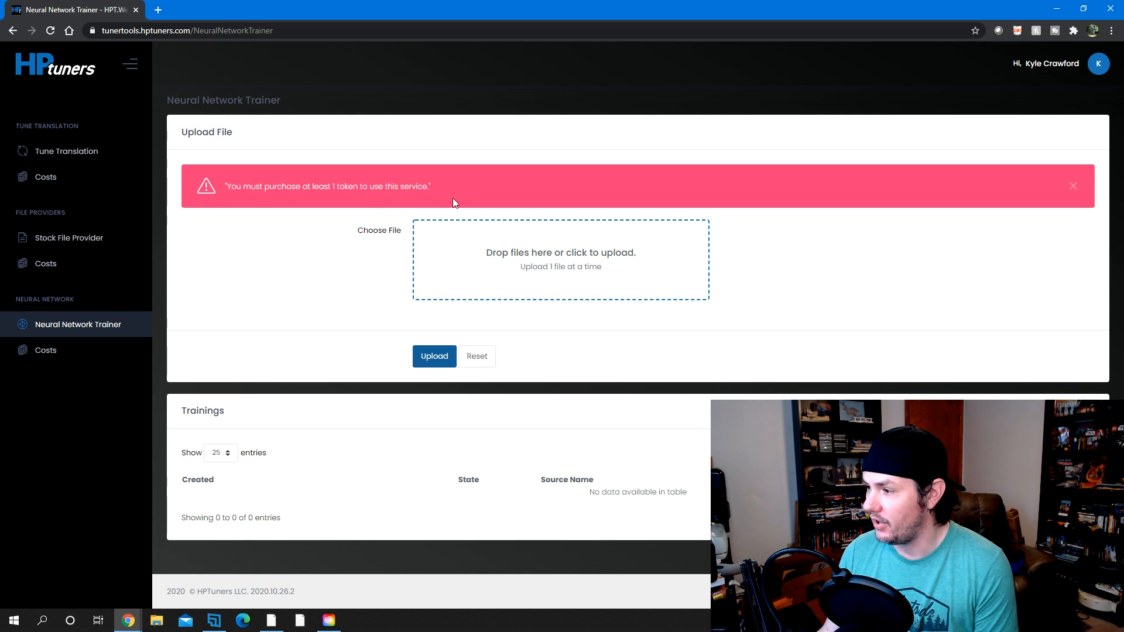
Add one 25 Pack of tokens to the cart from the Tuner Tools account page
left_click(1046, 65)
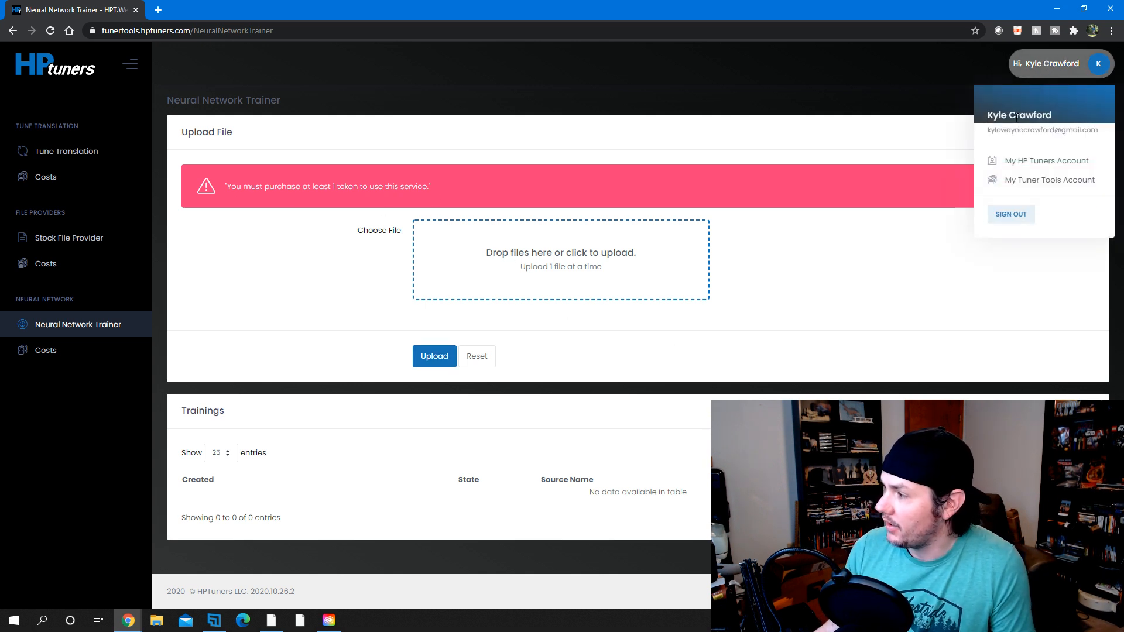
left_click(1021, 186)
scroll(541, 296, "down", 4)
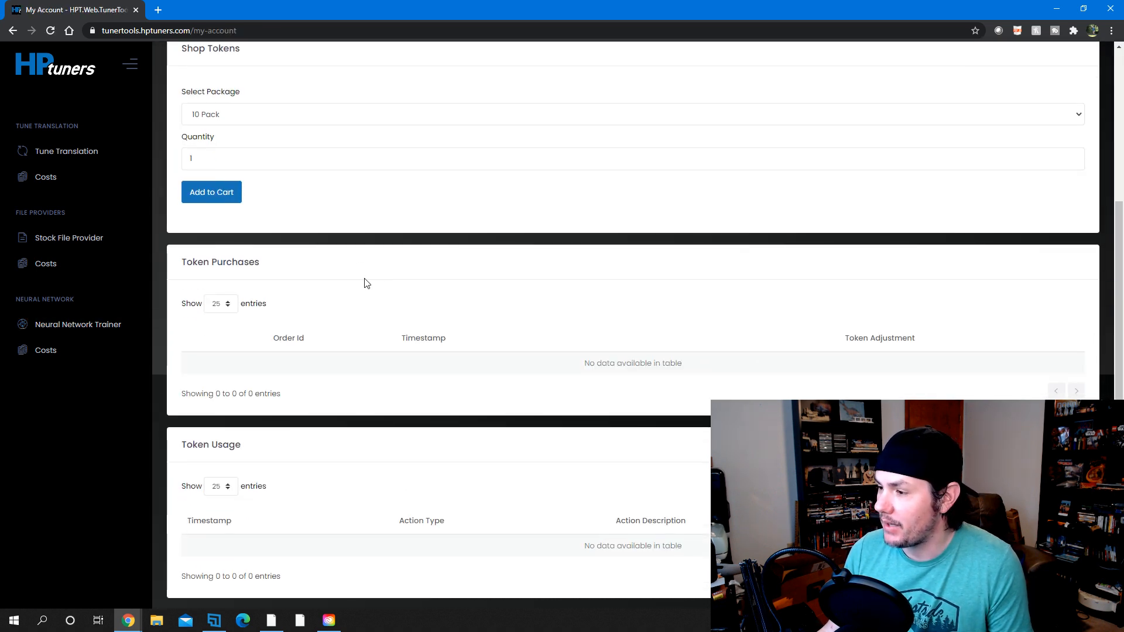
left_click(351, 122)
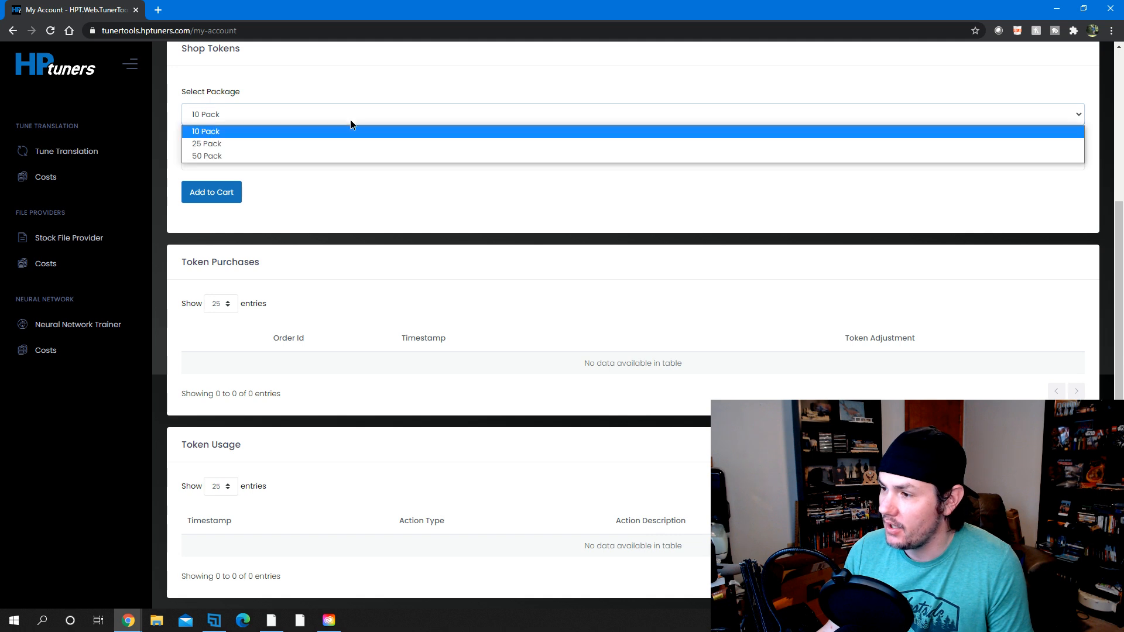
left_click(325, 143)
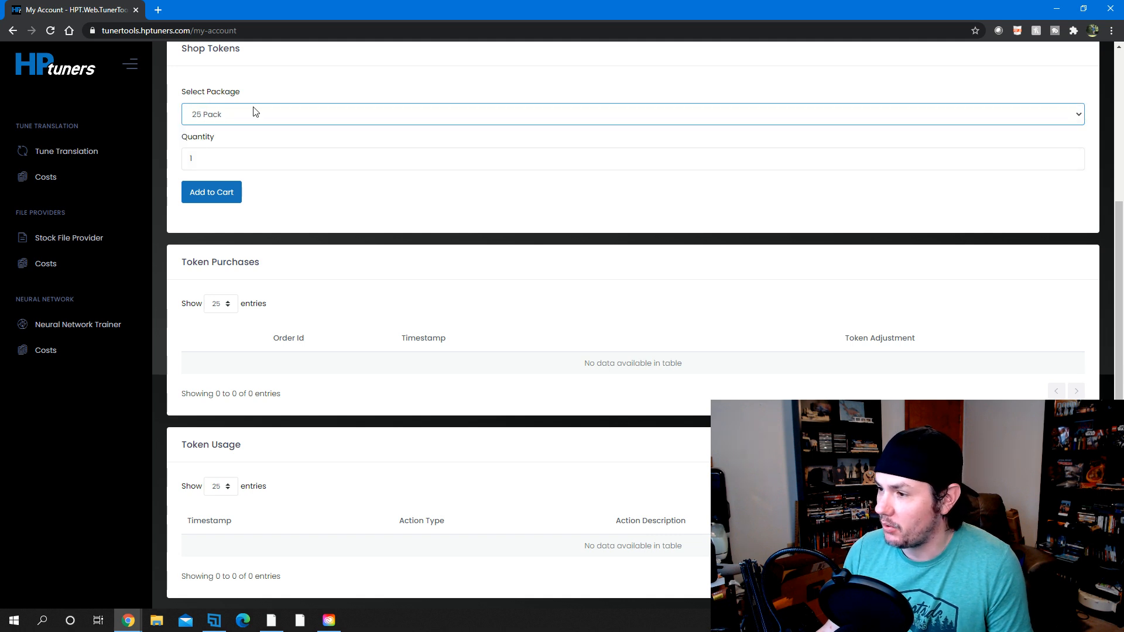
left_click(218, 198)
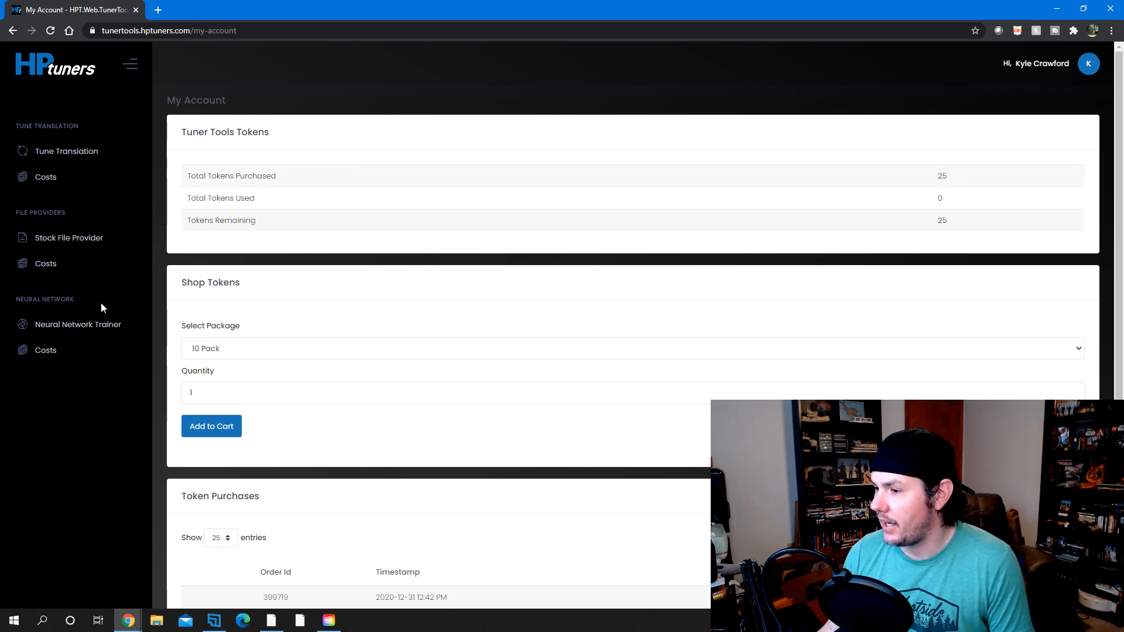
Check the Neural Network Trainer token cost and upload tst2.htt to the Neural Network Trainer
left_click(50, 350)
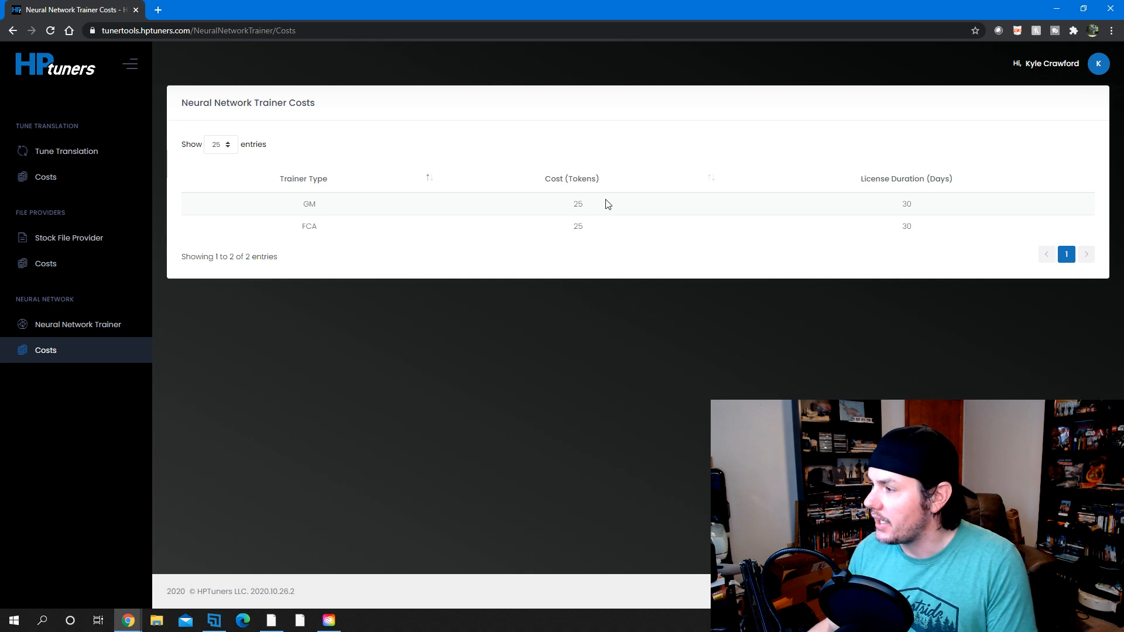
left_click(77, 326)
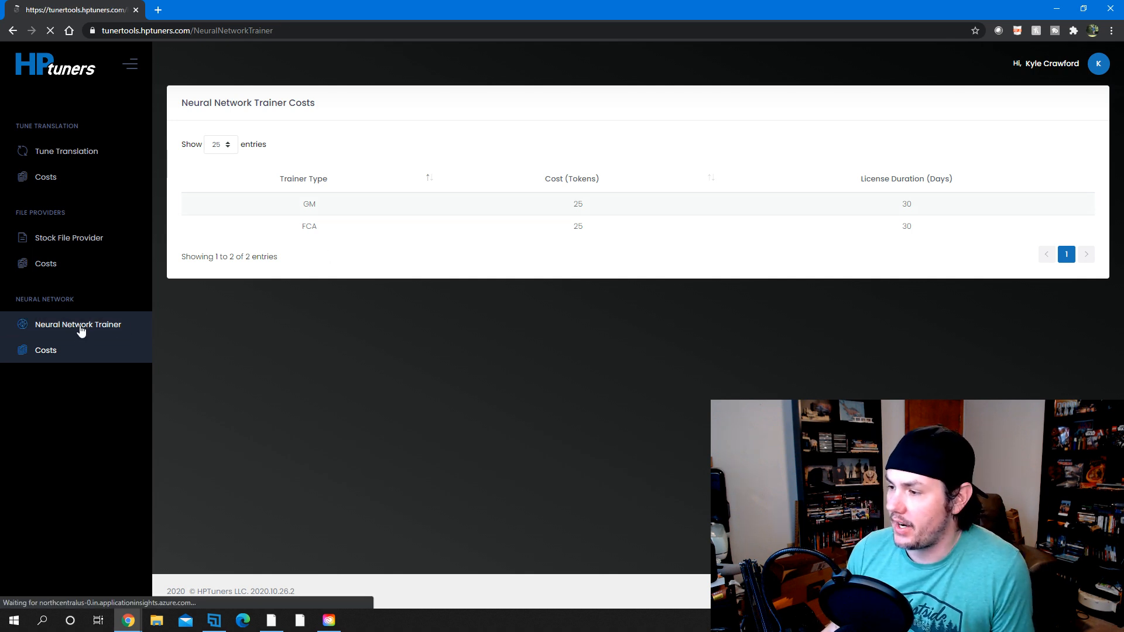
left_click(537, 226)
left_click(131, 97)
double_click(132, 97)
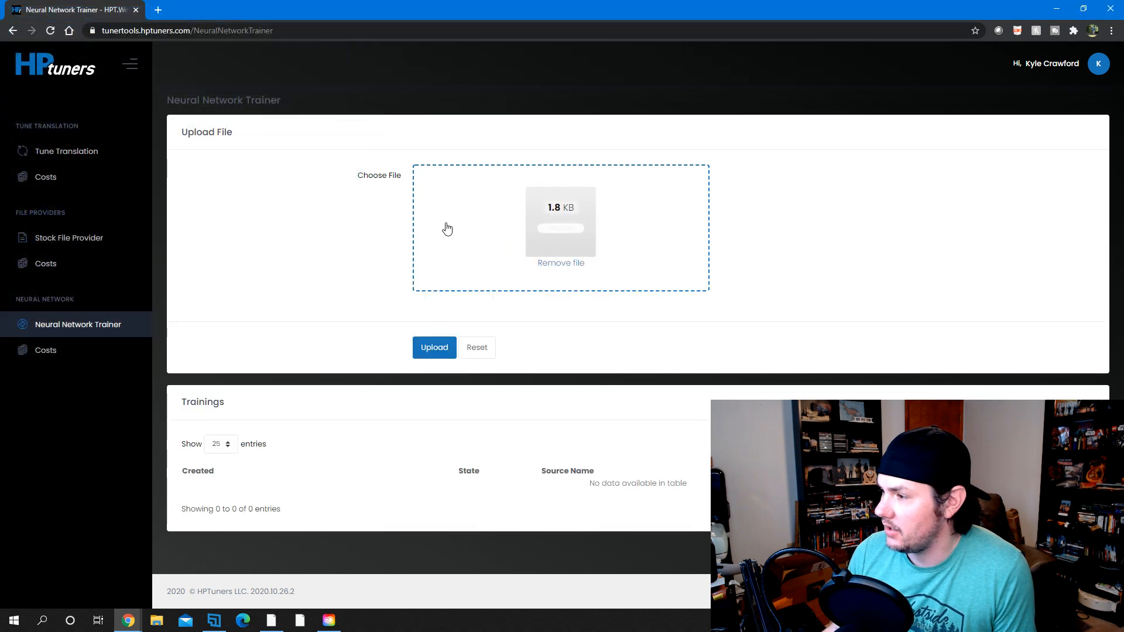
left_click(432, 350)
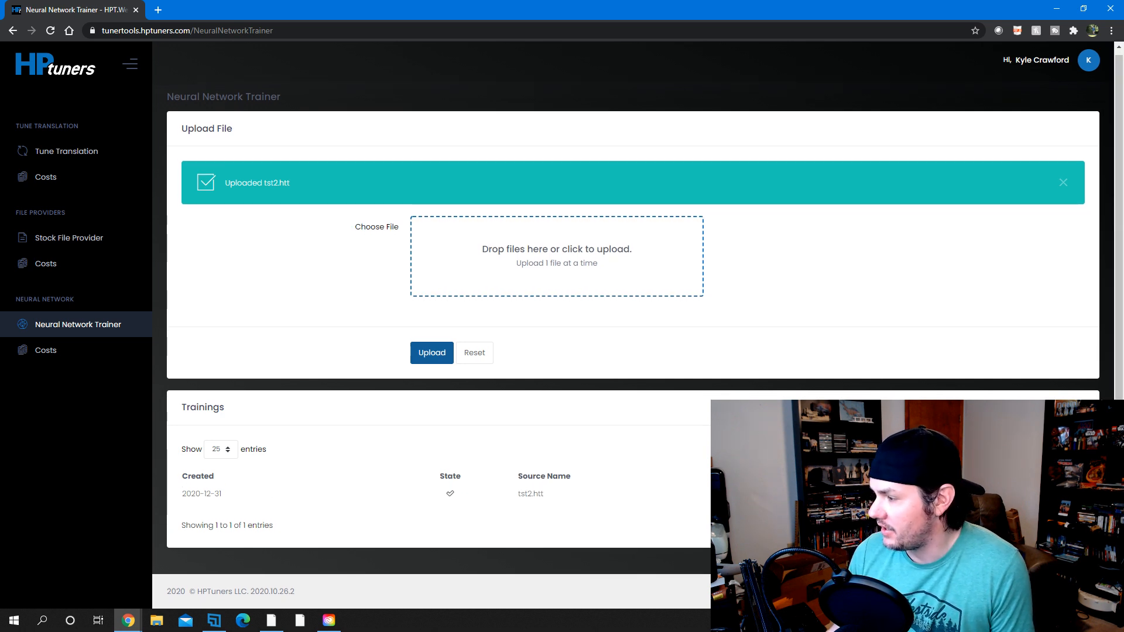
Download the trained tst2.htt result, accept the 25-token charge, and save it as tst2 (Result).htt in the NN Video folder
left_click(937, 493)
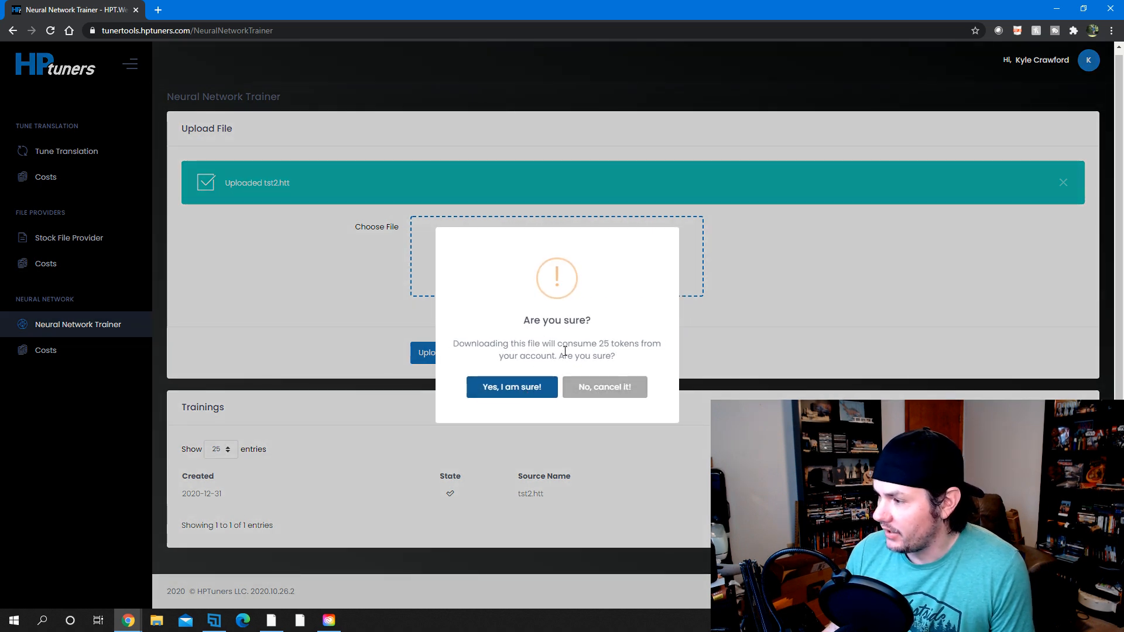
left_click(513, 388)
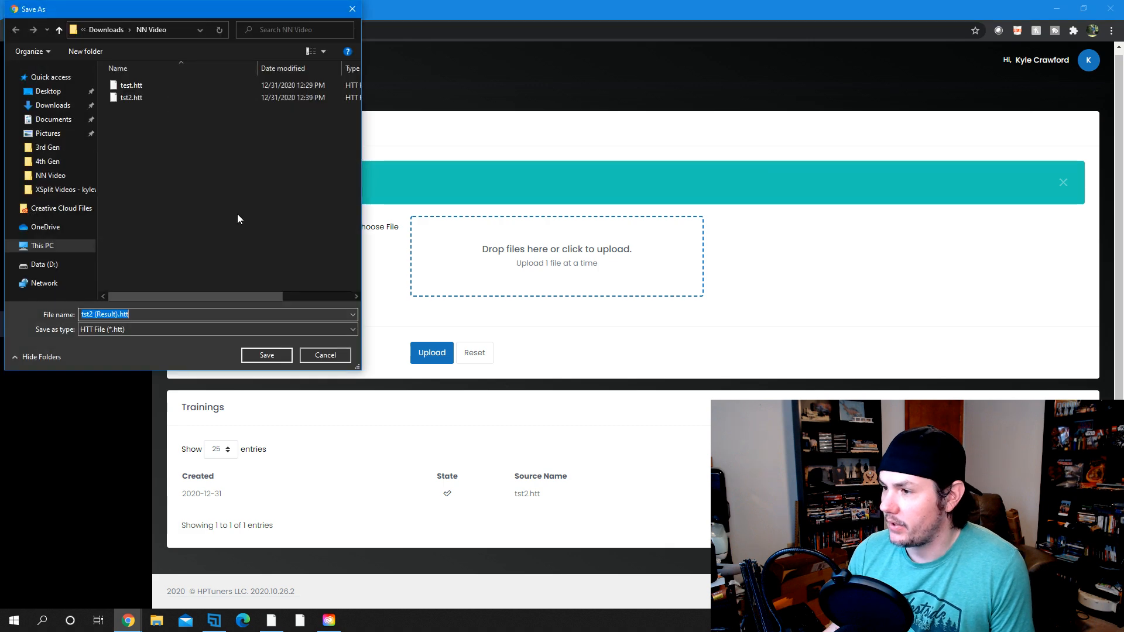
left_click(277, 357)
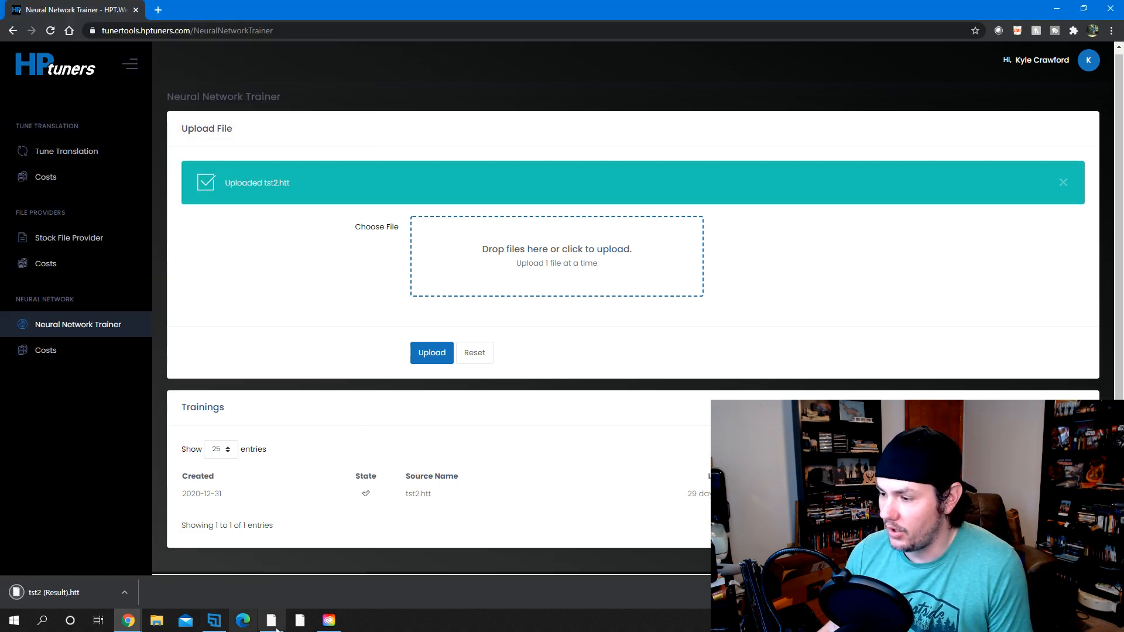
Switch to VCM Editor and open the downloaded training result from the NN Video folder in the Neural Network Trainer
left_click(271, 621)
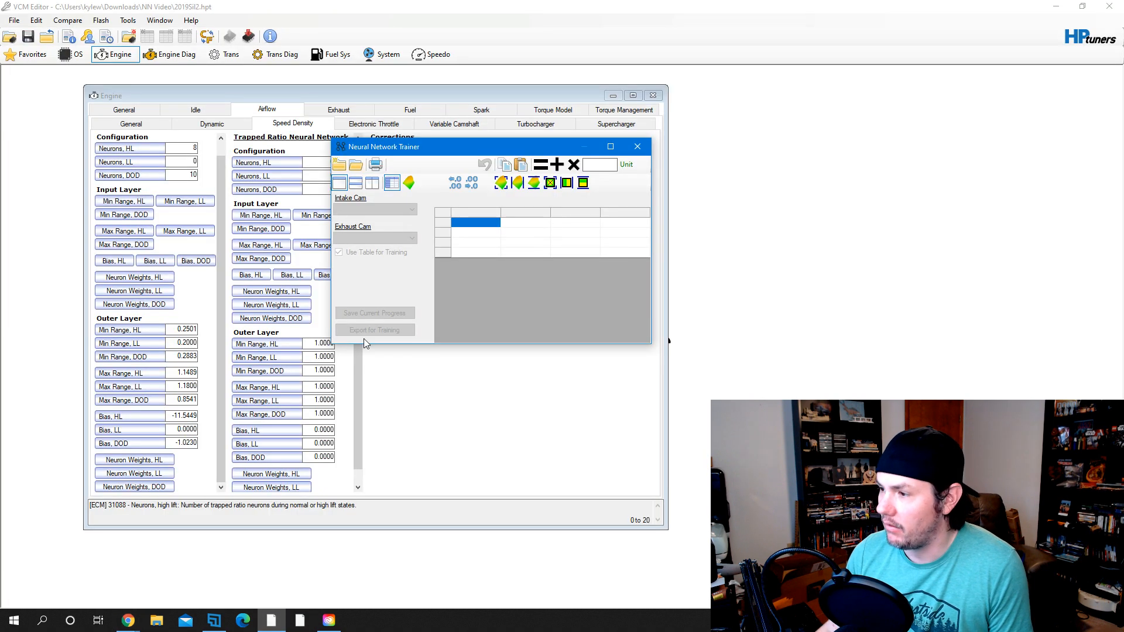
left_click(358, 166)
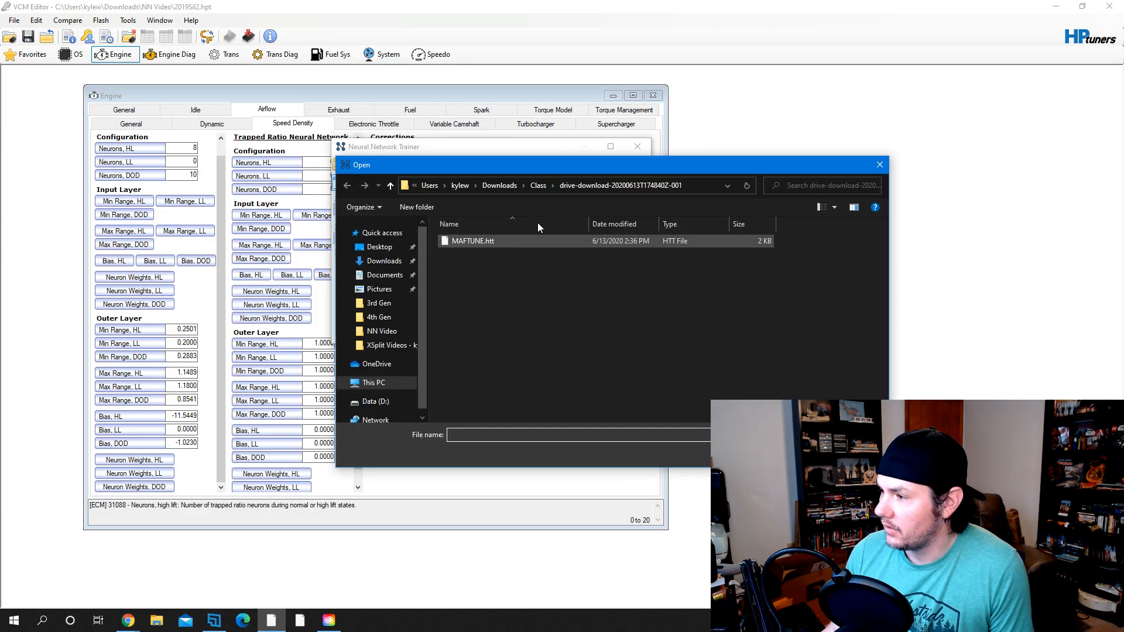
left_click(497, 186)
double_click(472, 255)
double_click(479, 253)
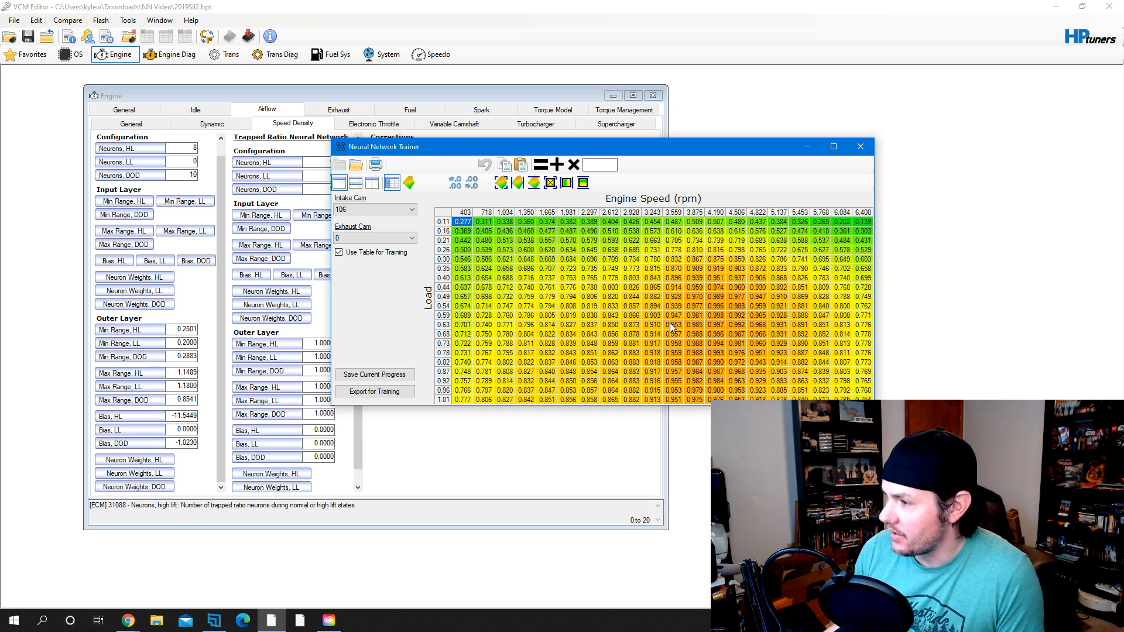
Examine the trainer's table of engine speed against load for intake cam positions 106, 117 and 127
left_click(719, 325)
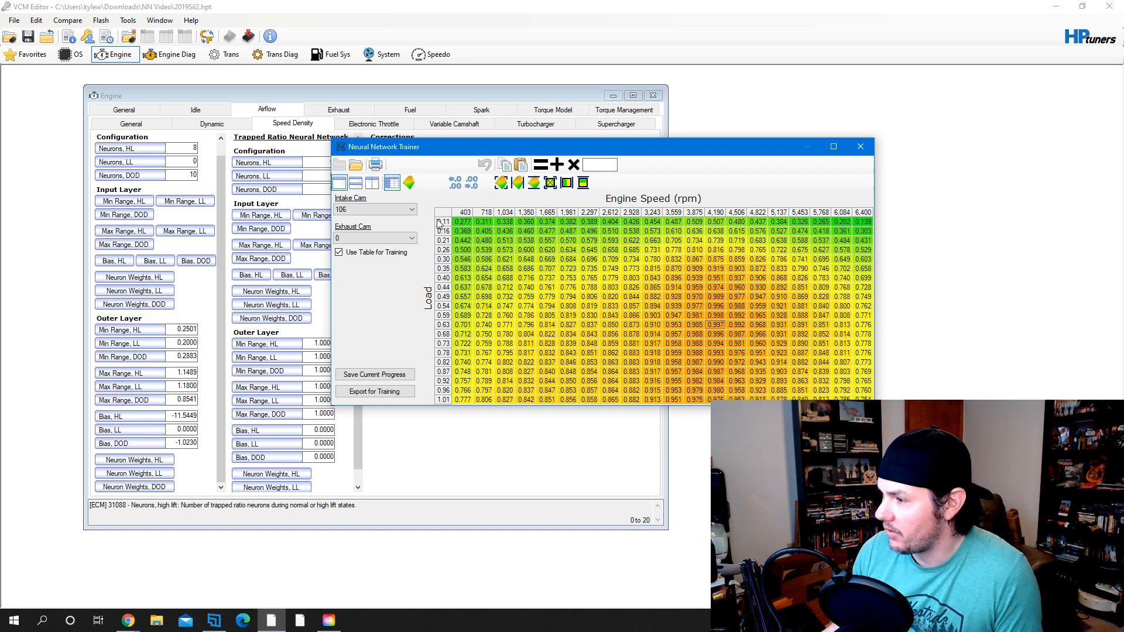
left_click_drag(462, 222, 489, 241)
left_click(505, 260)
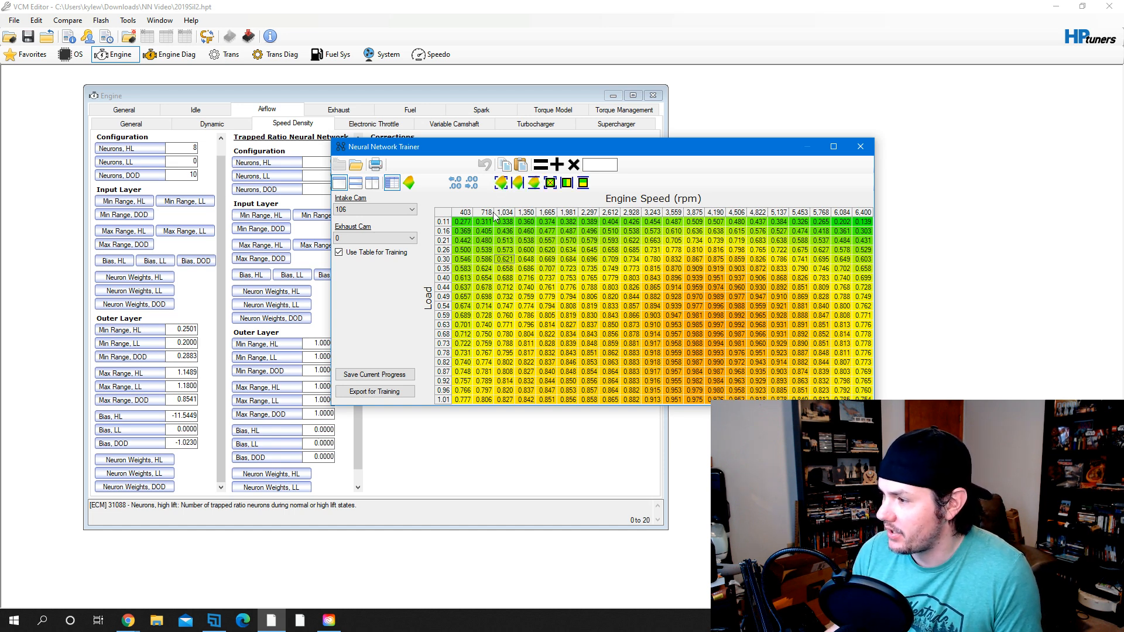
left_click(412, 210)
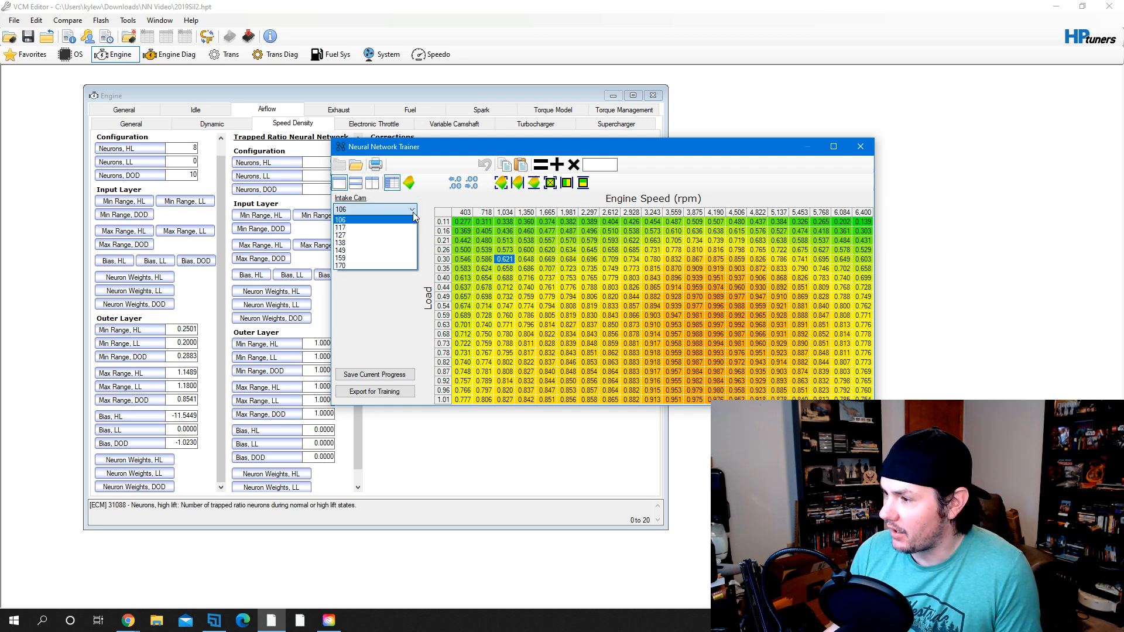
left_click(402, 227)
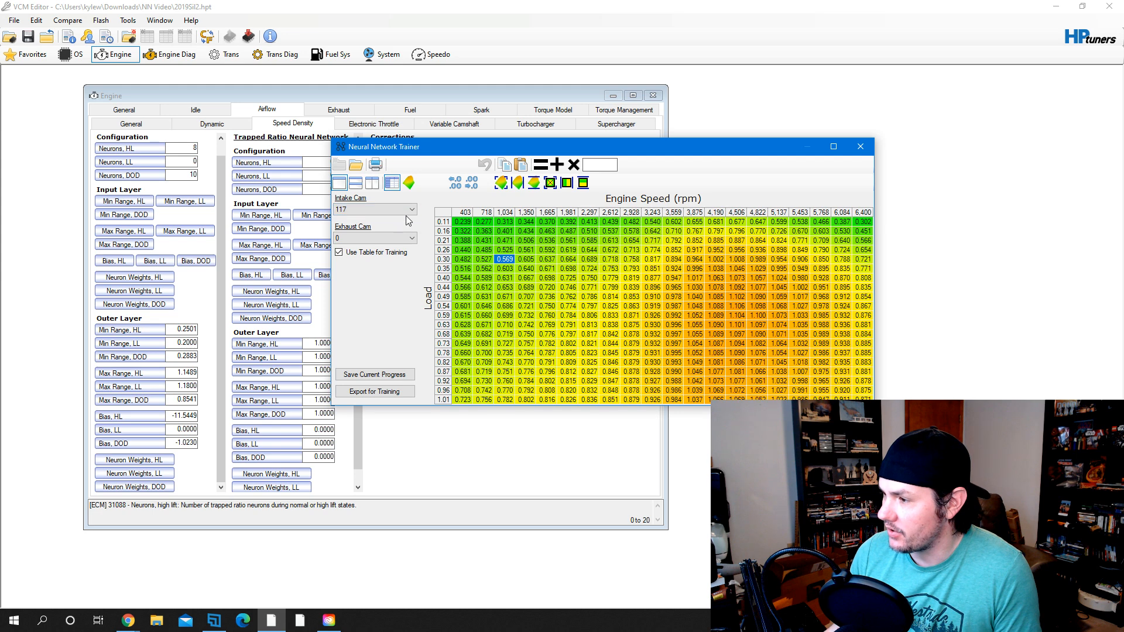
left_click(412, 210)
left_click(408, 222)
left_click(413, 211)
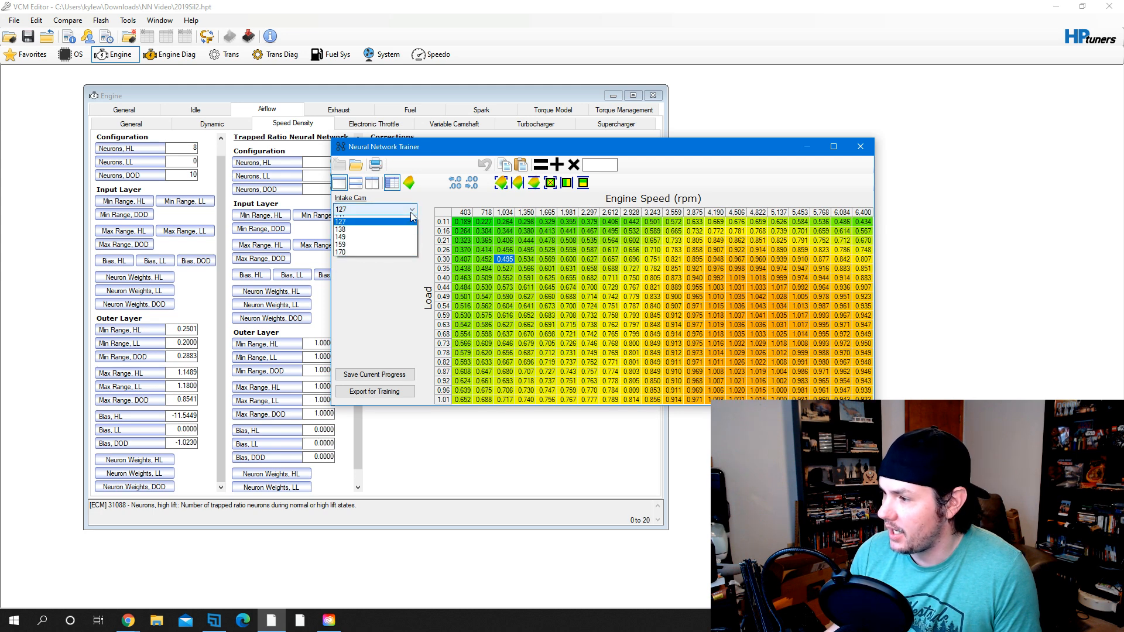
left_click(409, 220)
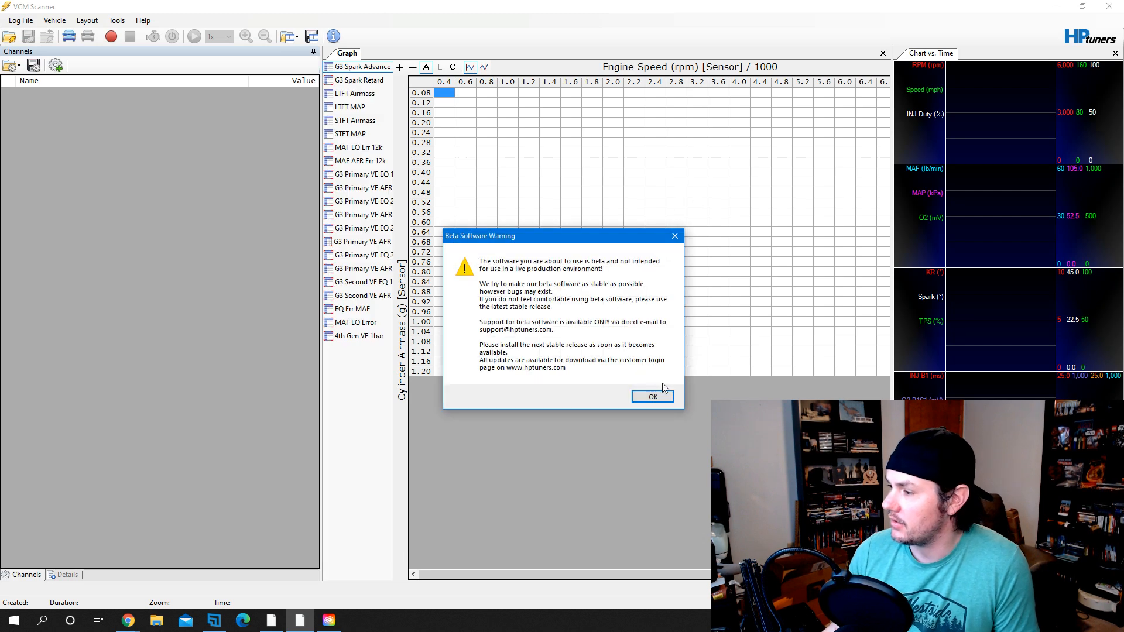
Dismiss the beta software warning in VCM Scanner and open the Graph Display Layout Editor
left_click(653, 396)
right_click(353, 437)
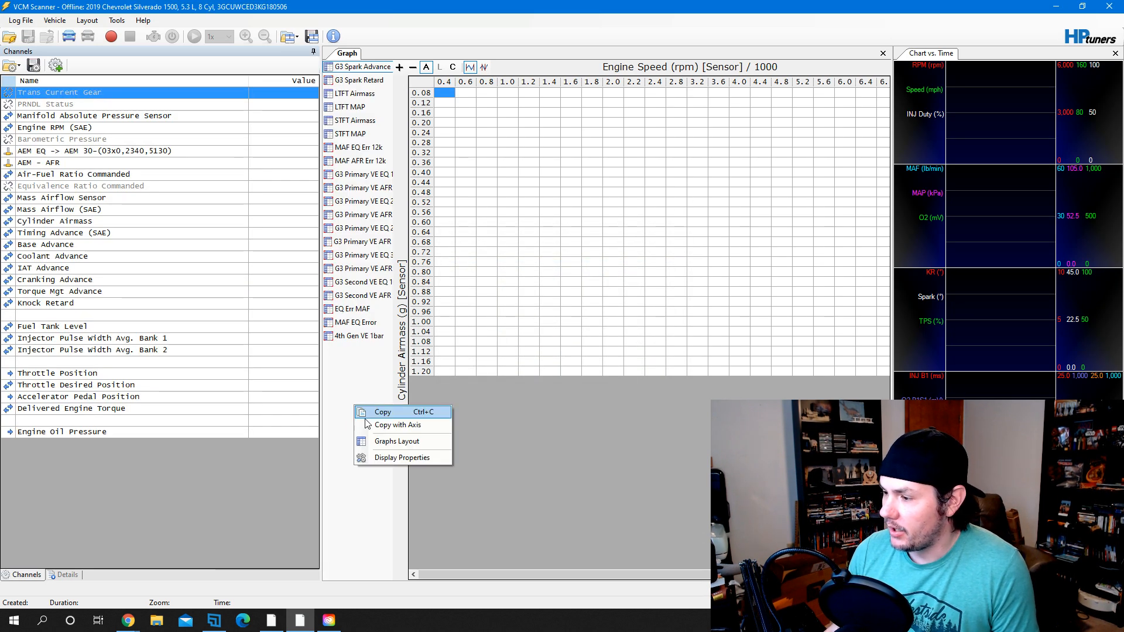
left_click(411, 444)
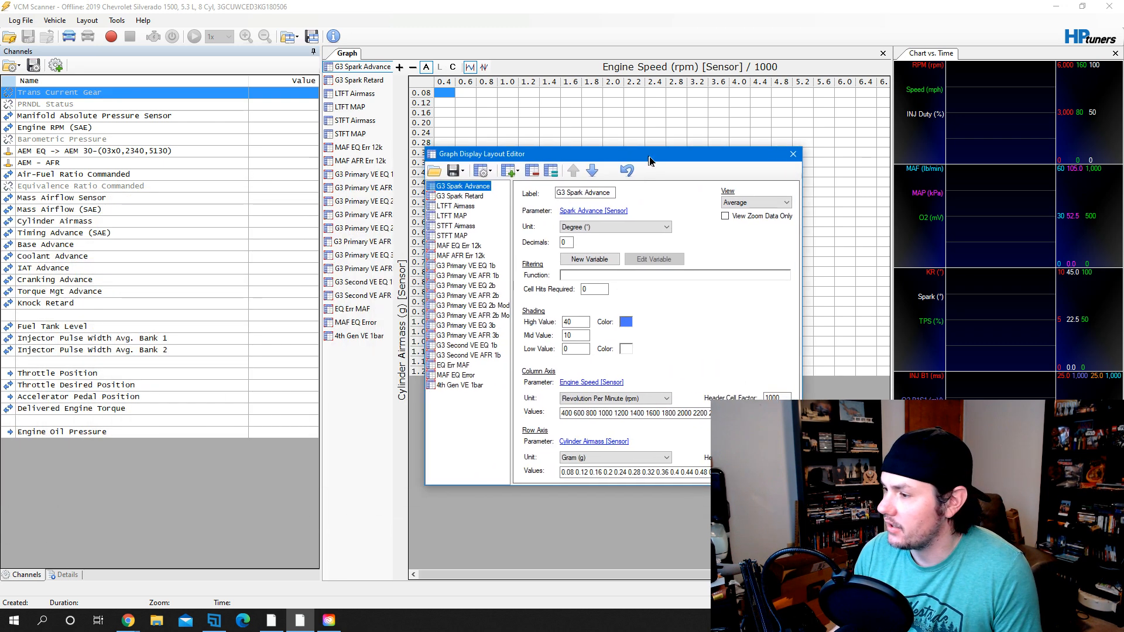
Check the intake cam positions in VCM Editor, and add a new graph table labelled NN 106 in VCM Scanner
left_click(272, 622)
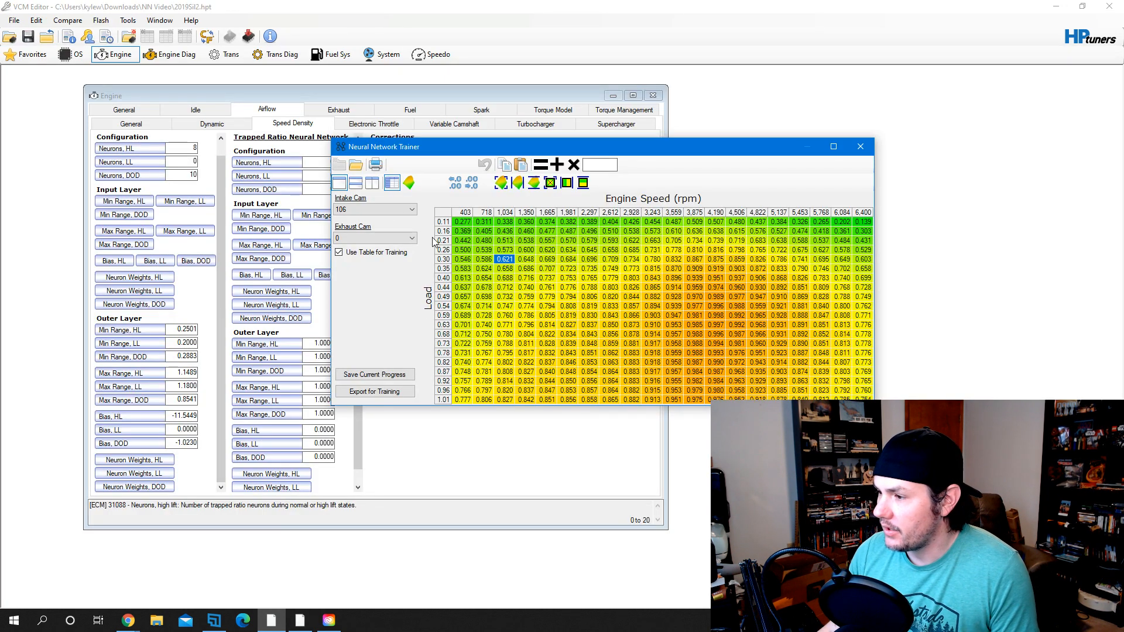
left_click(380, 215)
left_click(377, 225)
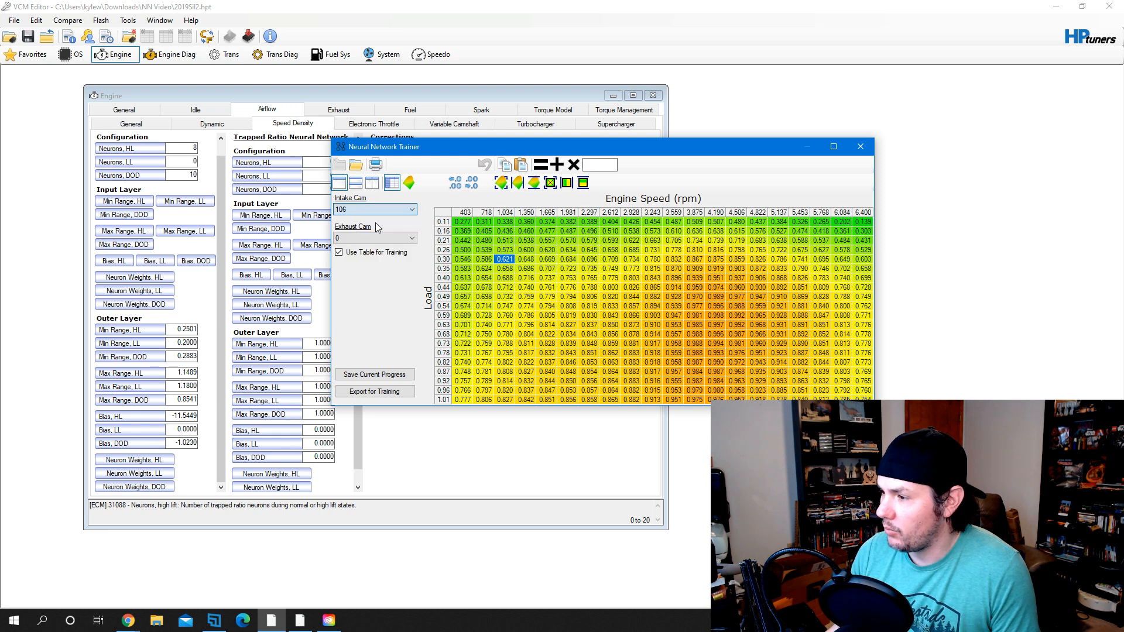
left_click(300, 620)
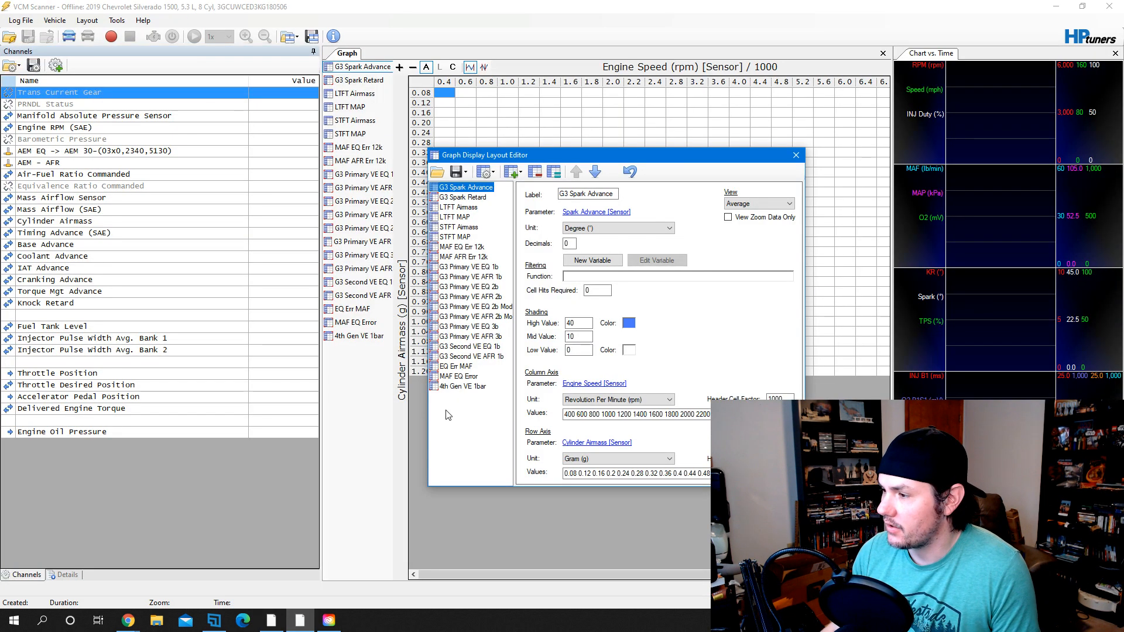
left_click(519, 171)
left_click(543, 189)
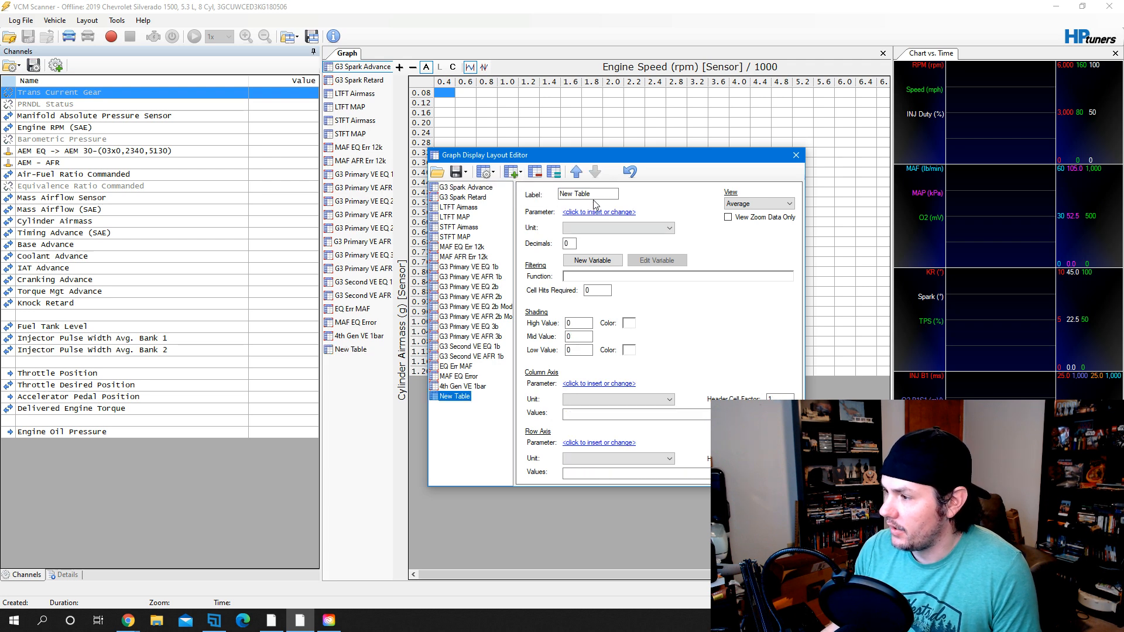
left_click_drag(606, 194, 485, 218)
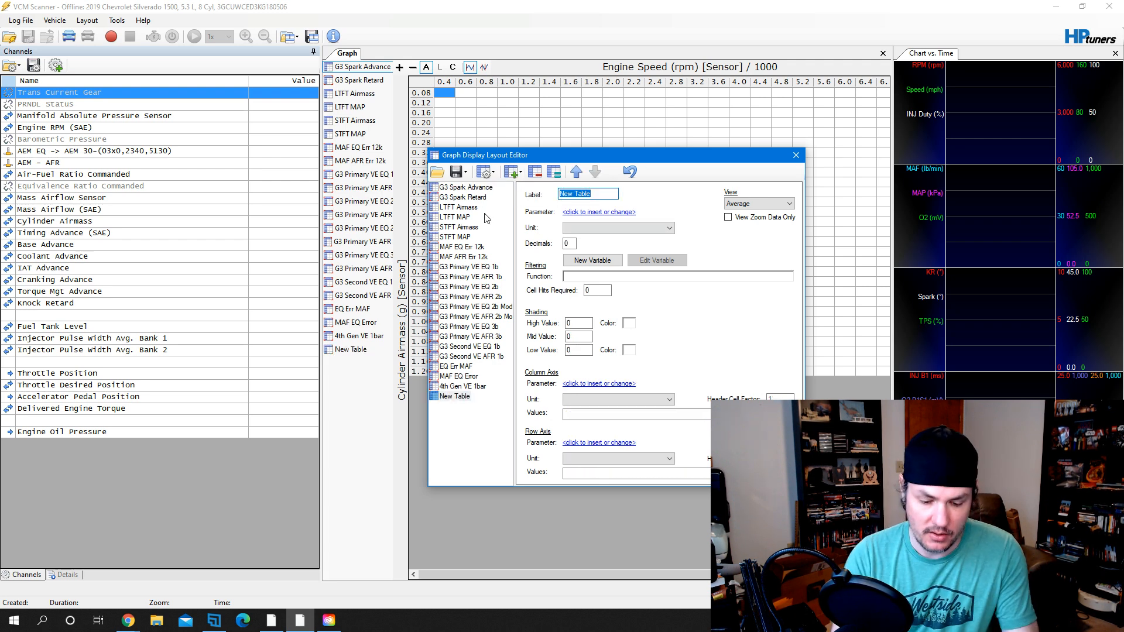
type("NN 106")
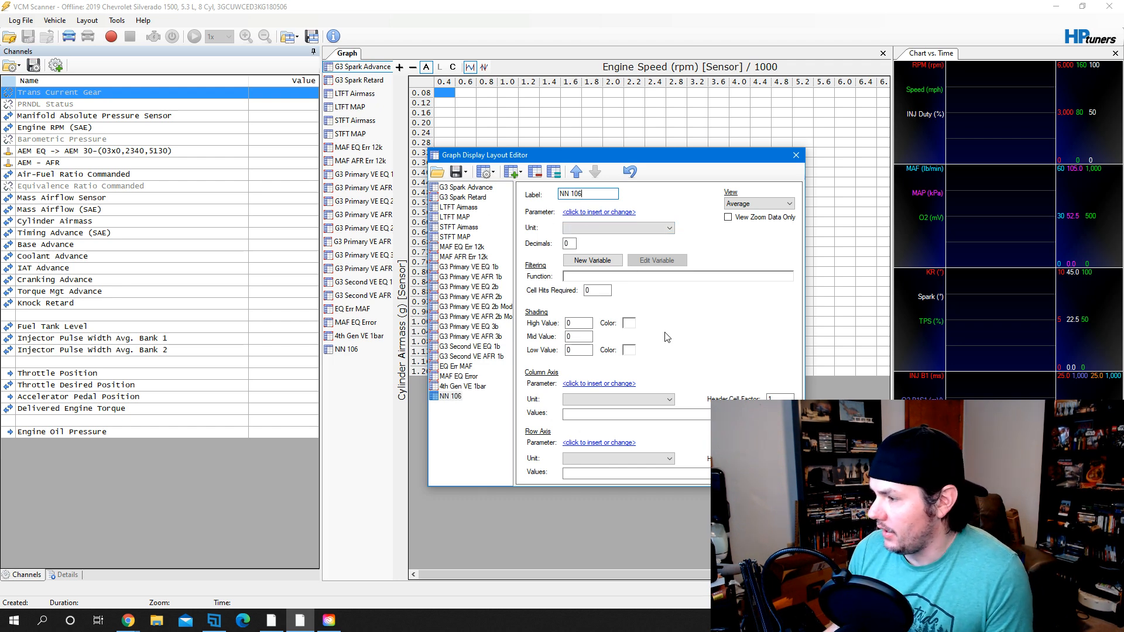
Assign the EQ Ratio Error math parameter to the new table and set its required cell hits to 10
left_click(586, 212)
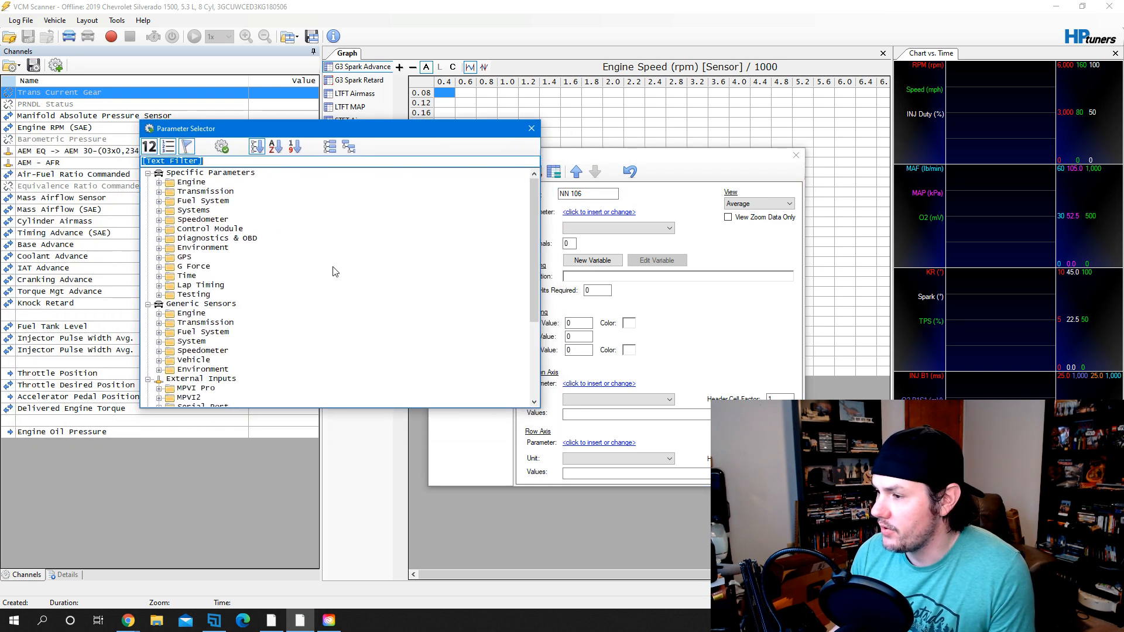
scroll(275, 296, "down", 5)
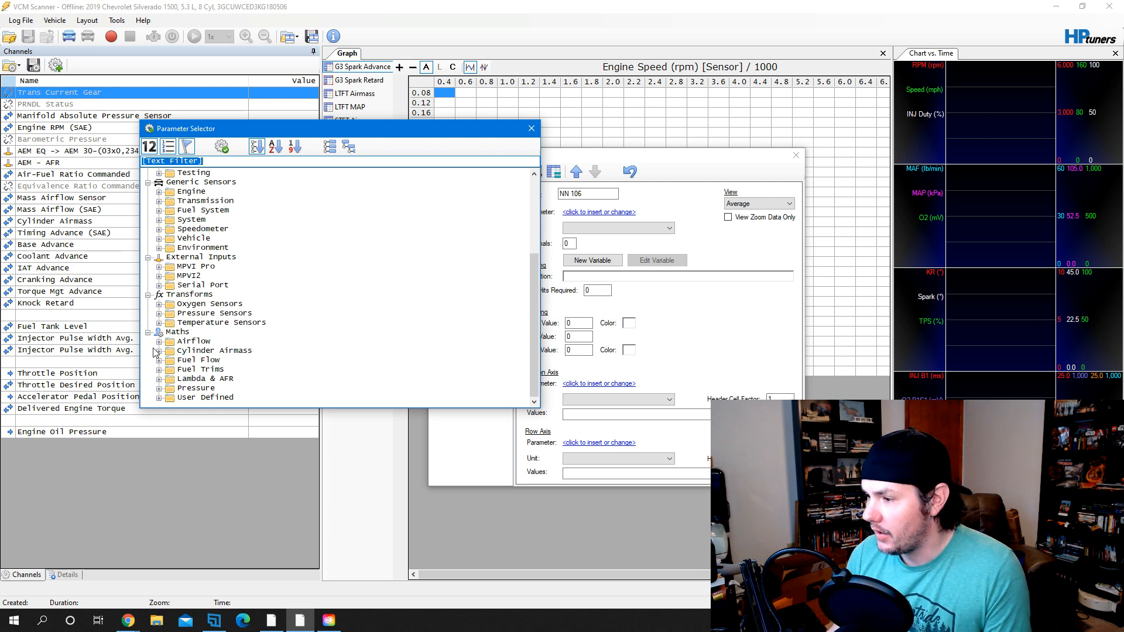
left_click(159, 380)
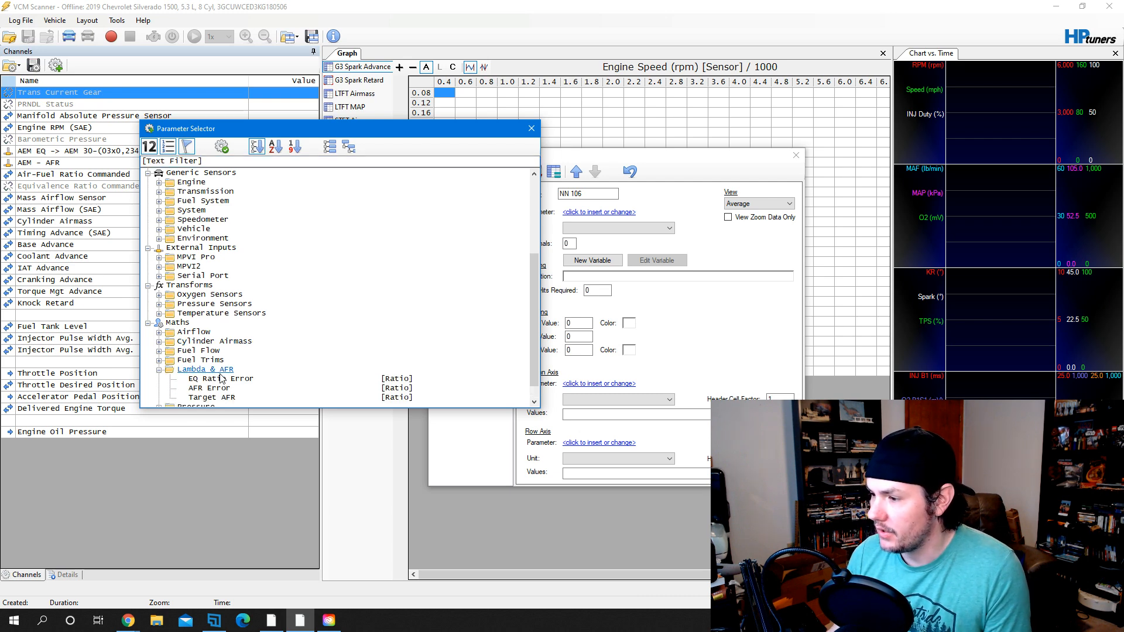
double_click(217, 384)
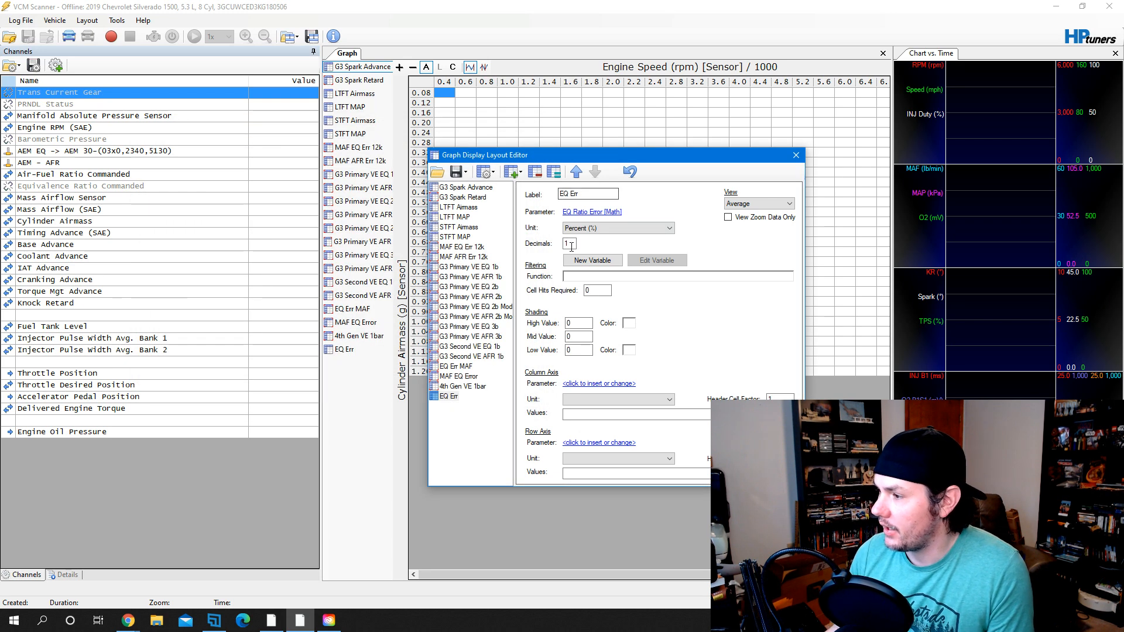
double_click(587, 291)
type("10")
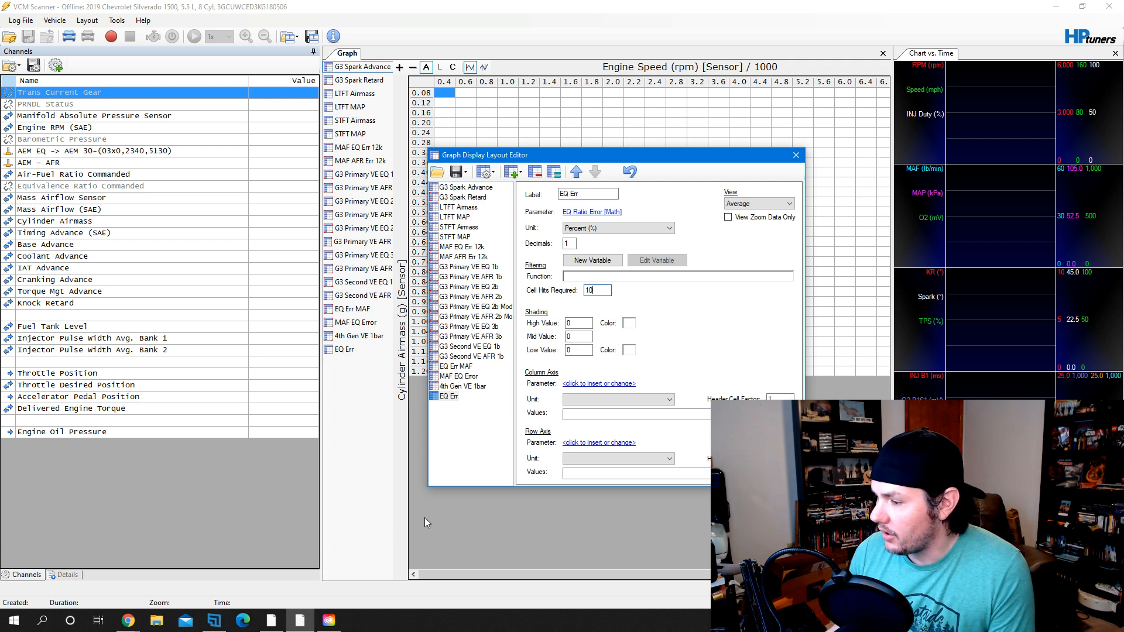
Switch to VCM Editor and copy the engine speed column axis of the Neural Network Trainer table
left_click(271, 620)
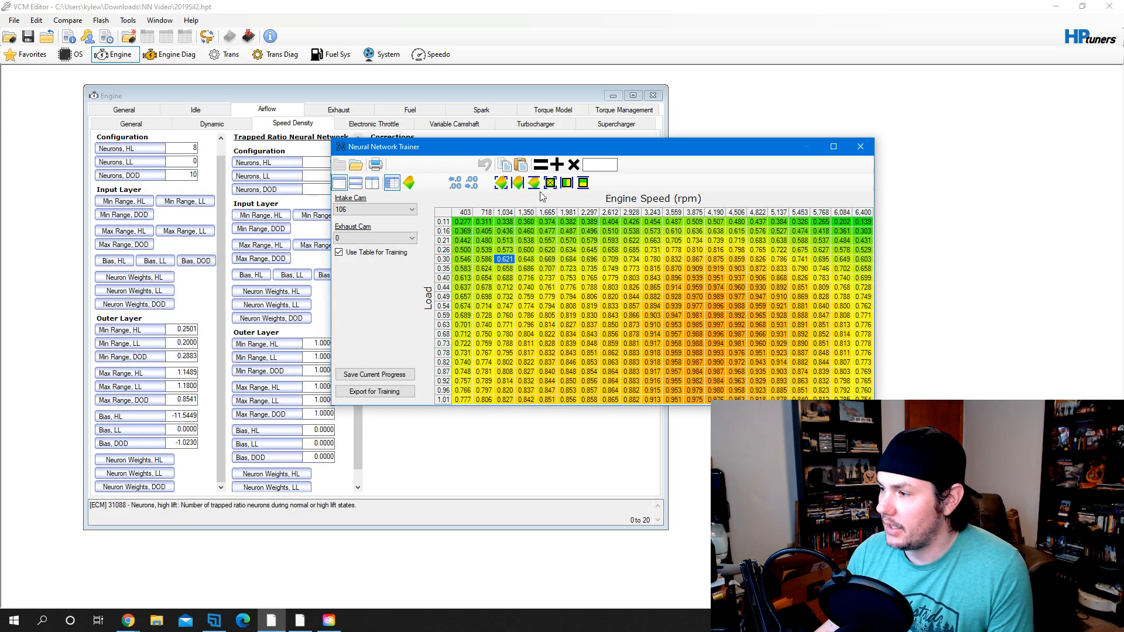
right_click(446, 217)
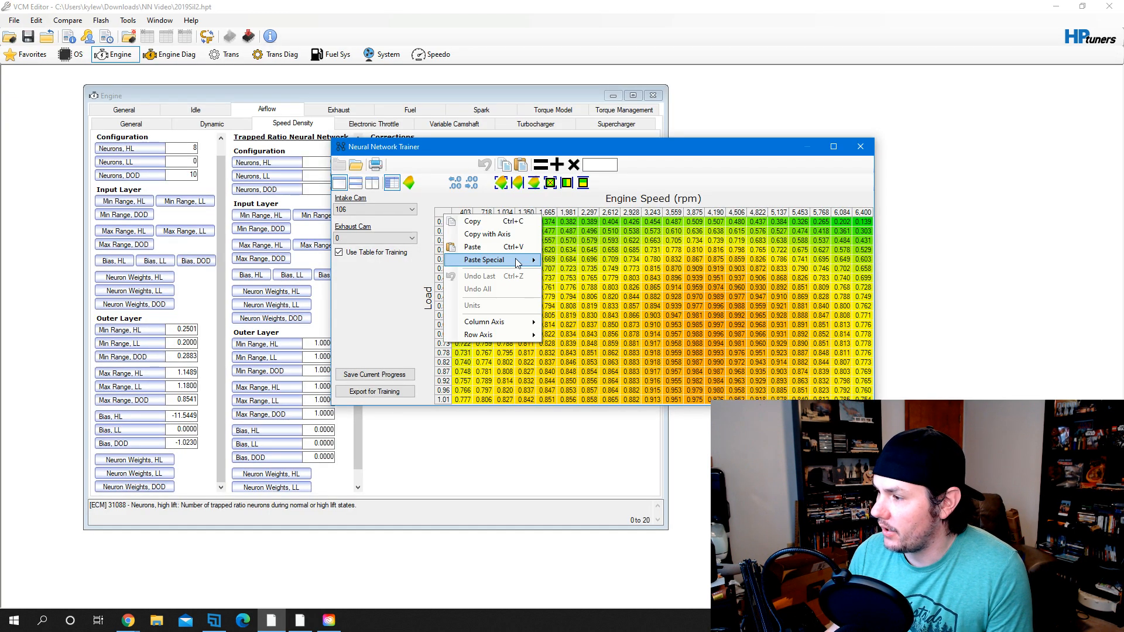
mouse_move(518, 324)
left_click(582, 323)
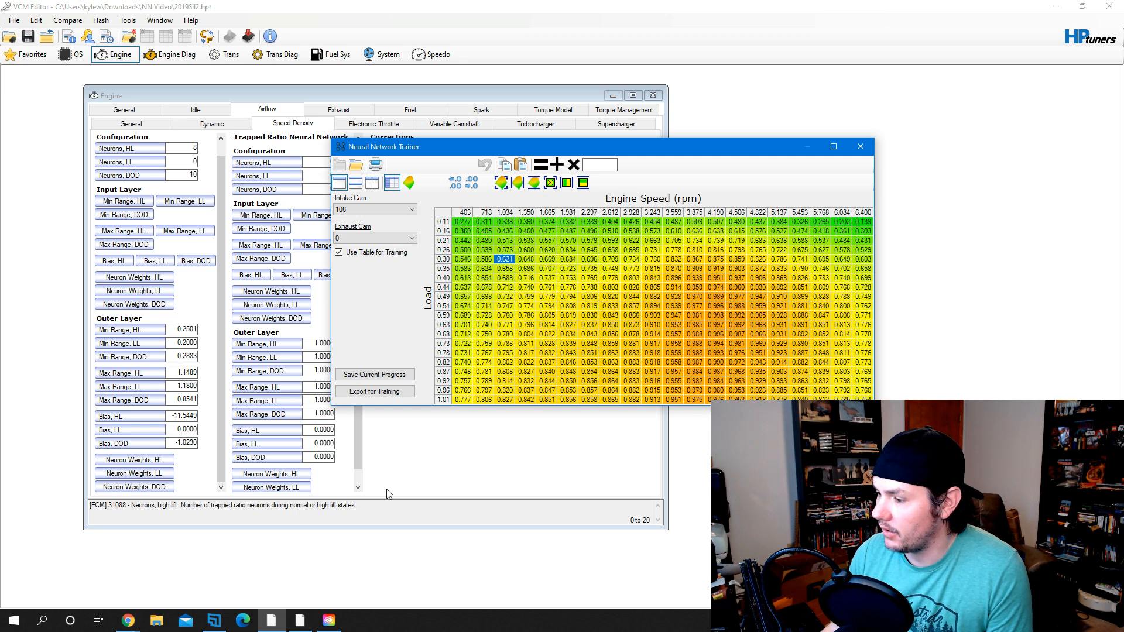
In VCM Scanner, set the new table's column axis to the generic Engine Speed sensor and paste in the copied rpm values
left_click(298, 622)
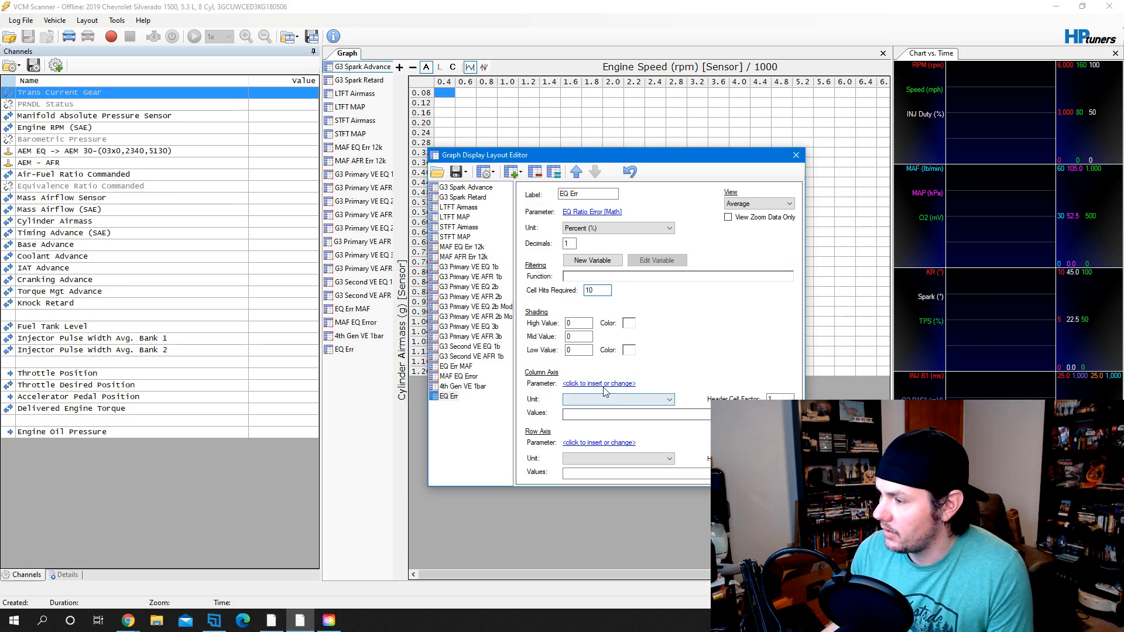
left_click(604, 384)
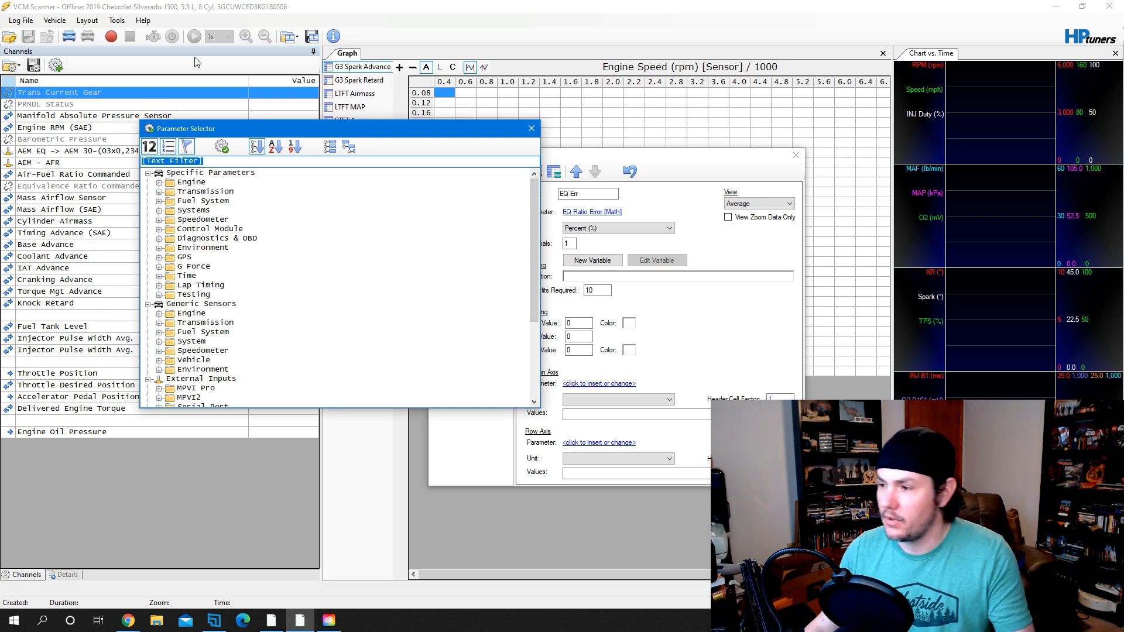
type("rpm")
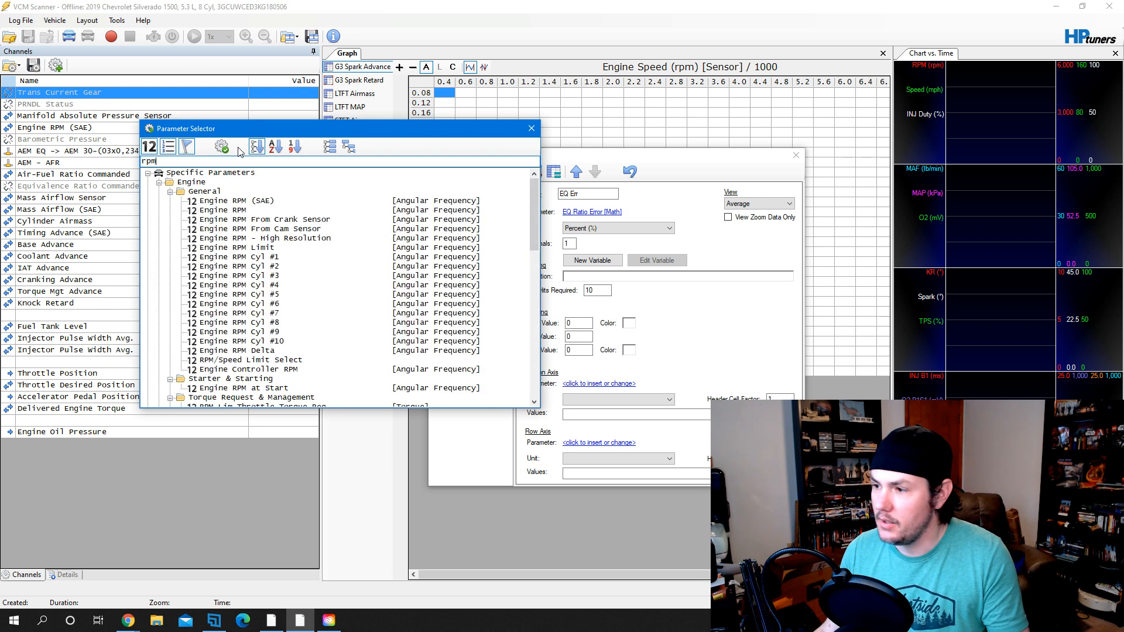
left_click(242, 211)
double_click(241, 212)
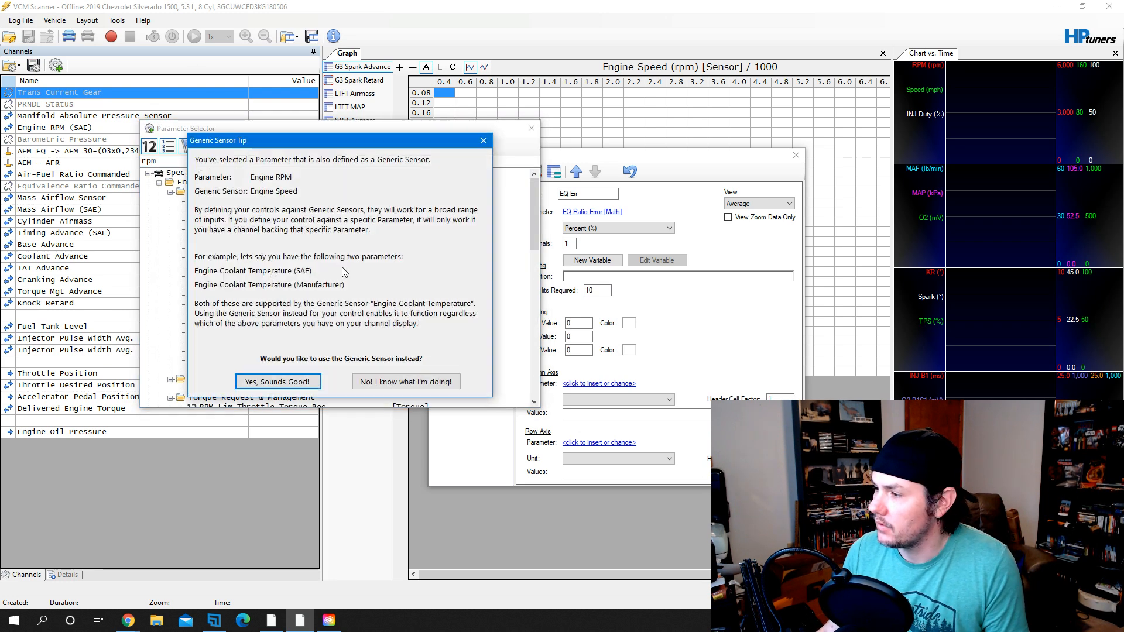
left_click(279, 385)
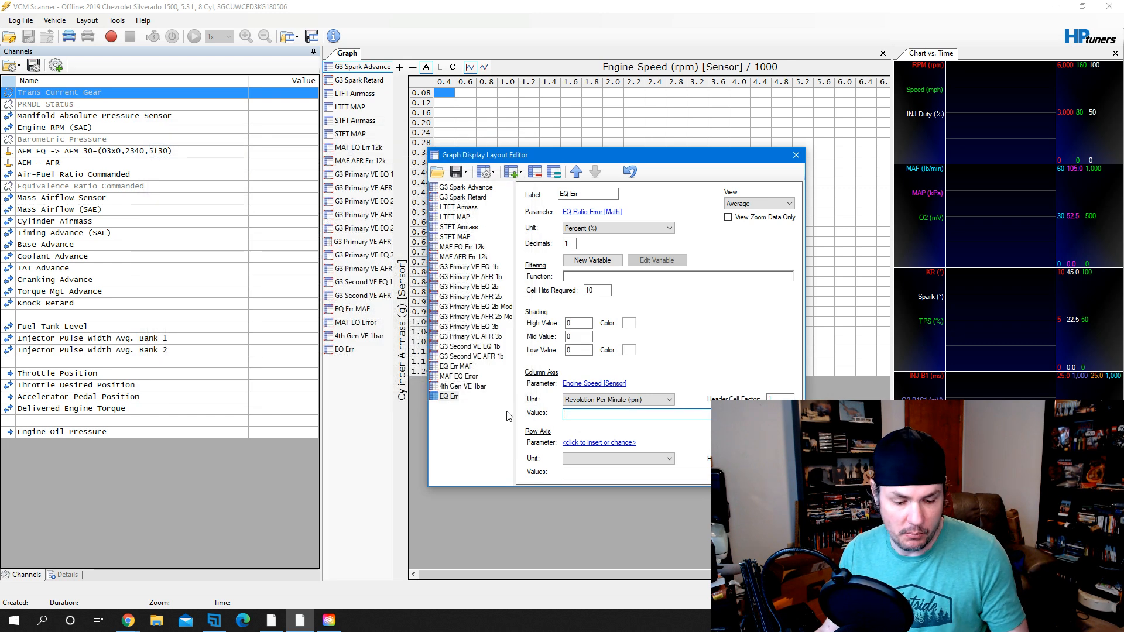
key("ctrl+v")
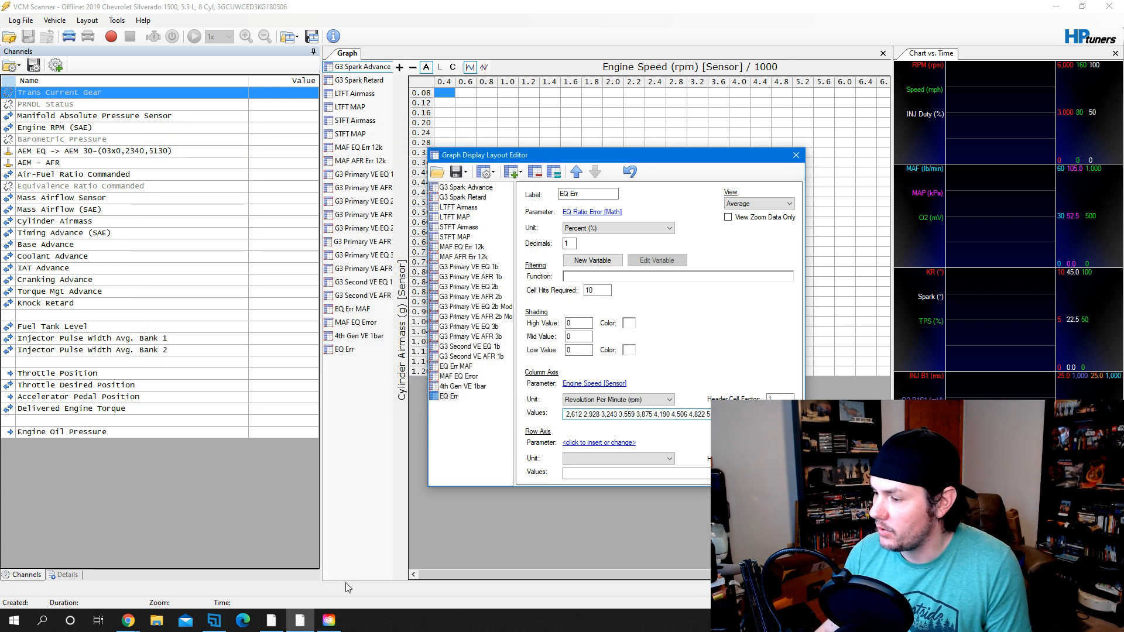
Switch to VCM Editor and copy the load row axis labels of the Neural Network Trainer table
left_click(271, 620)
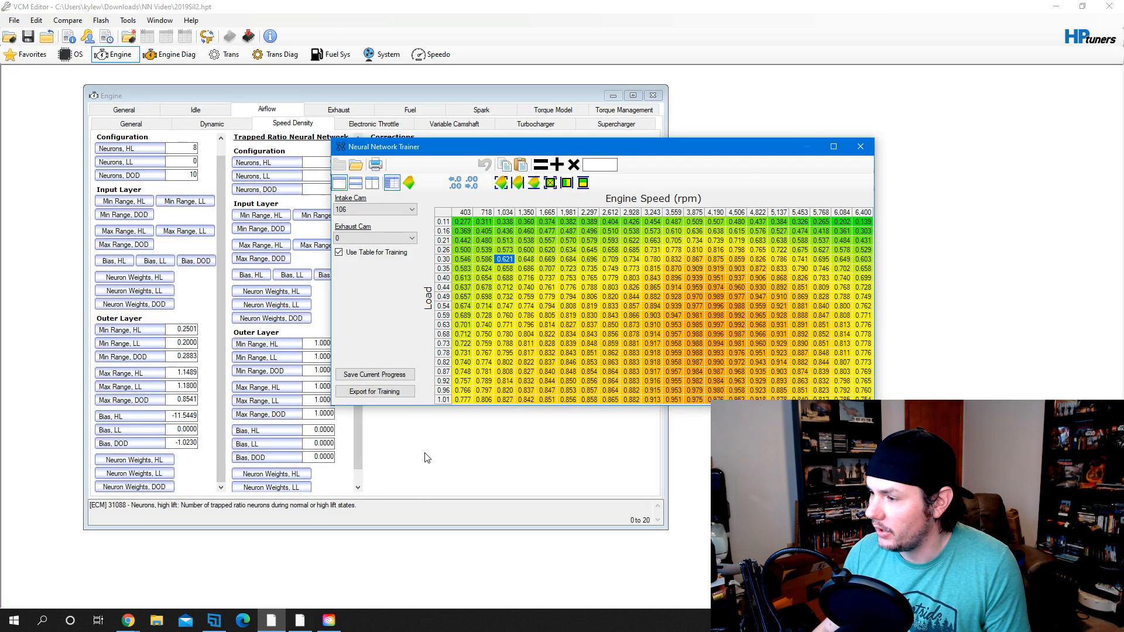
right_click(442, 263)
mouse_move(475, 382)
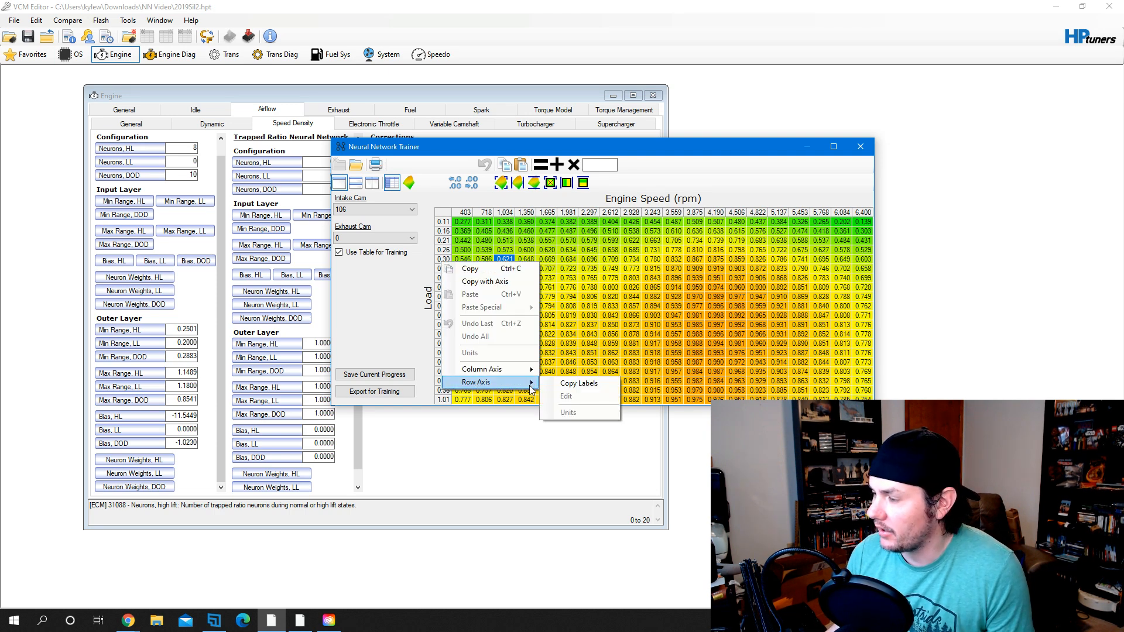
left_click(572, 384)
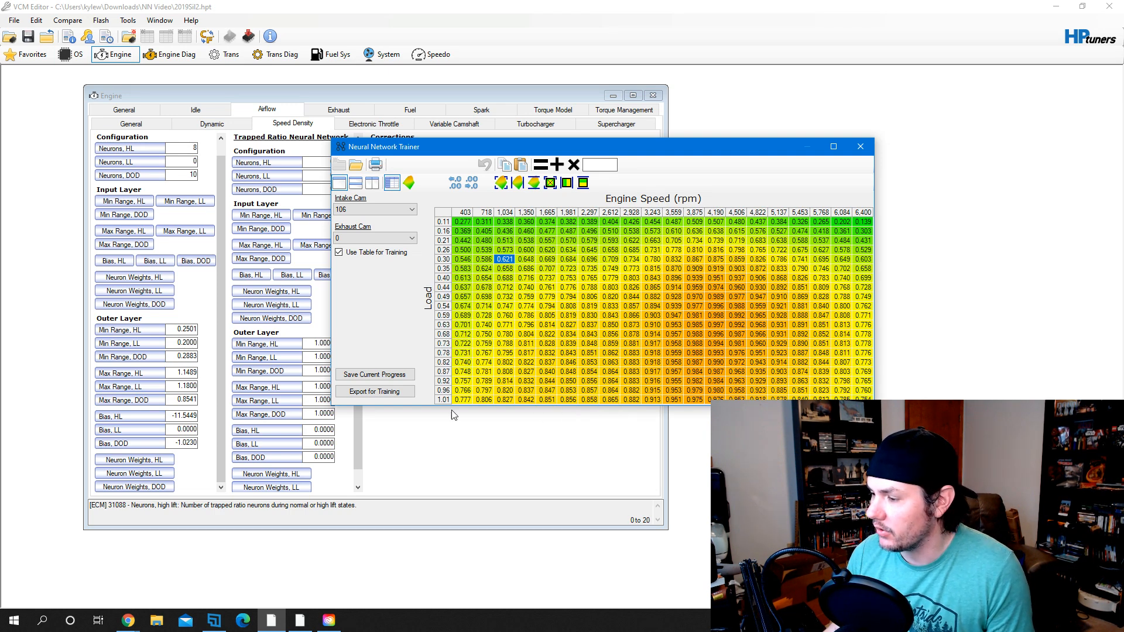
In VCM Scanner, set the graph's row axis parameter to Absolute Load (SAE) and paste in the copied load values
left_click(300, 620)
left_click(596, 443)
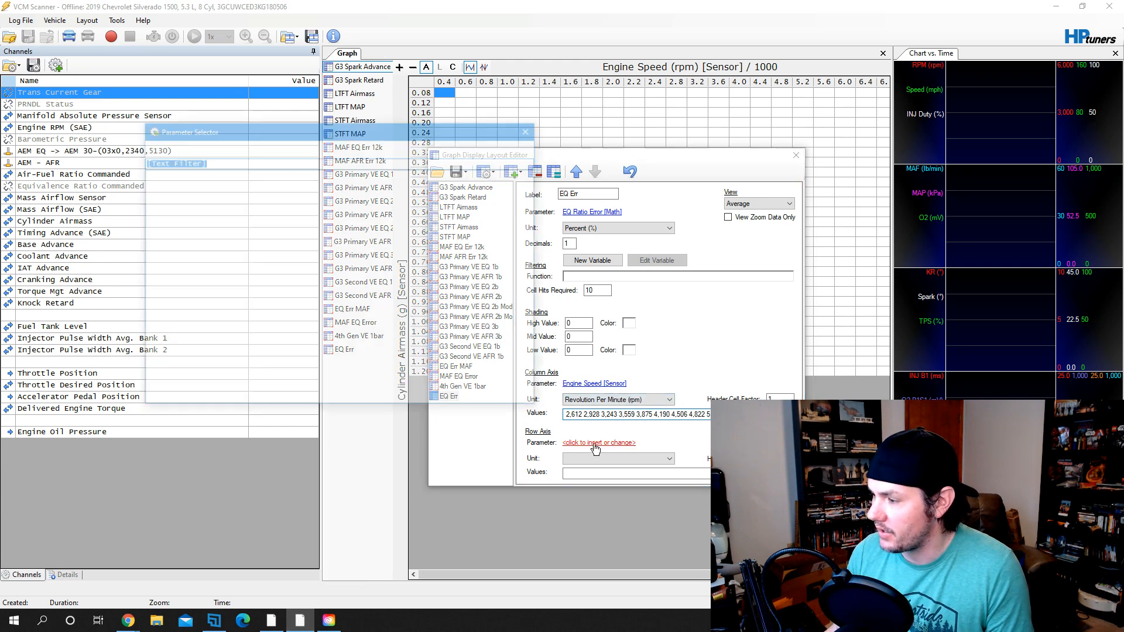
type("load")
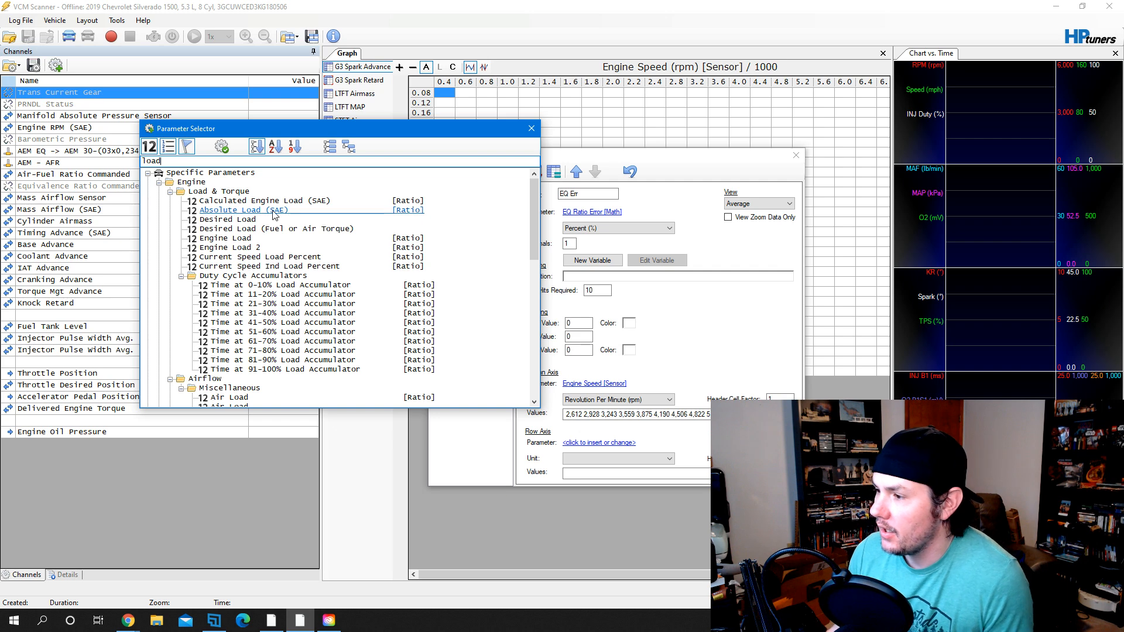
double_click(258, 211)
left_click(589, 475)
left_click(589, 476)
left_click(271, 621)
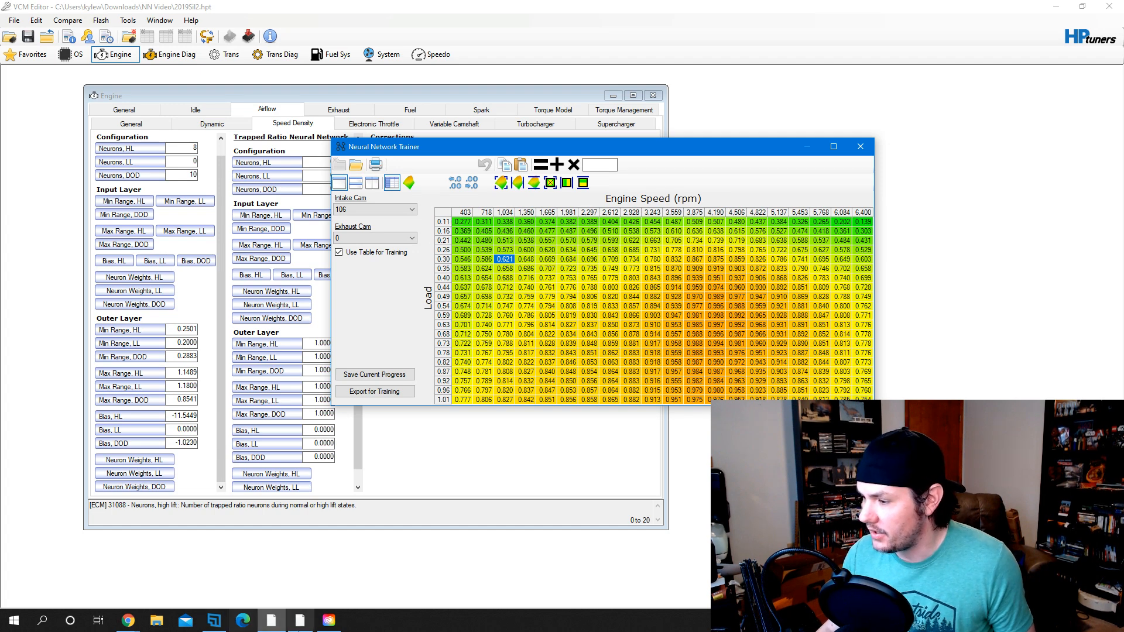
left_click(300, 621)
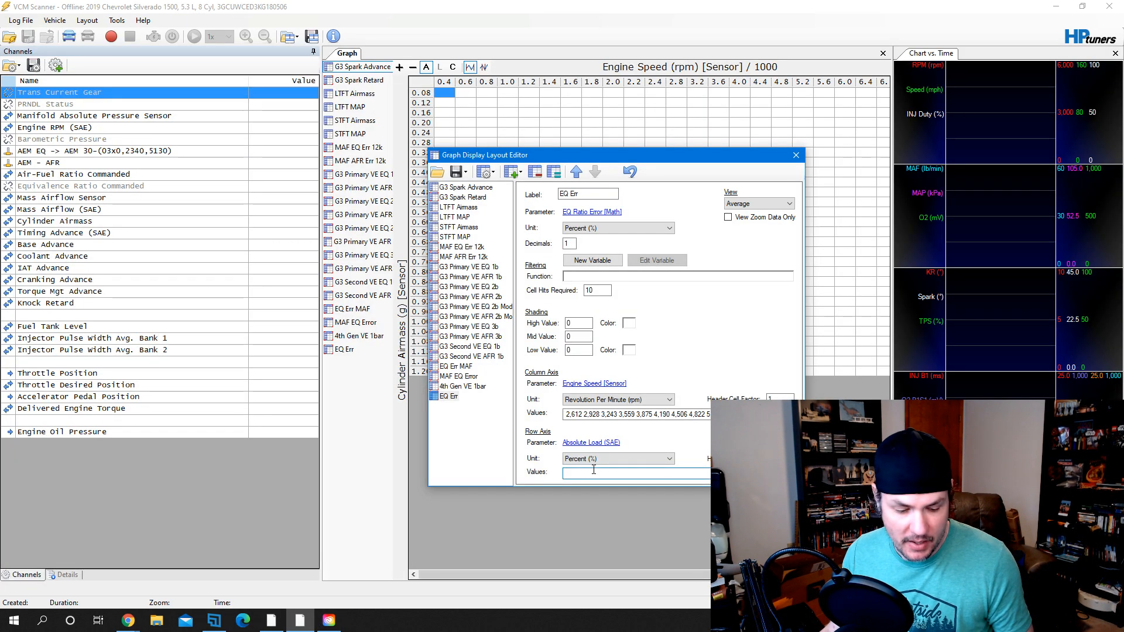
key("ctrl+v")
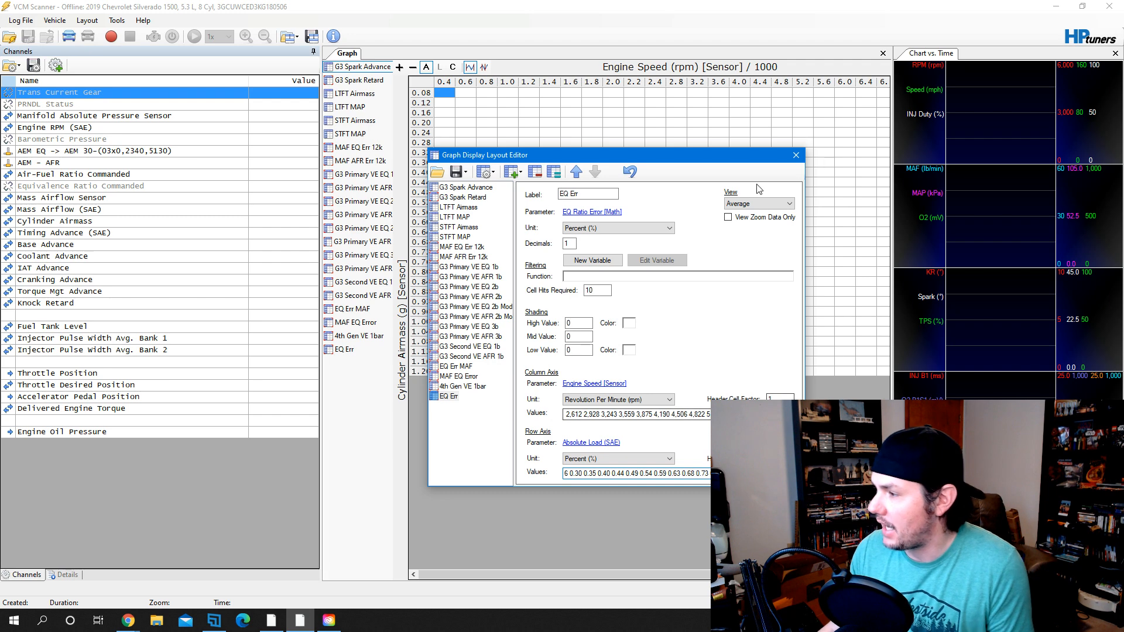
Label the graph table nn 106 and insert Intake Cam Angle in degrees as a new variable in its filter function
left_click_drag(587, 194, 482, 195)
type("nn 106")
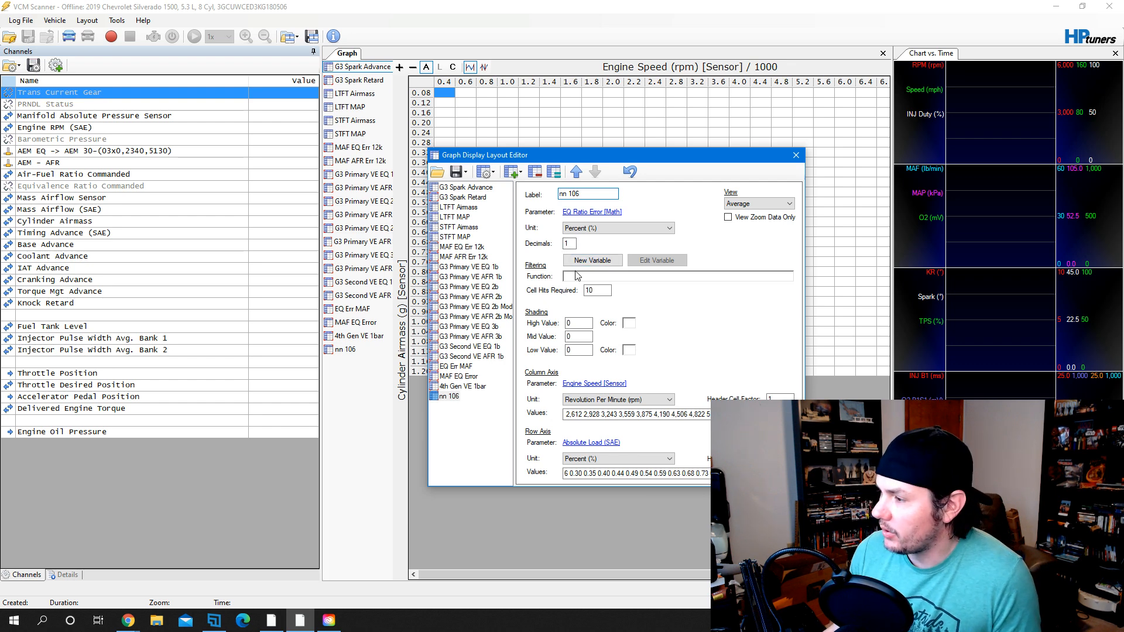
left_click(590, 261)
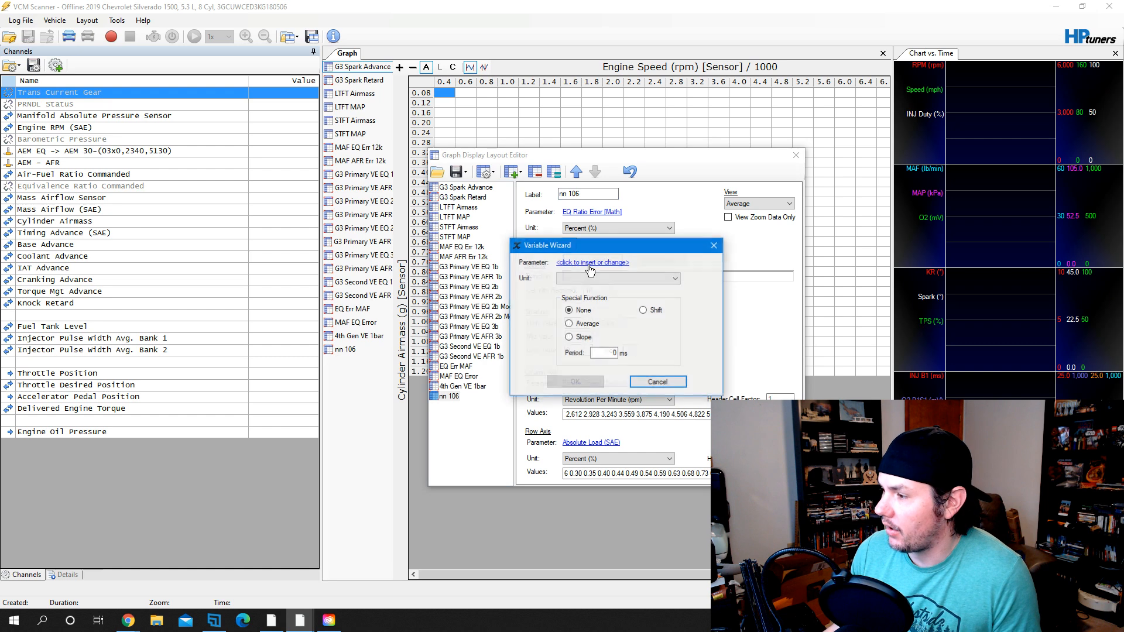
left_click(592, 263)
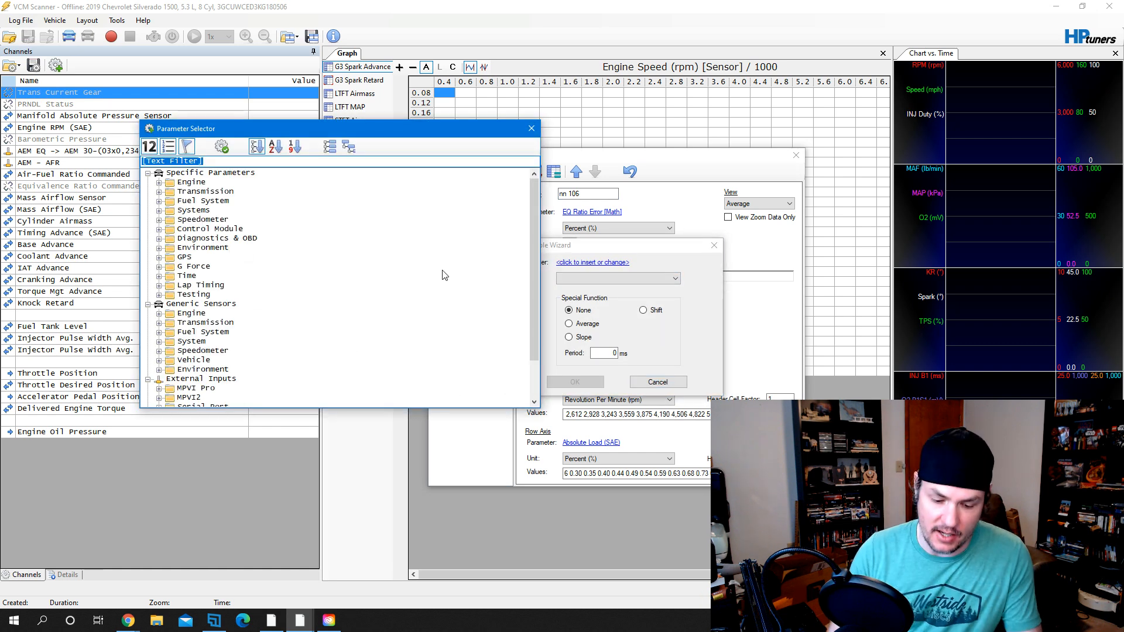
type("intake cam")
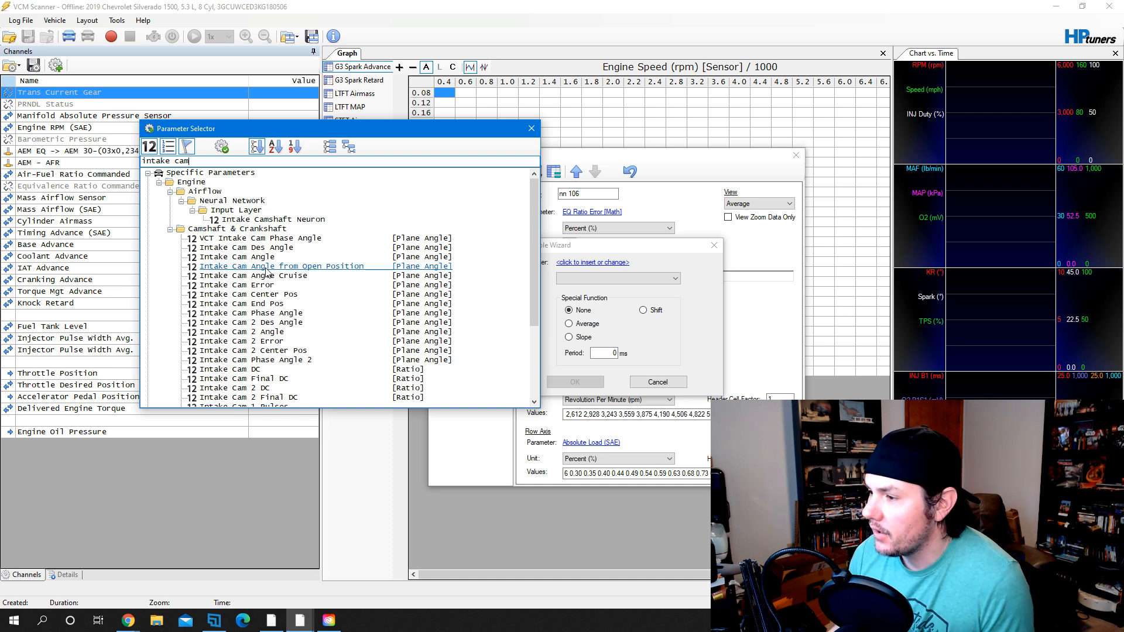
double_click(265, 261)
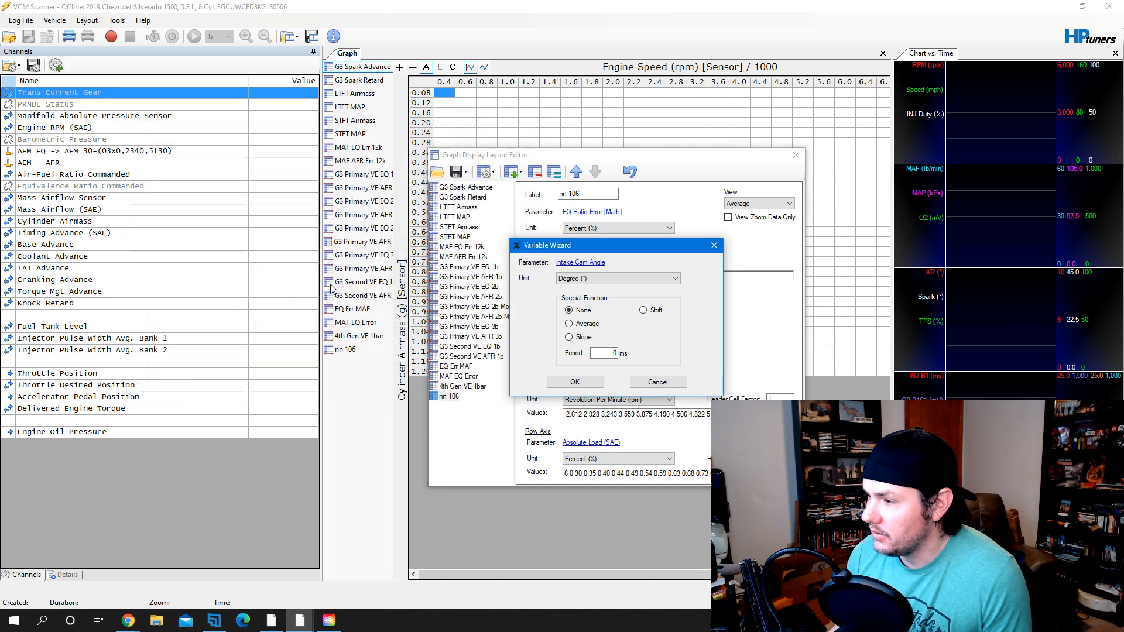
left_click(576, 382)
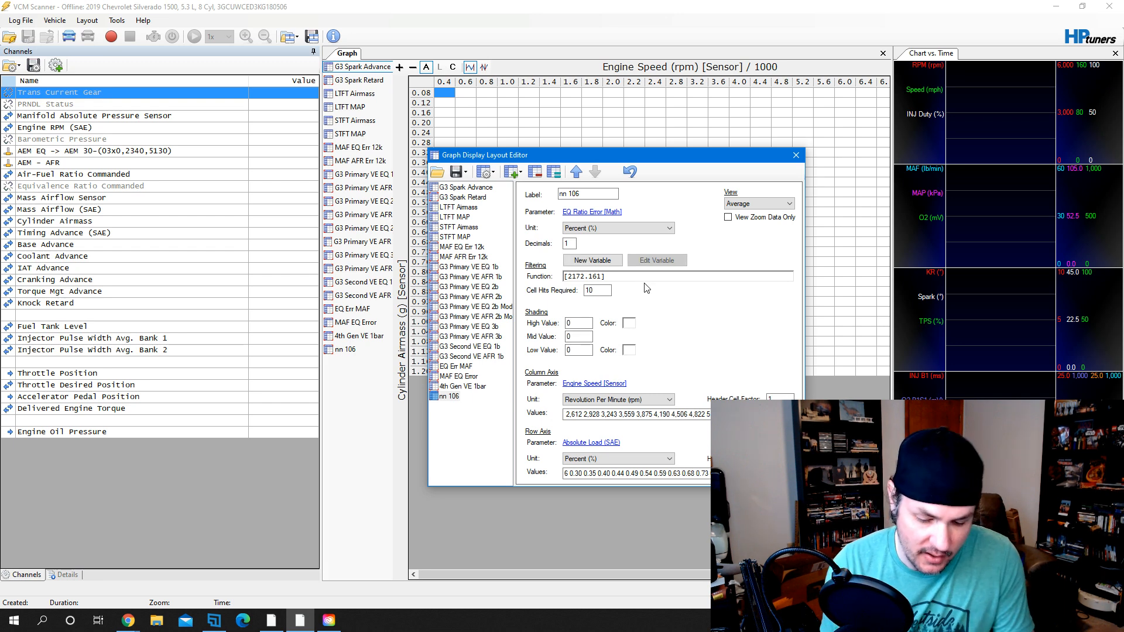
Check the intake cam positions in VCM Editor, complete the nn 106 filter in VCM Scanner with < 117, and close the layout editor
left_click(281, 627)
left_click(385, 211)
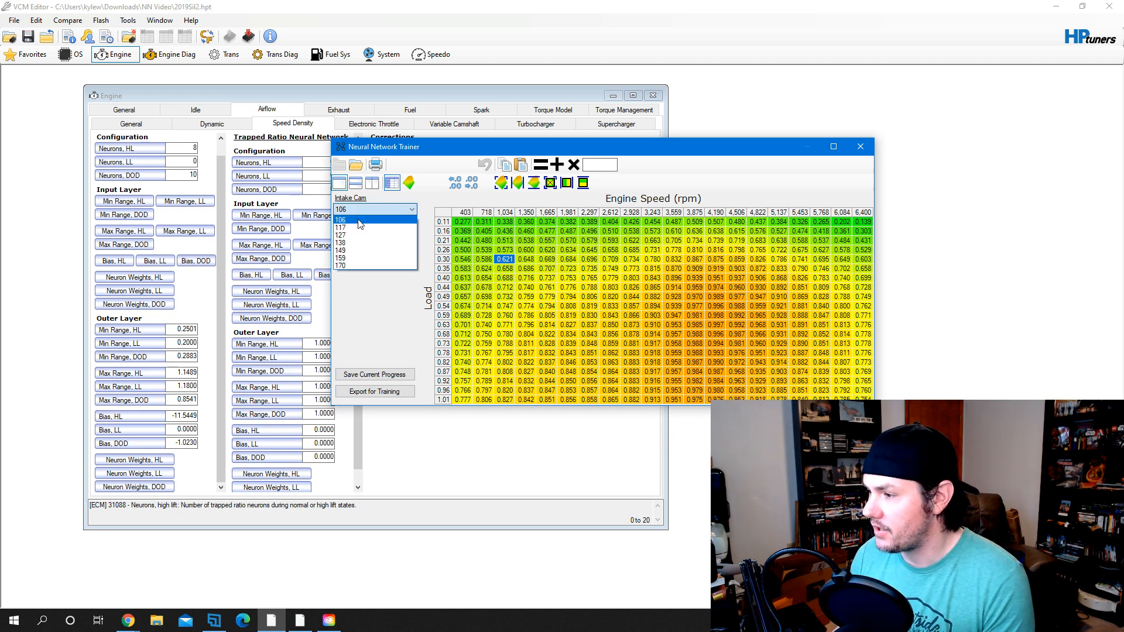
left_click(413, 212)
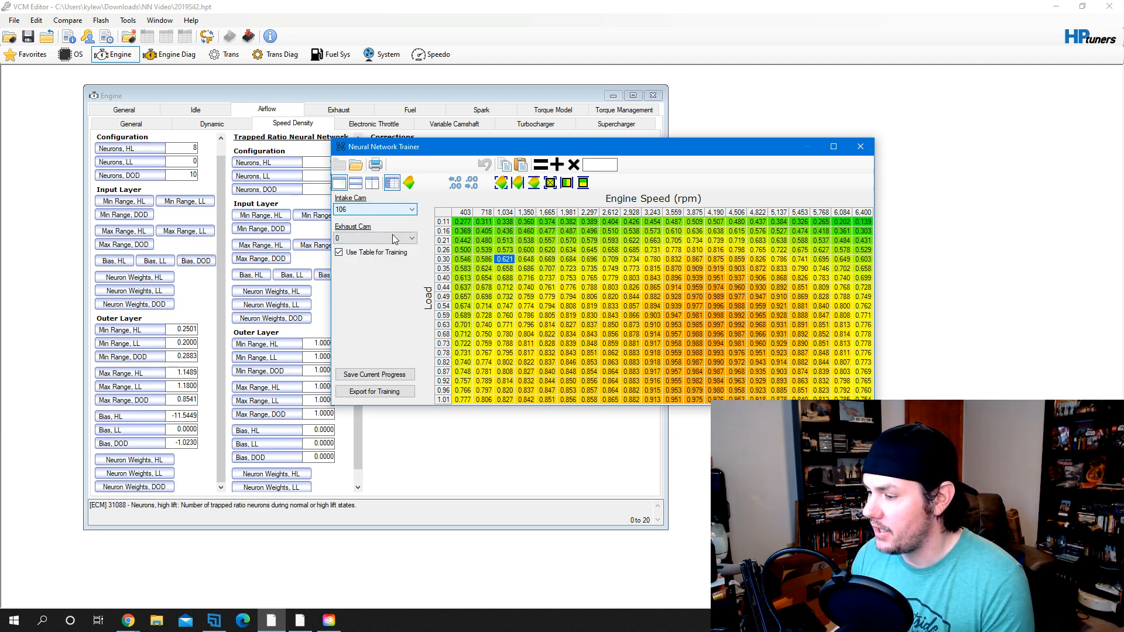
left_click(300, 621)
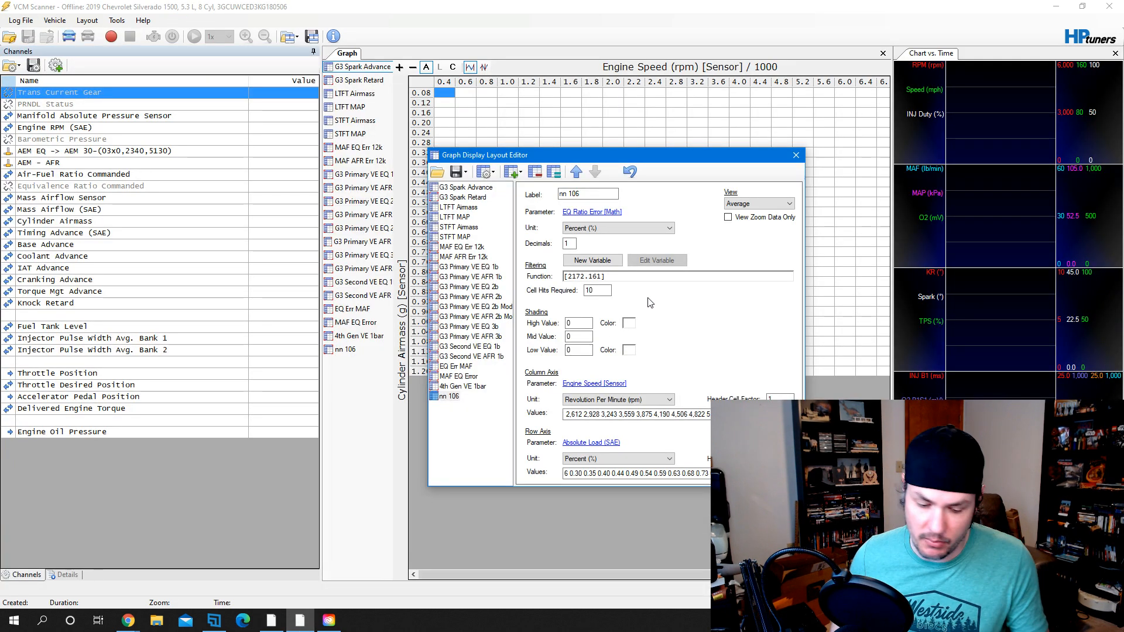
type("< 117")
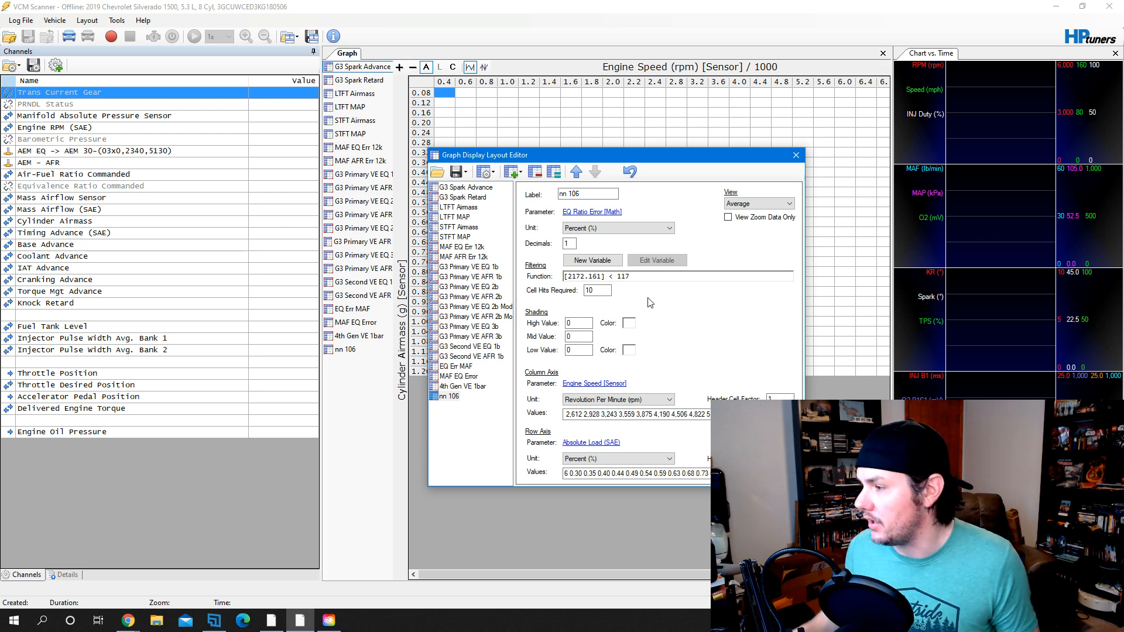
left_click(796, 155)
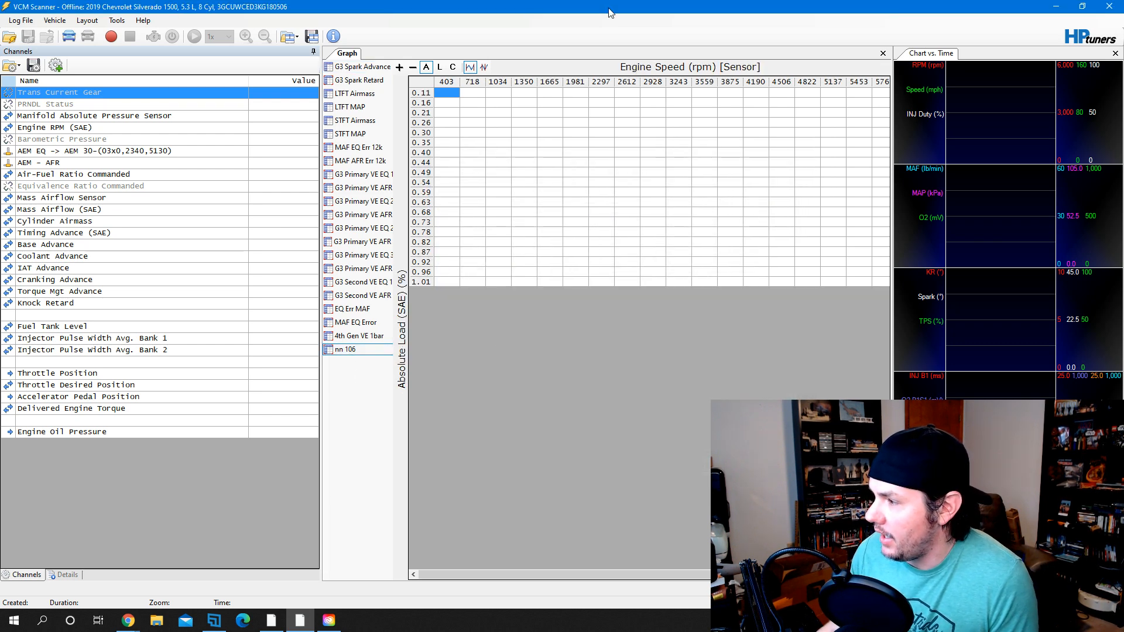
In VCM Editor, examine the trainer table's cells and the available intake and exhaust cam positions
left_click(271, 621)
left_click_drag(463, 222, 881, 399)
left_click(391, 209)
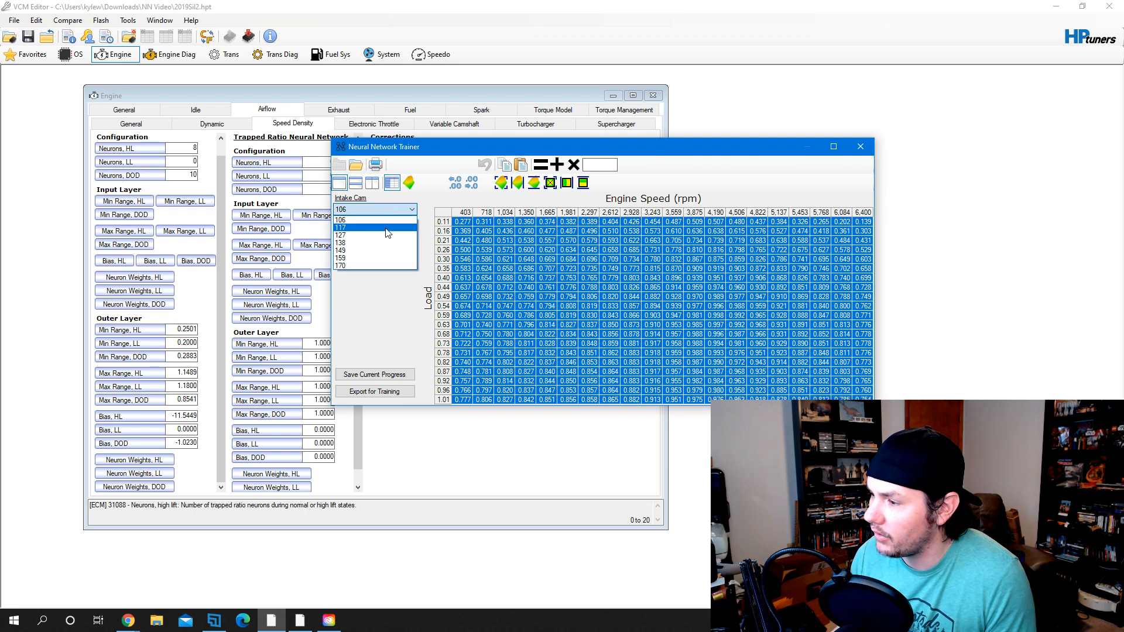
left_click(378, 283)
left_click(409, 241)
left_click(410, 240)
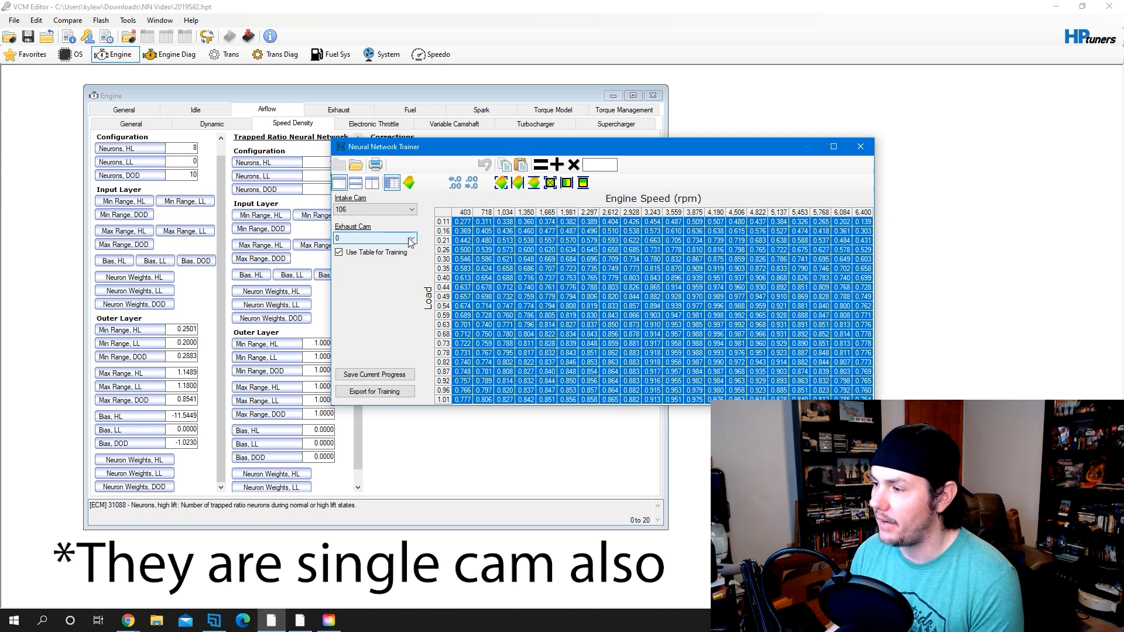
left_click(409, 238)
left_click(398, 312)
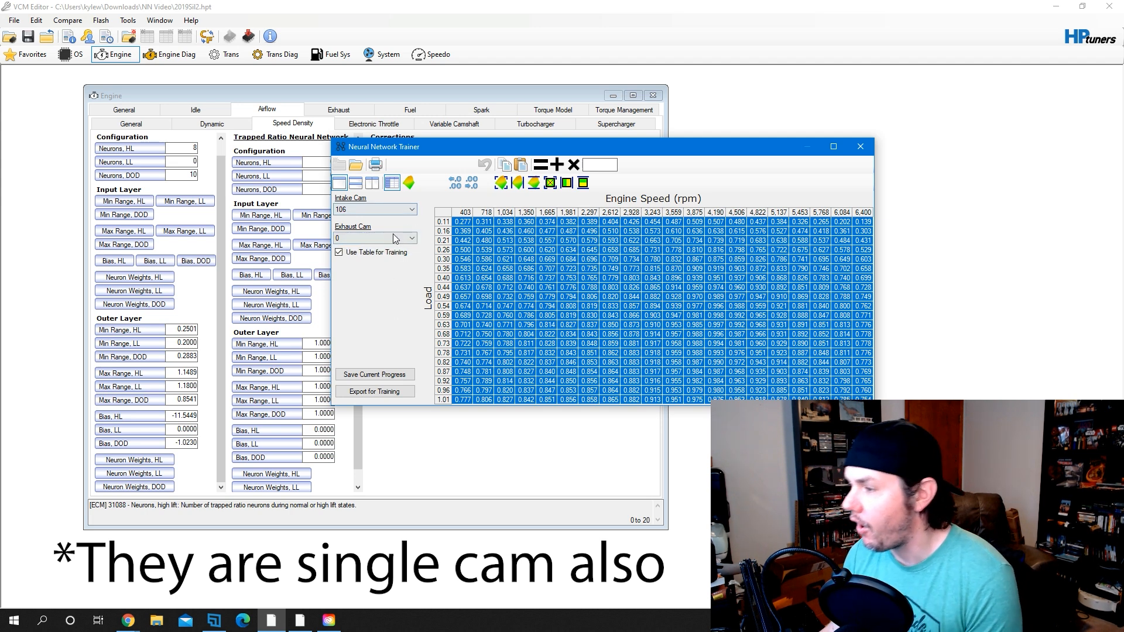
left_click(546, 241)
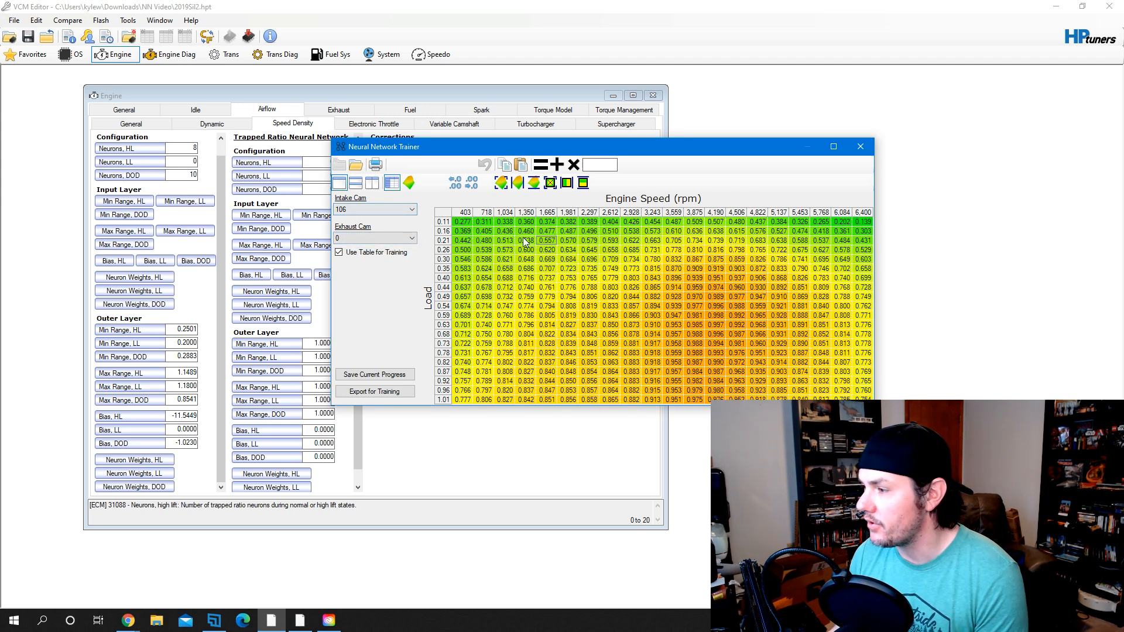
Switch to VCM Scanner, connect to the vehicle, run a short live scan, and disconnect
left_click(300, 621)
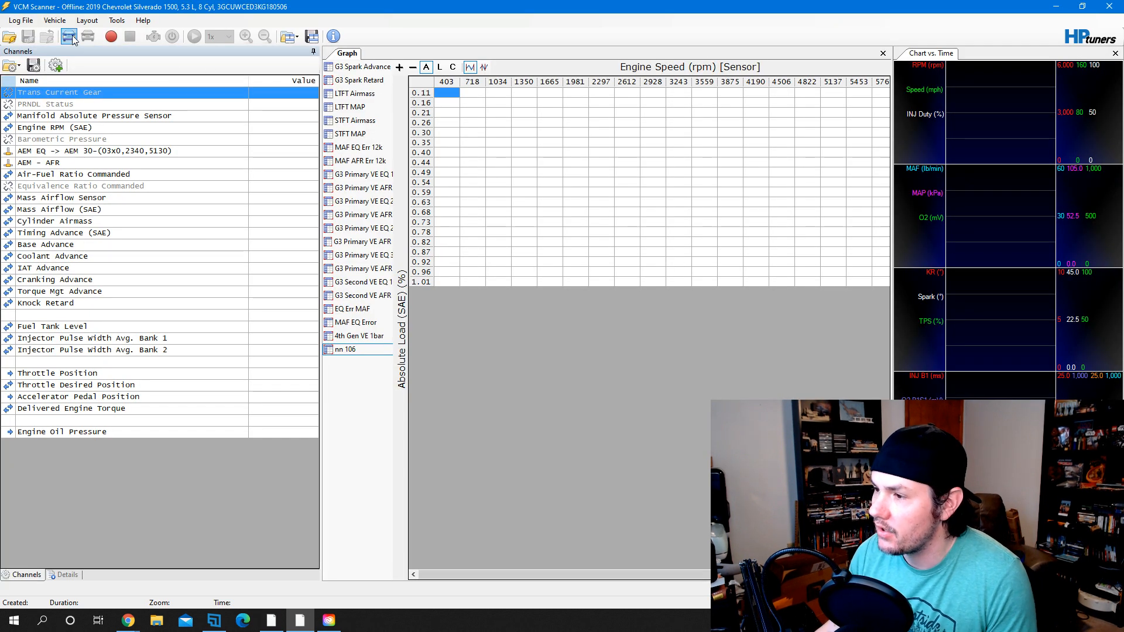
left_click(111, 36)
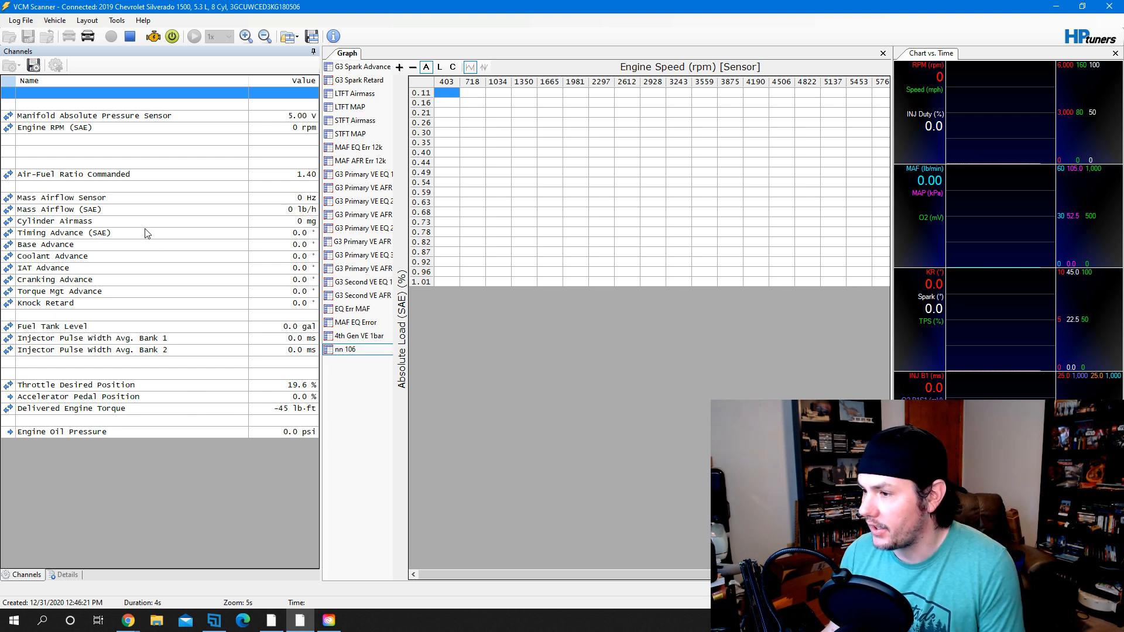
left_click(90, 39)
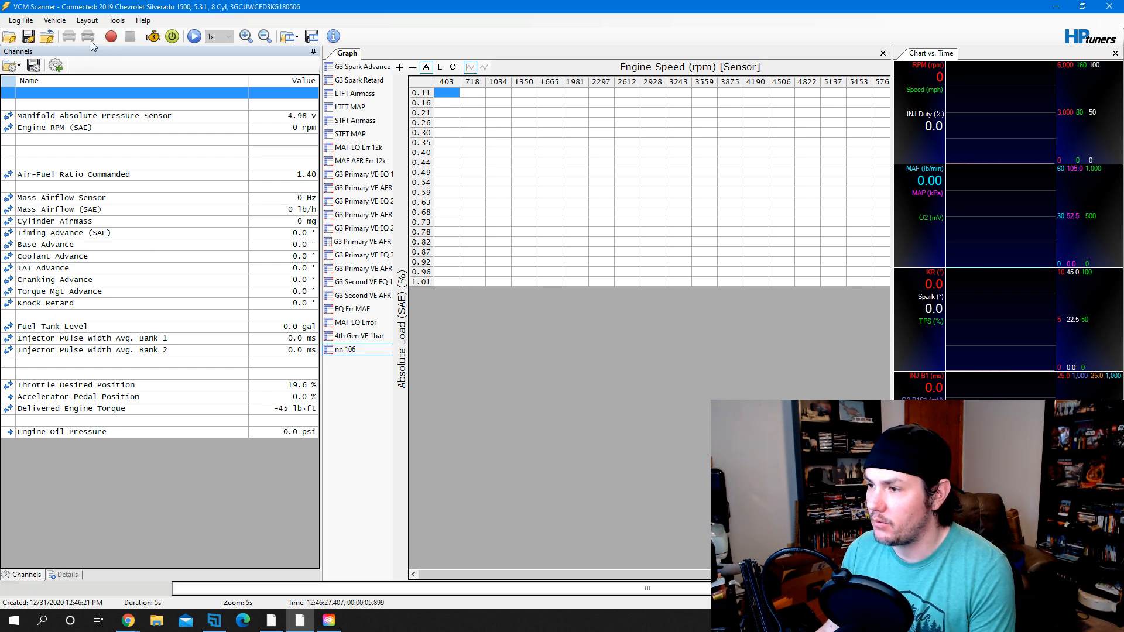
Add the Intake Cam Angle channel to the channel list in the empty row below Knock Retard
right_click(131, 311)
left_click(186, 320)
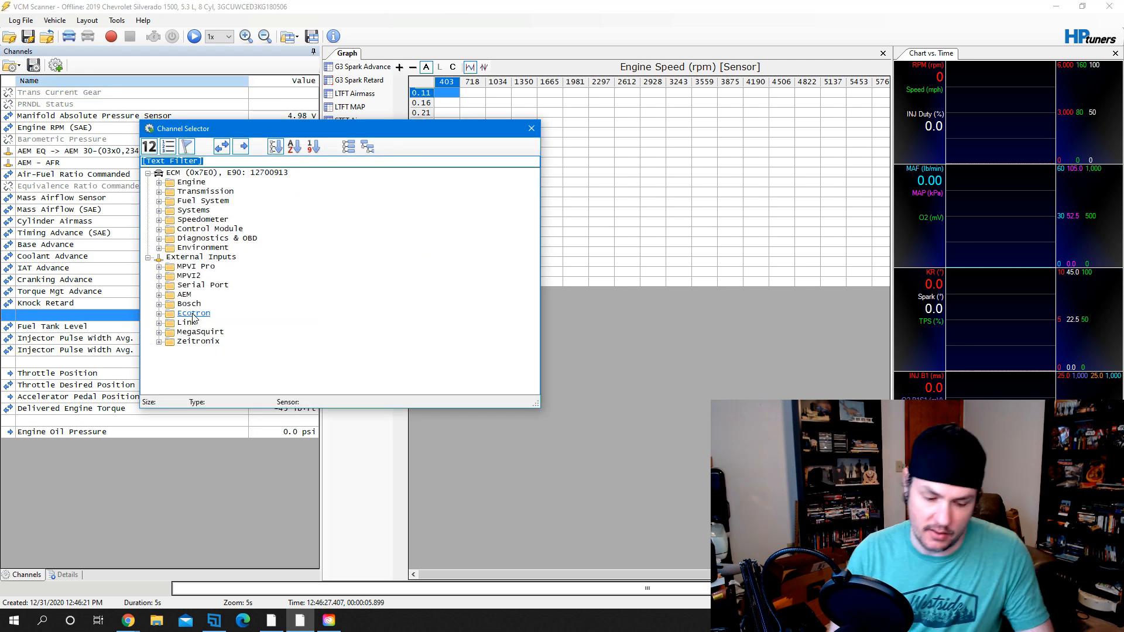
type("intake")
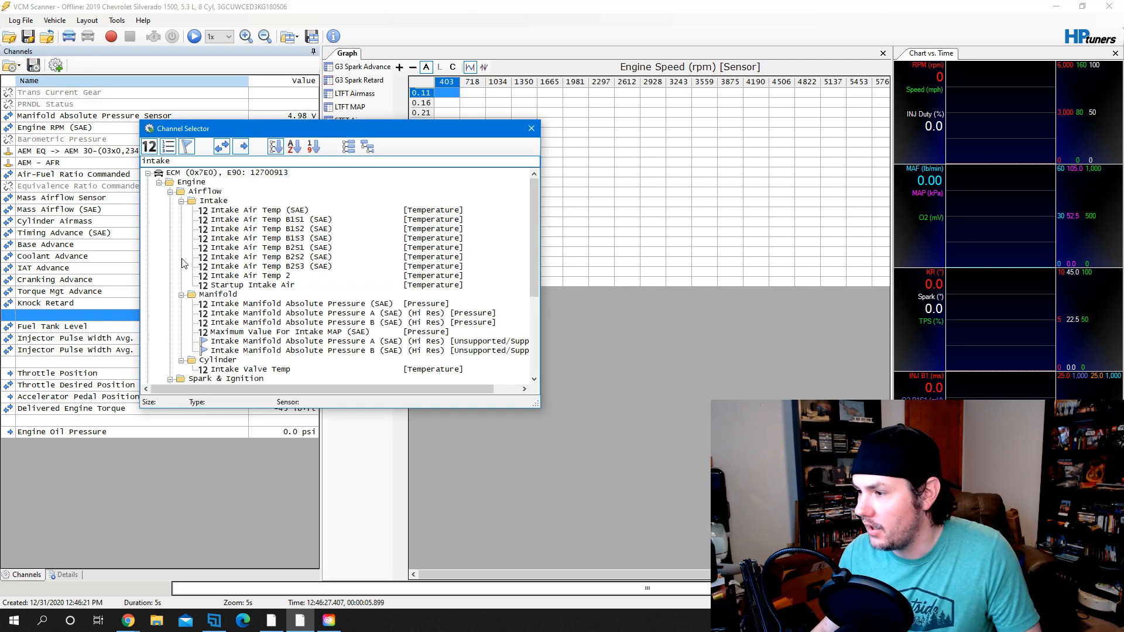
type(" ca")
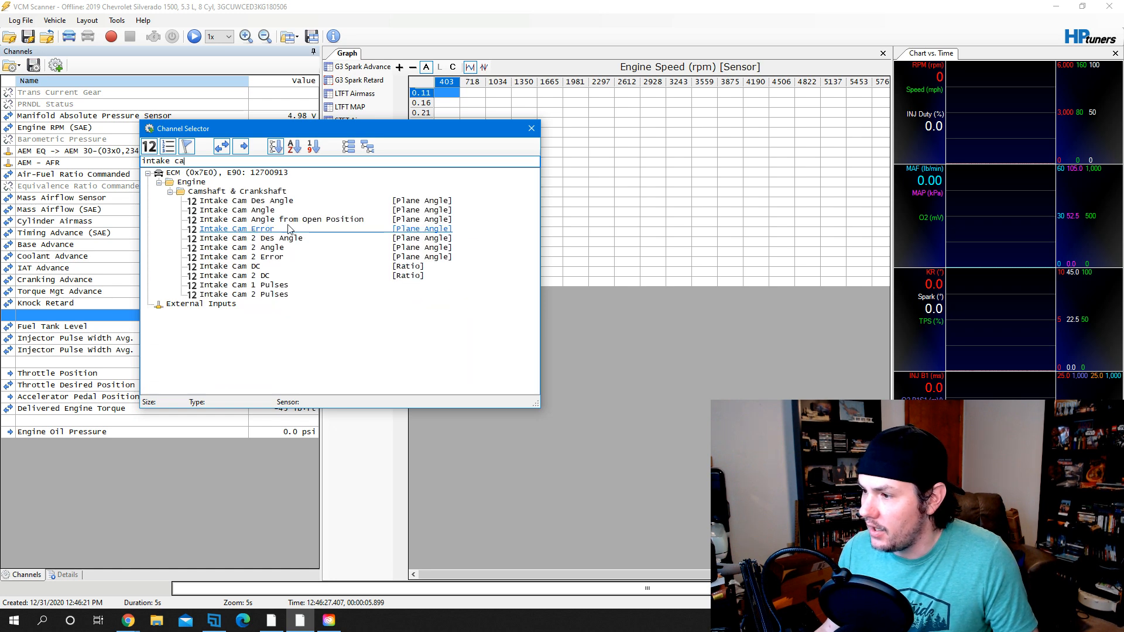
double_click(278, 211)
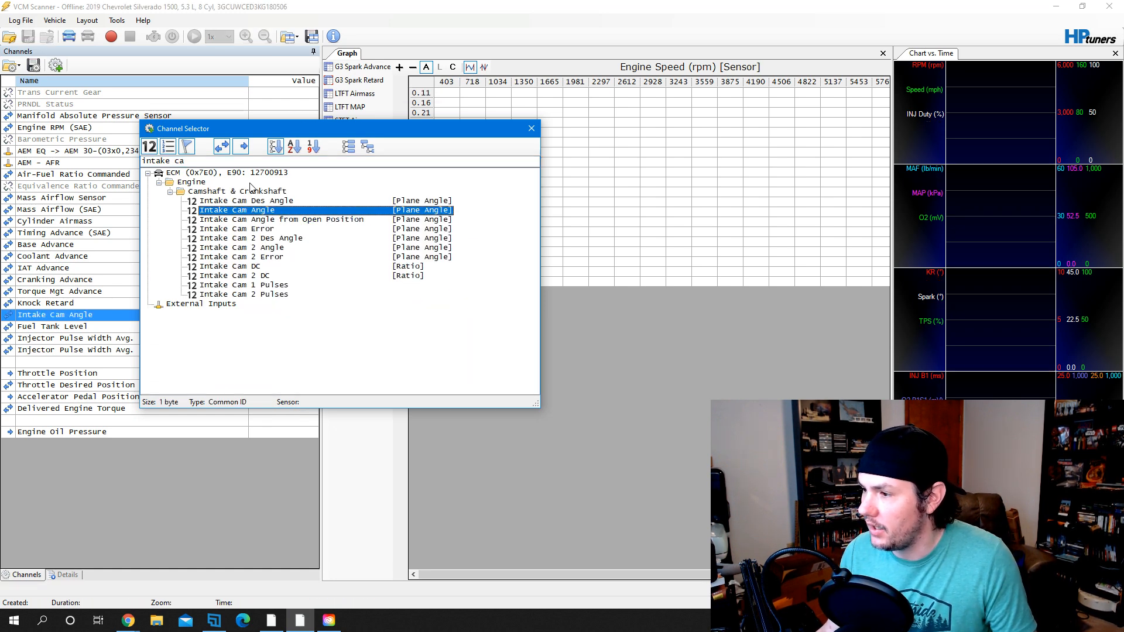
Search the channel selector for load and add the Absolute Load (SAE) channel below Intake Cam Angle
left_click(143, 161)
key("ctrl+a")
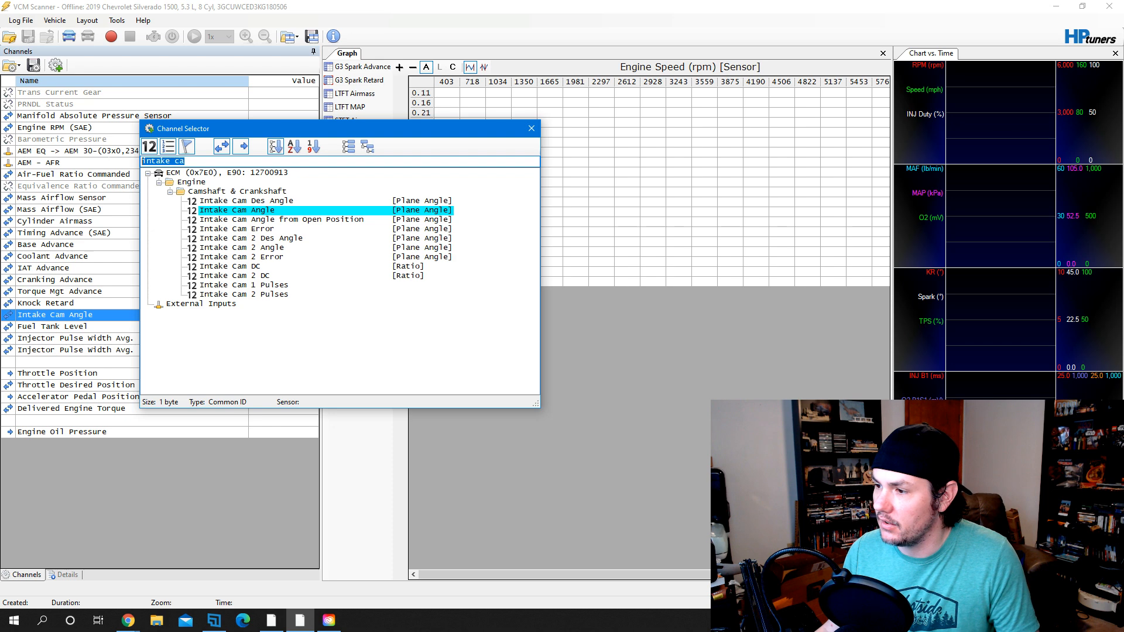
type("laod")
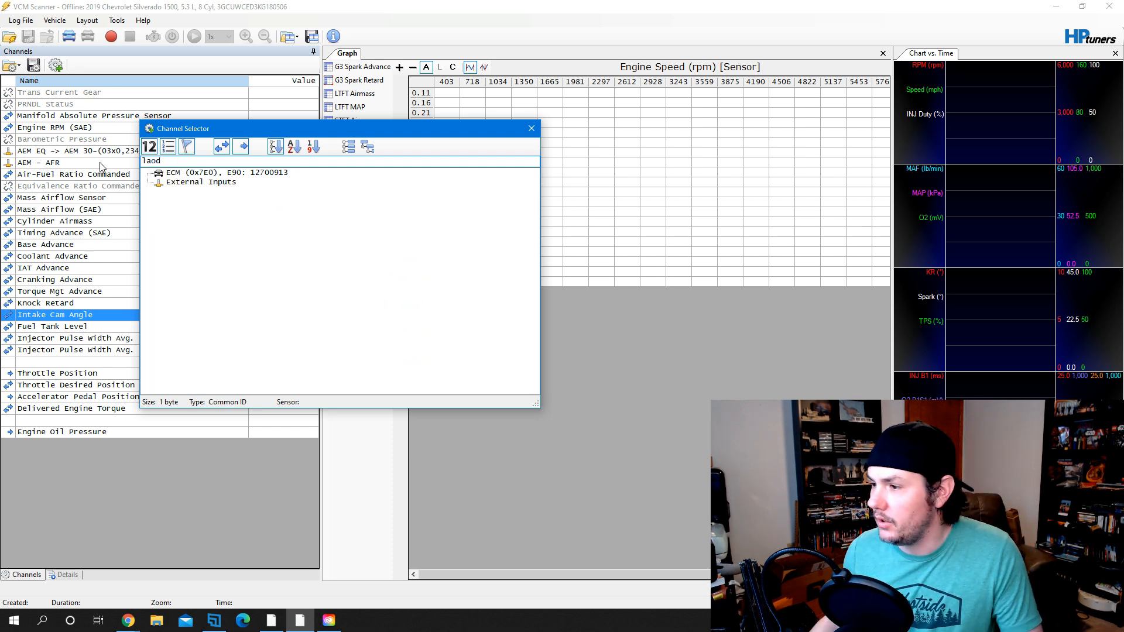
key("BackSpace")
key("BackSpace")
key("BackSpace")
type("oad")
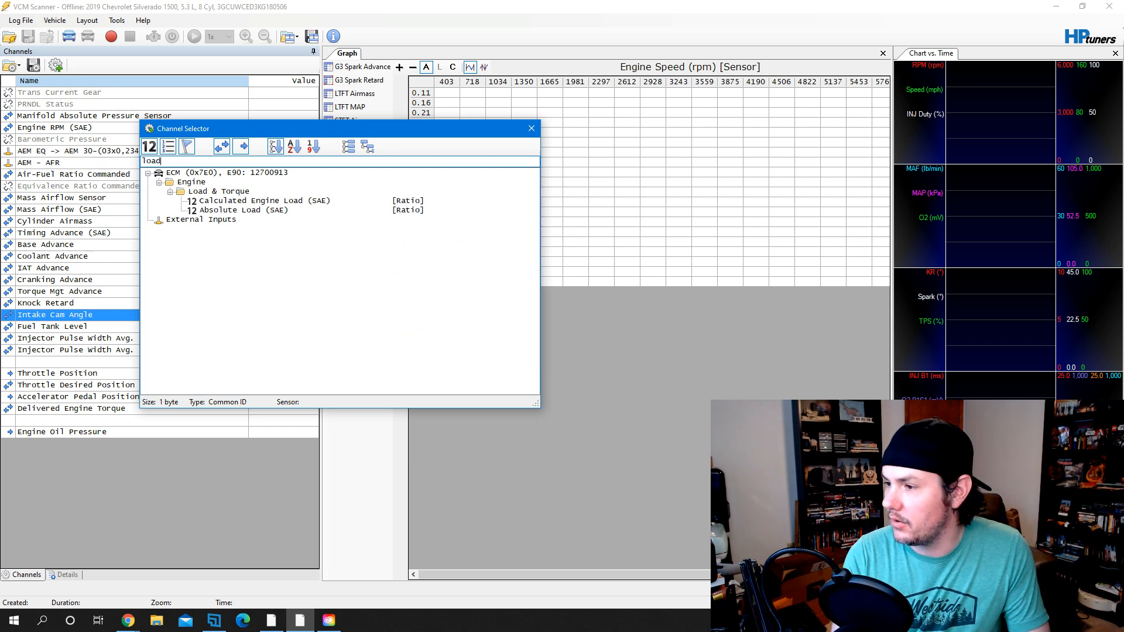
left_click(246, 212)
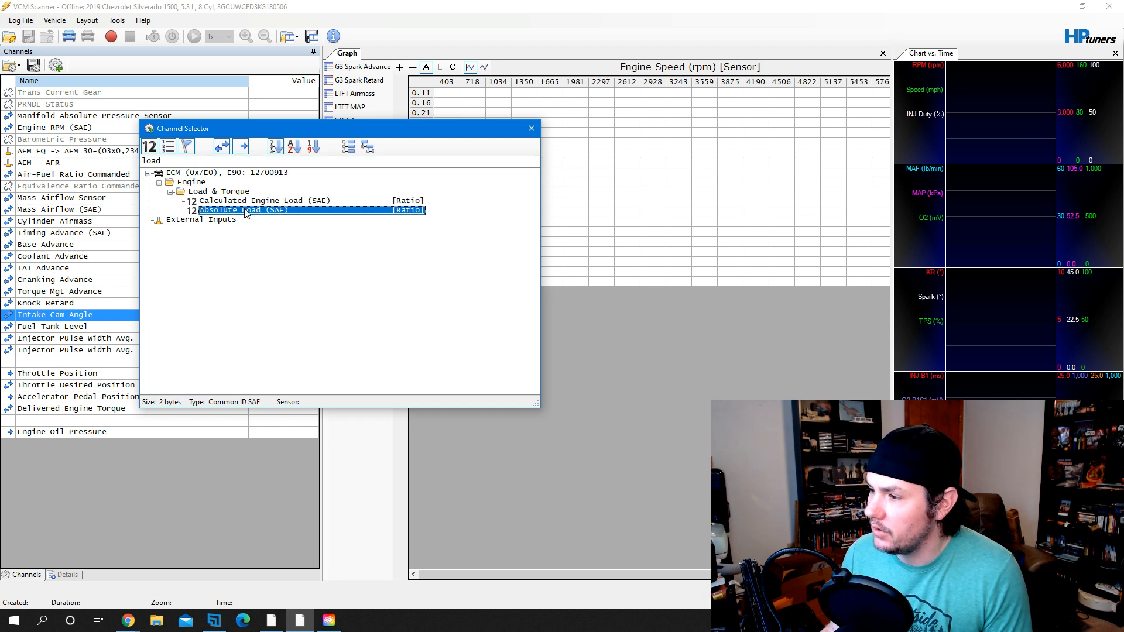
double_click(261, 212)
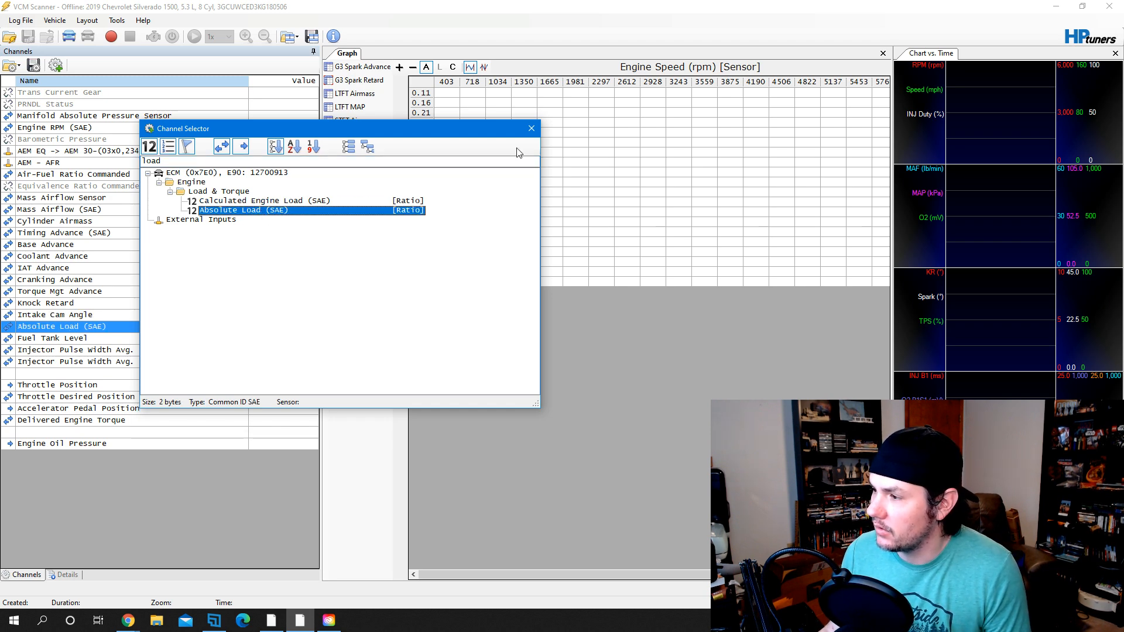
Close the channel selector, connect to the vehicle, and run a live scan to check the Intake Cam Angle and Absolute Load channels
left_click(532, 129)
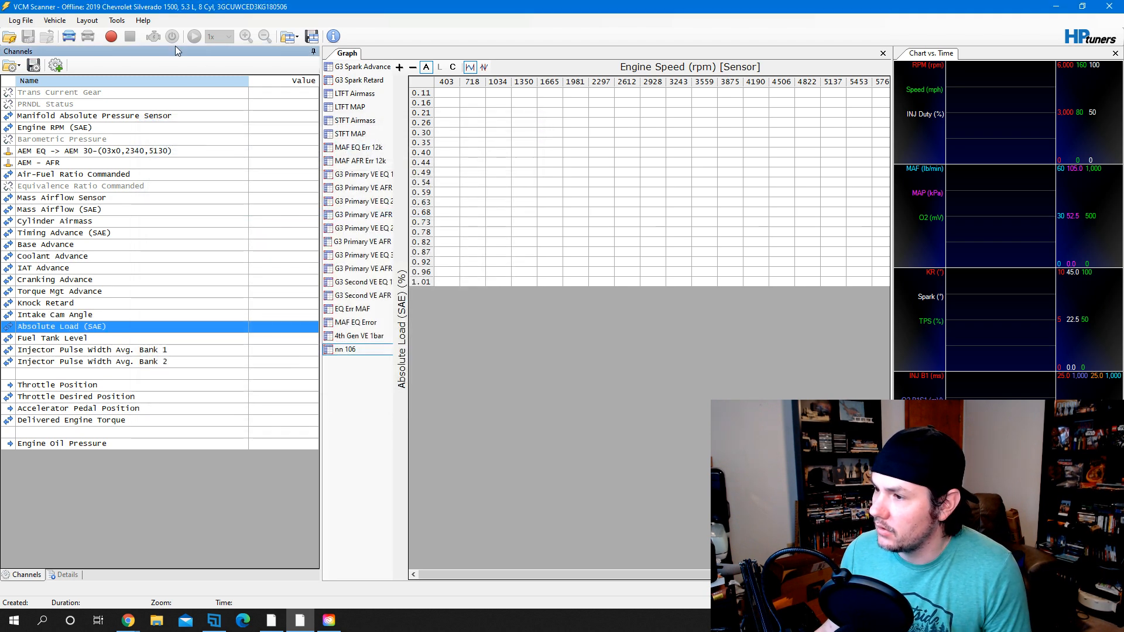
left_click(72, 40)
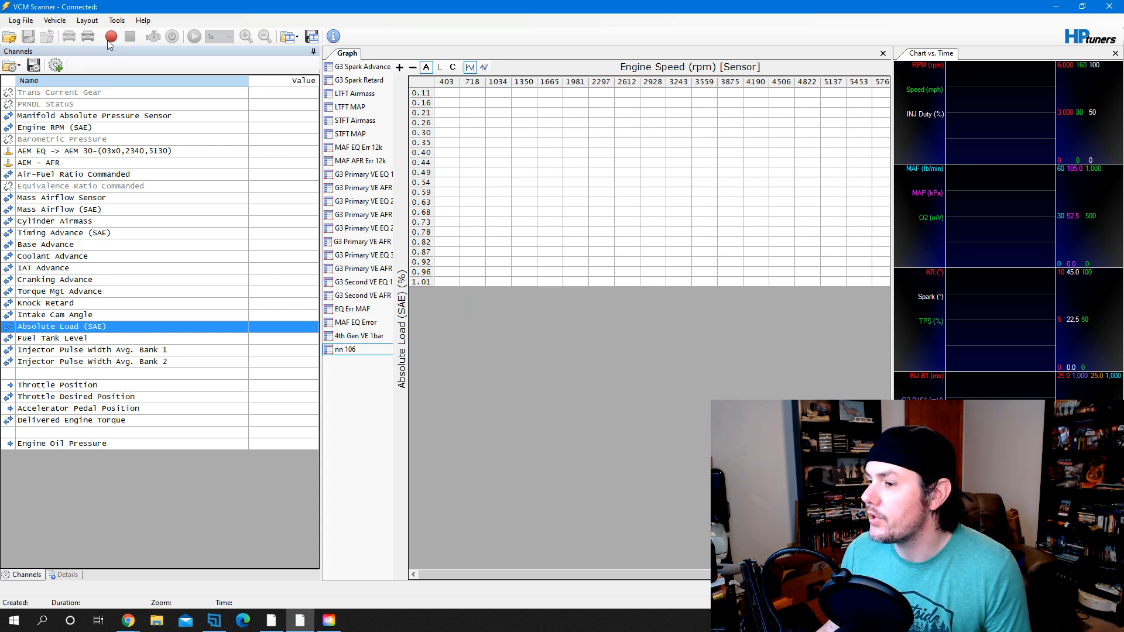
left_click(282, 319)
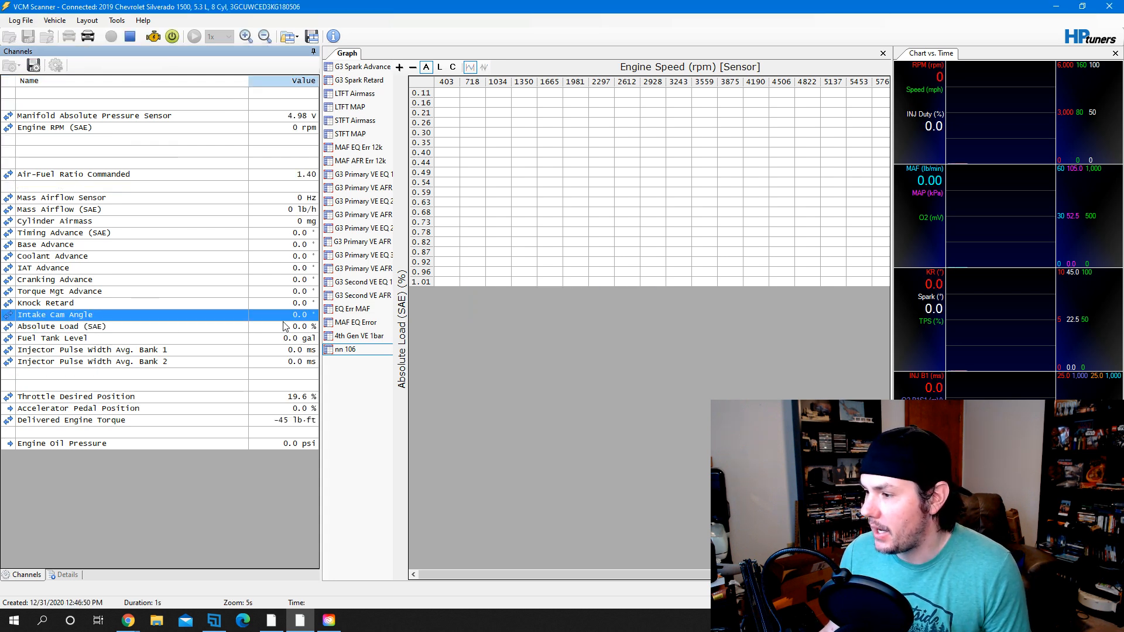
left_click(286, 331)
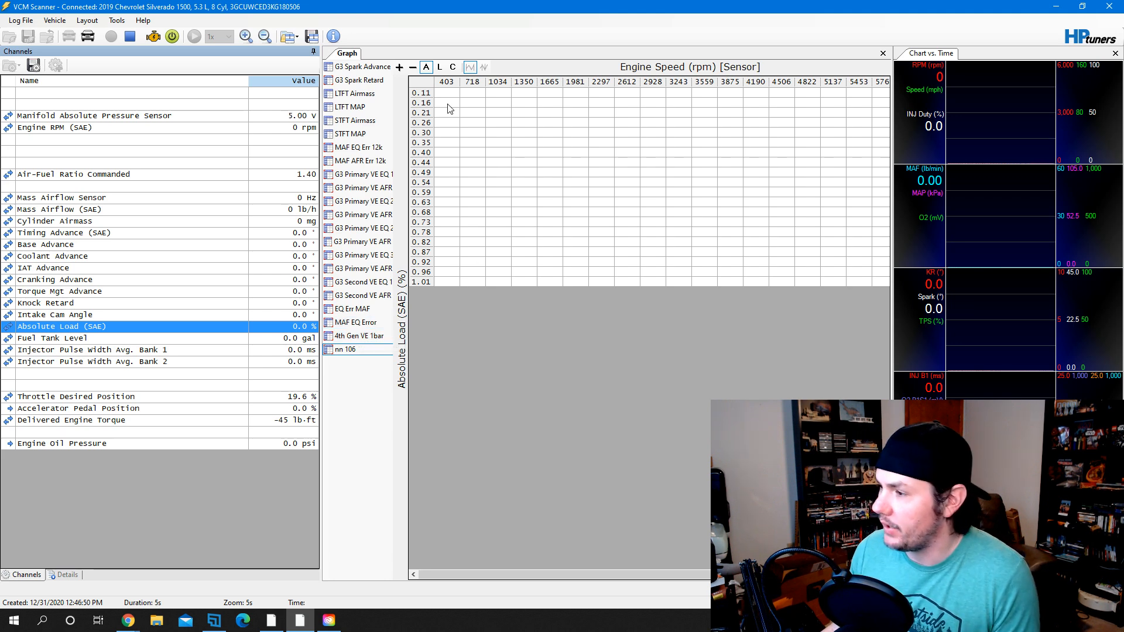
Switch to VCM Editor, dismiss the export message, and multiply every cell of the intake cam 106 table by 1.1
key("alt+Tab")
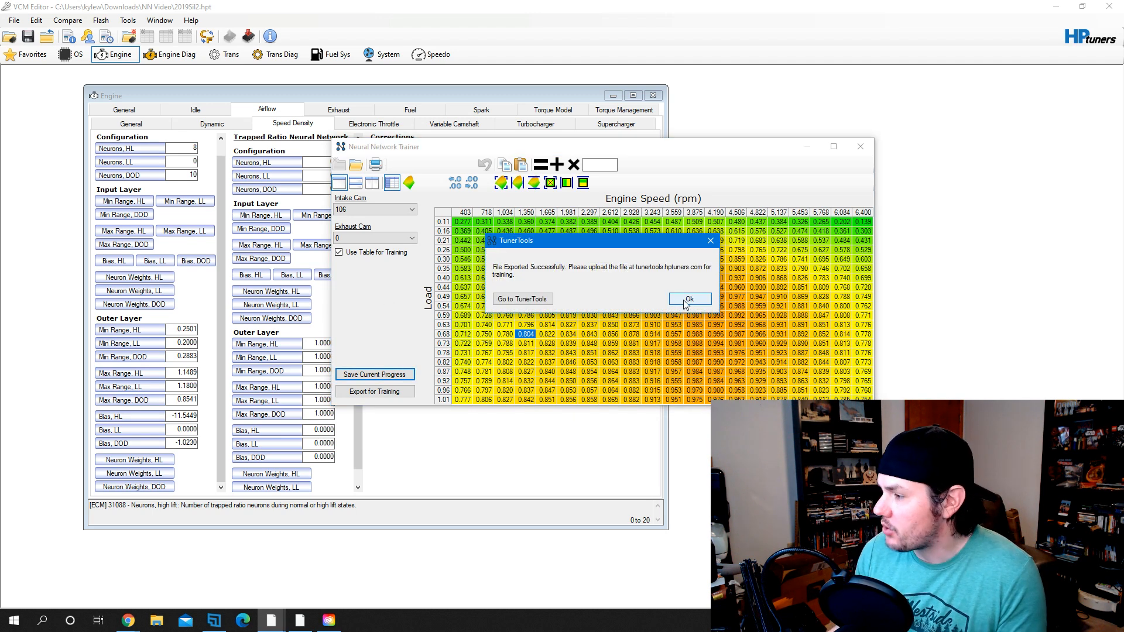
left_click(686, 300)
left_click_drag(465, 223, 873, 404)
left_click(597, 164)
type("1.1")
left_click(572, 165)
Apply the 1.1 multiplier to the trainer tables for intake cam positions 117 through 138
left_click(384, 209)
left_click(386, 228)
left_click(398, 210)
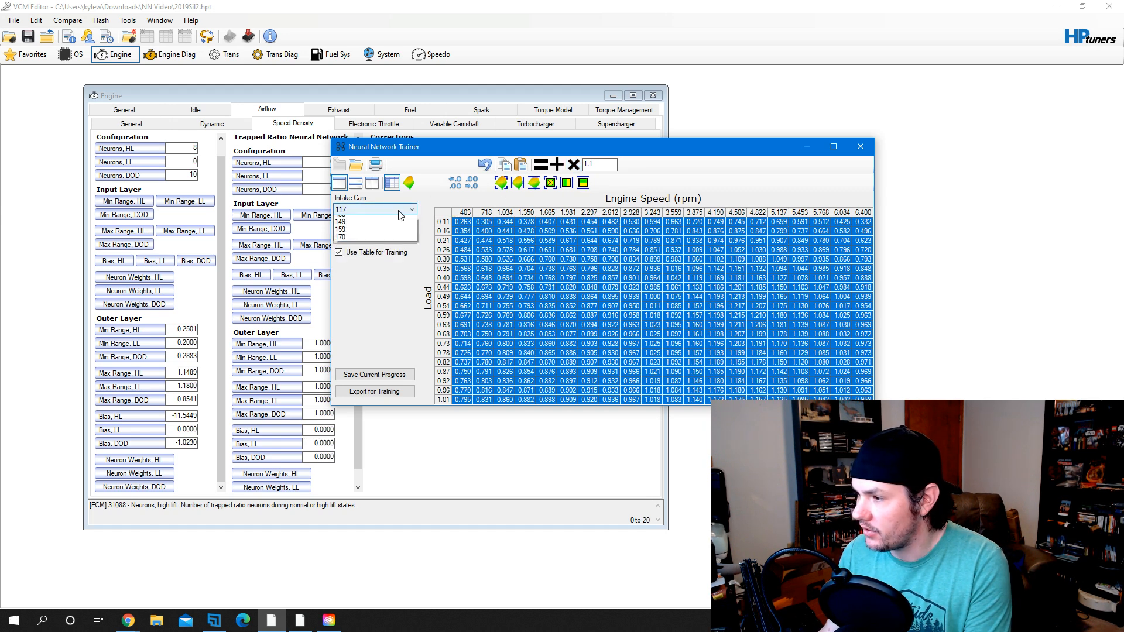
left_click(378, 227)
left_click(384, 209)
left_click(380, 237)
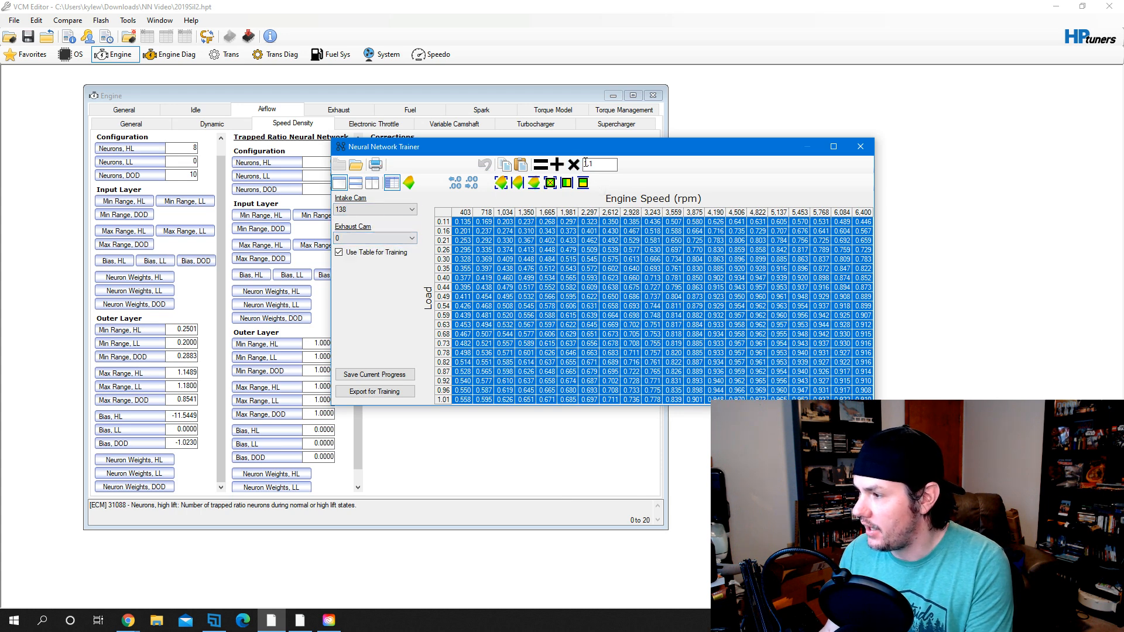
left_click(573, 165)
Multiply the full trainer tables for intake cam positions 149, 159 and 170 by 1.1
left_click(404, 209)
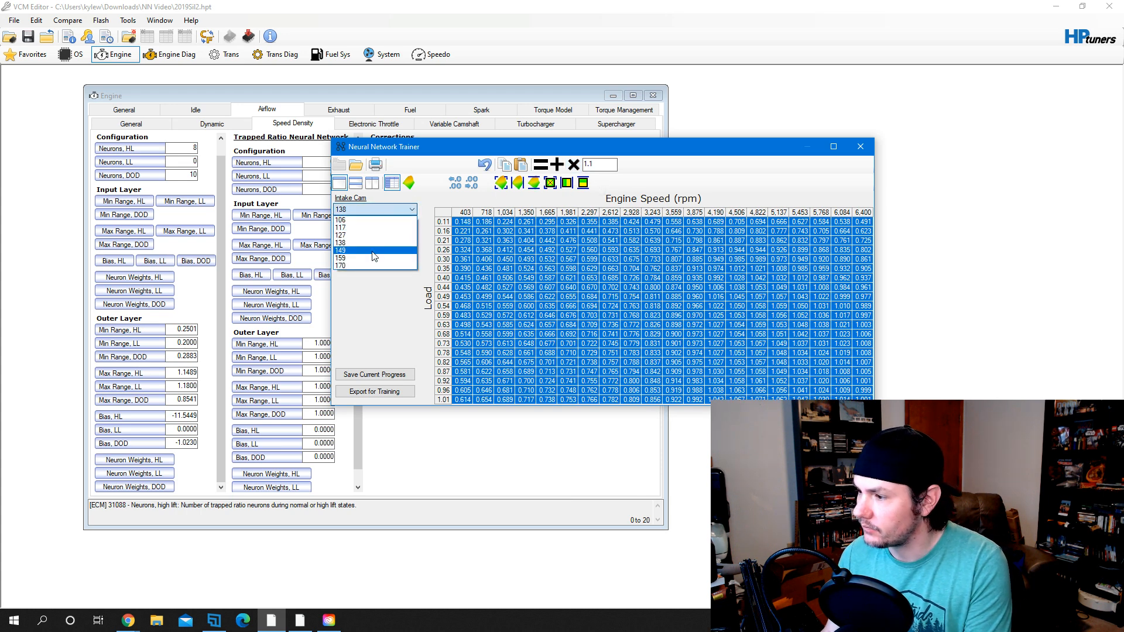
left_click(374, 251)
left_click(574, 165)
left_click(388, 209)
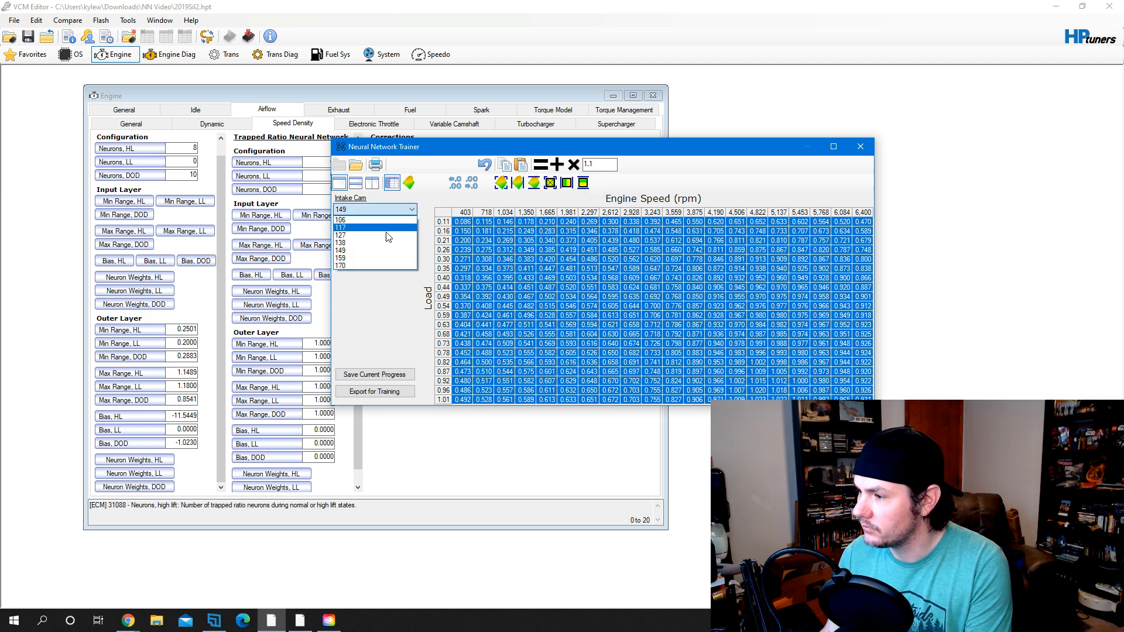
left_click(382, 258)
left_click(579, 164)
left_click(404, 209)
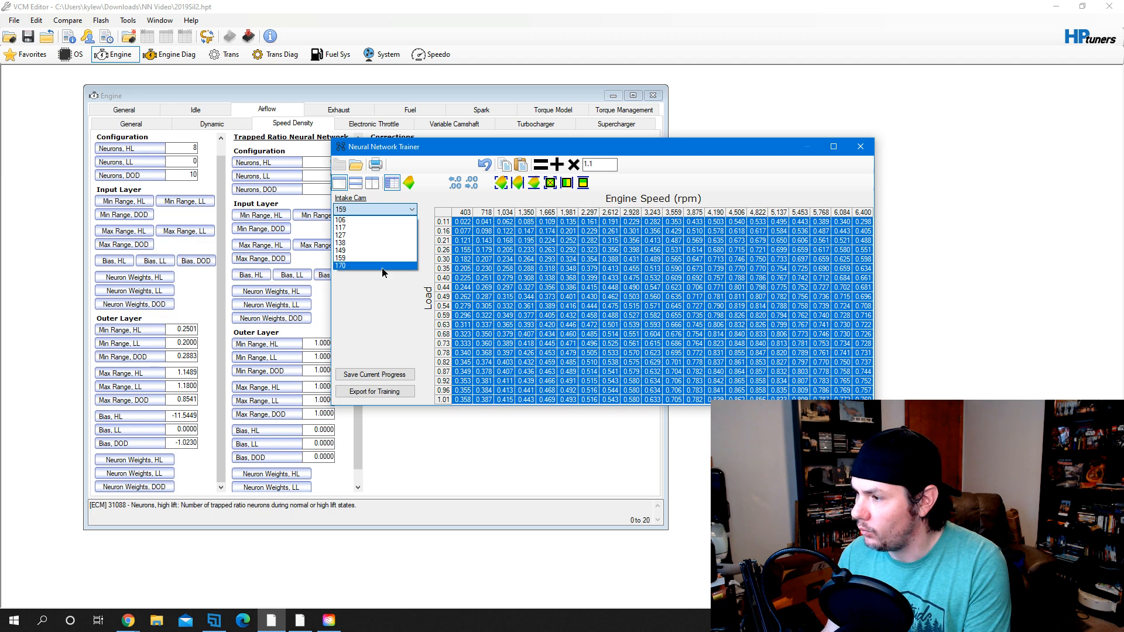
left_click(381, 266)
left_click(574, 164)
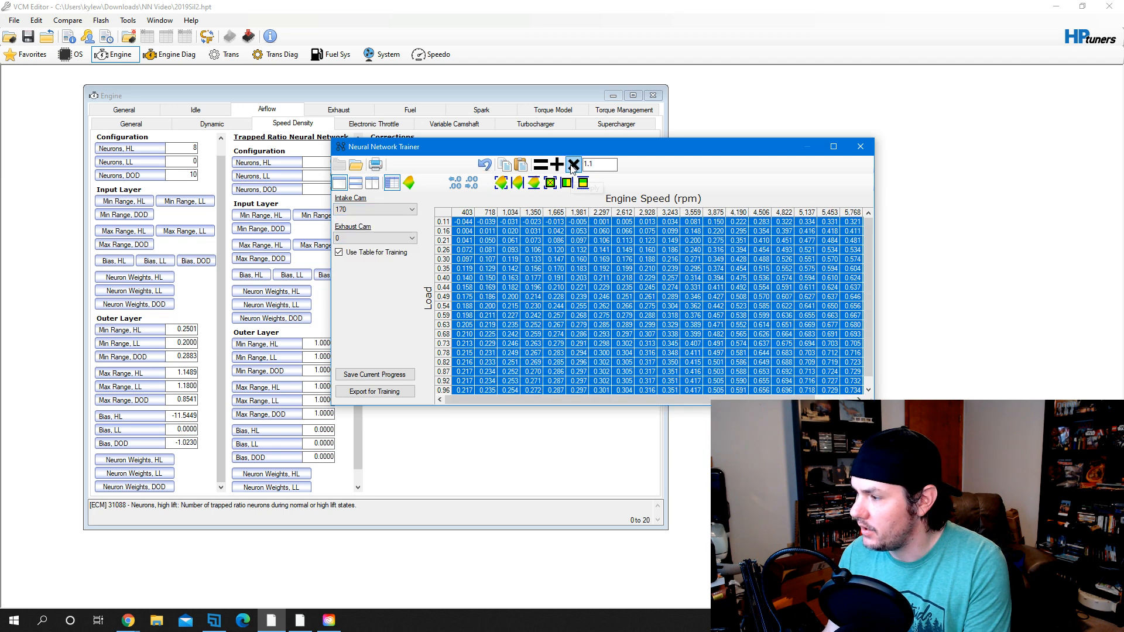
Save the trainer's current progress as NNTune2.htt alongside NNTune1.htt
left_click(373, 376)
left_click(472, 254)
left_click(444, 412)
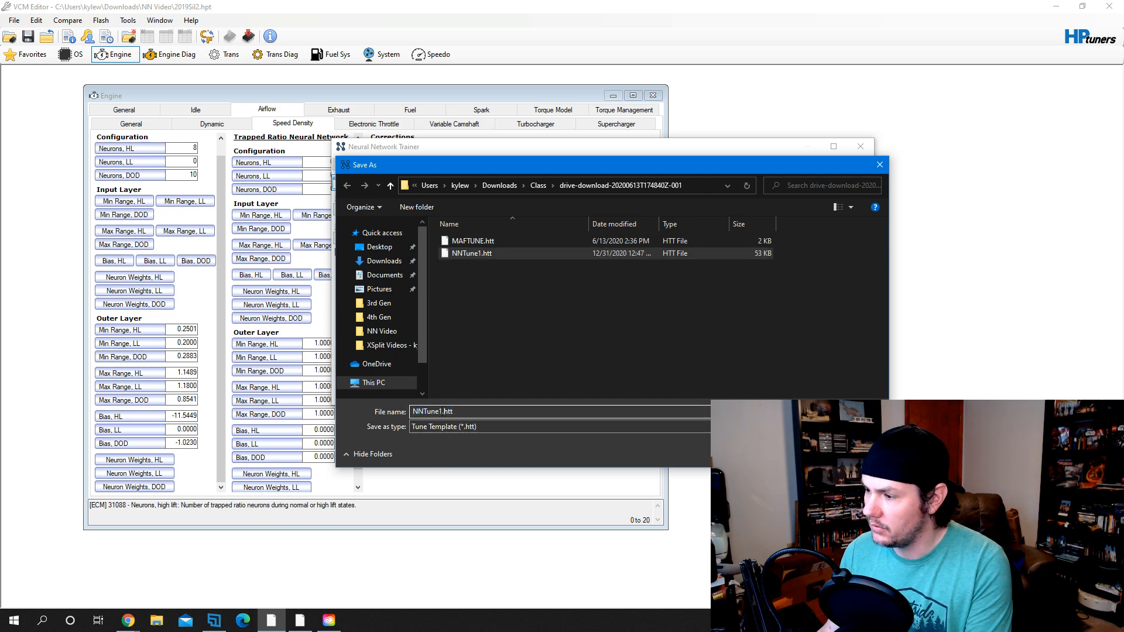
type("2")
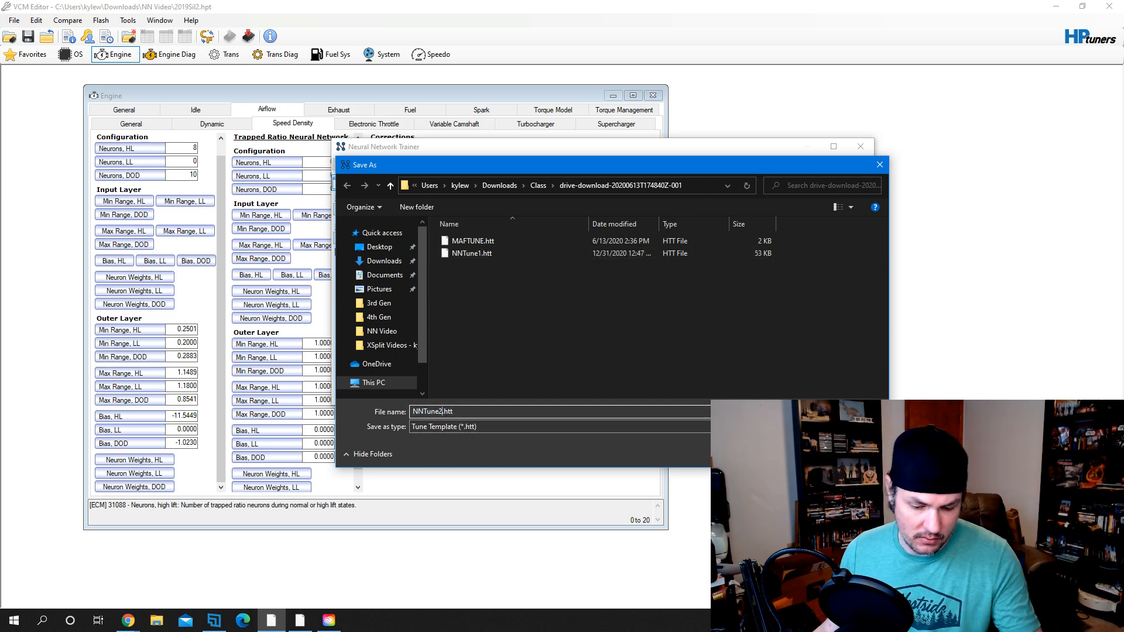
key("Return")
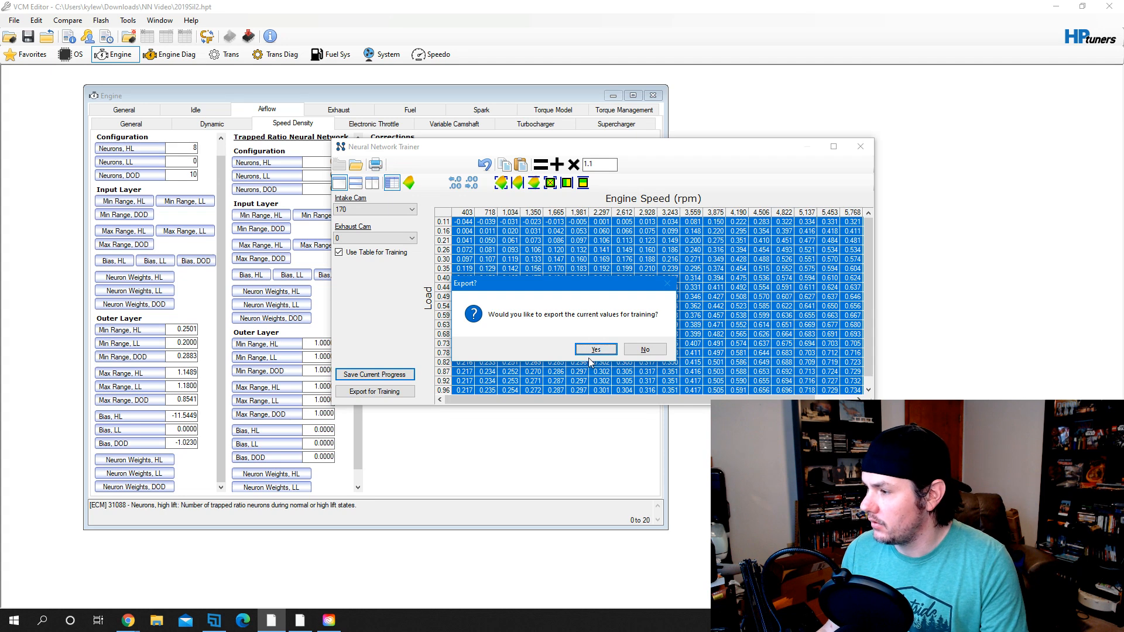
Export the current values for training, overwriting NNTune2.htt in the same folder
left_click(600, 353)
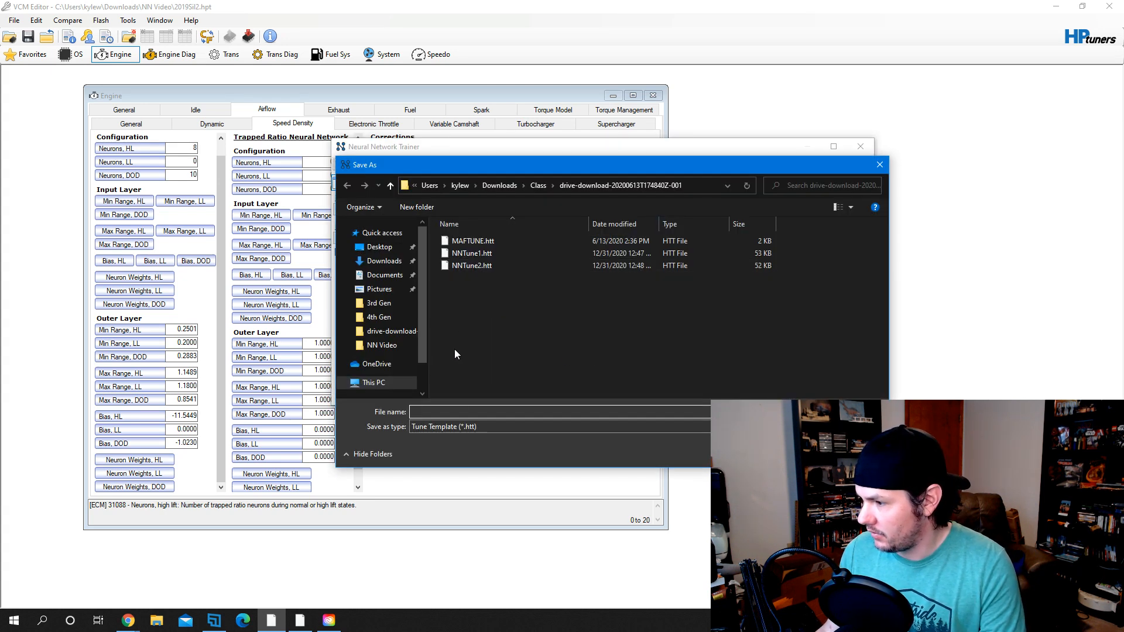
double_click(467, 268)
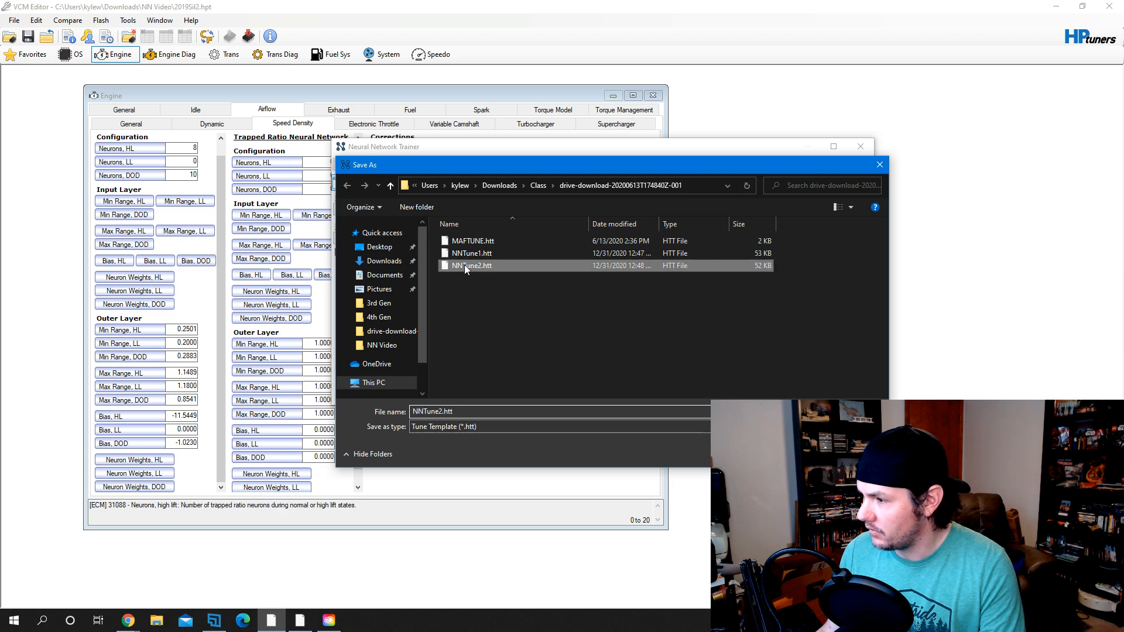
left_click(595, 313)
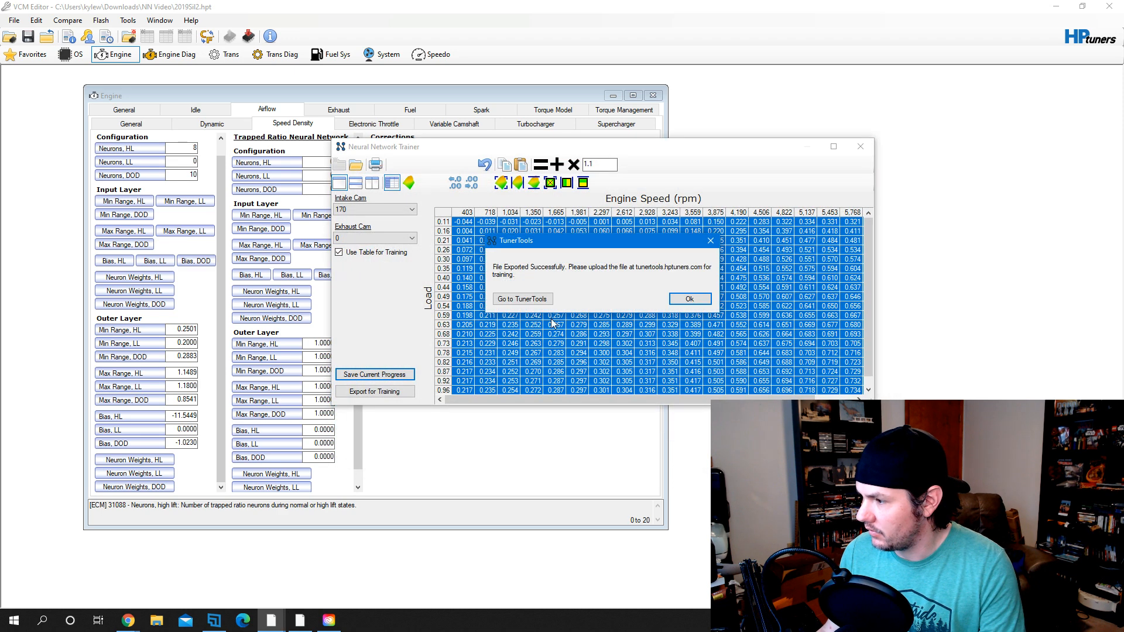
Go to the TunerTools website's Neural Network Trainer page and open the file chooser for the upload
left_click(545, 301)
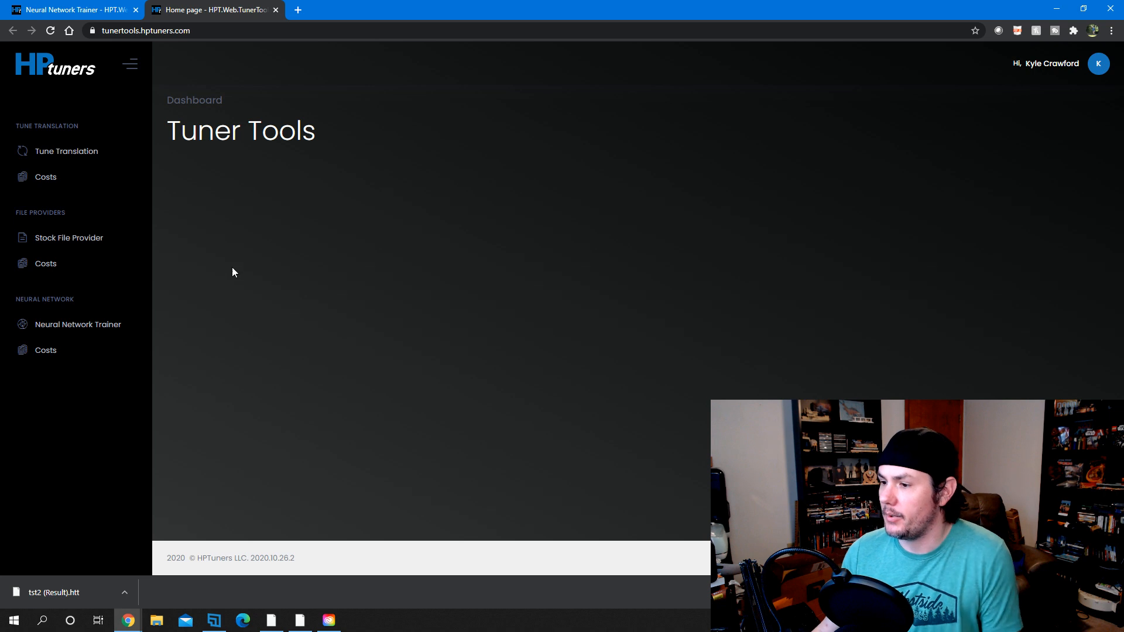
left_click(97, 332)
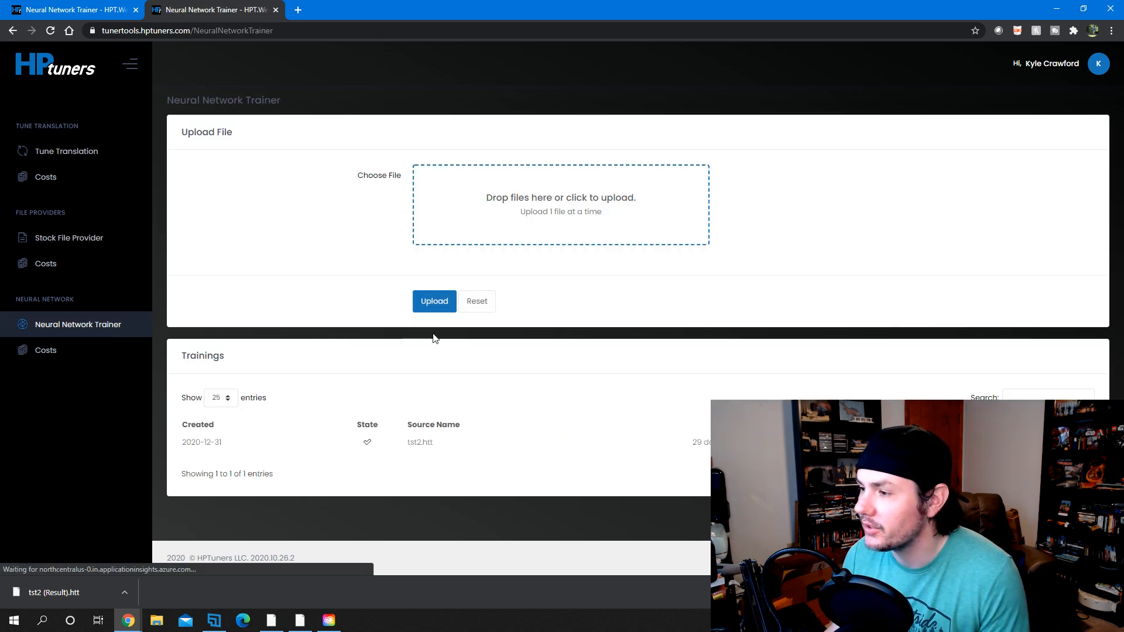
left_click(592, 237)
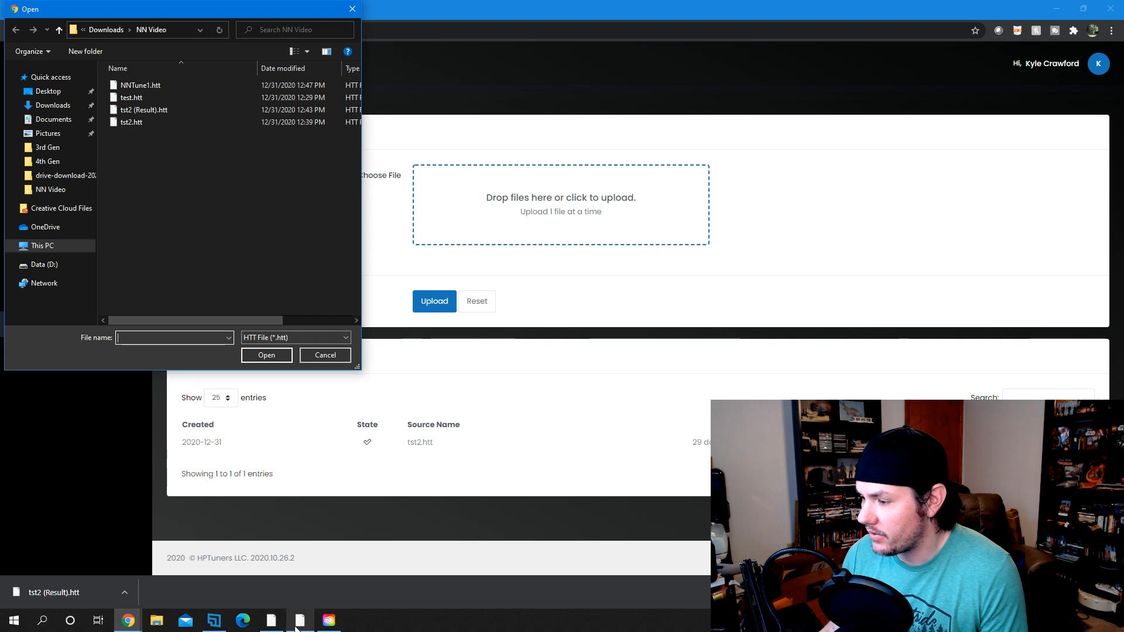
Return to VCM Editor and export the trainer tables for training as NNTune2 in the Downloads > NN Video folder
left_click(272, 621)
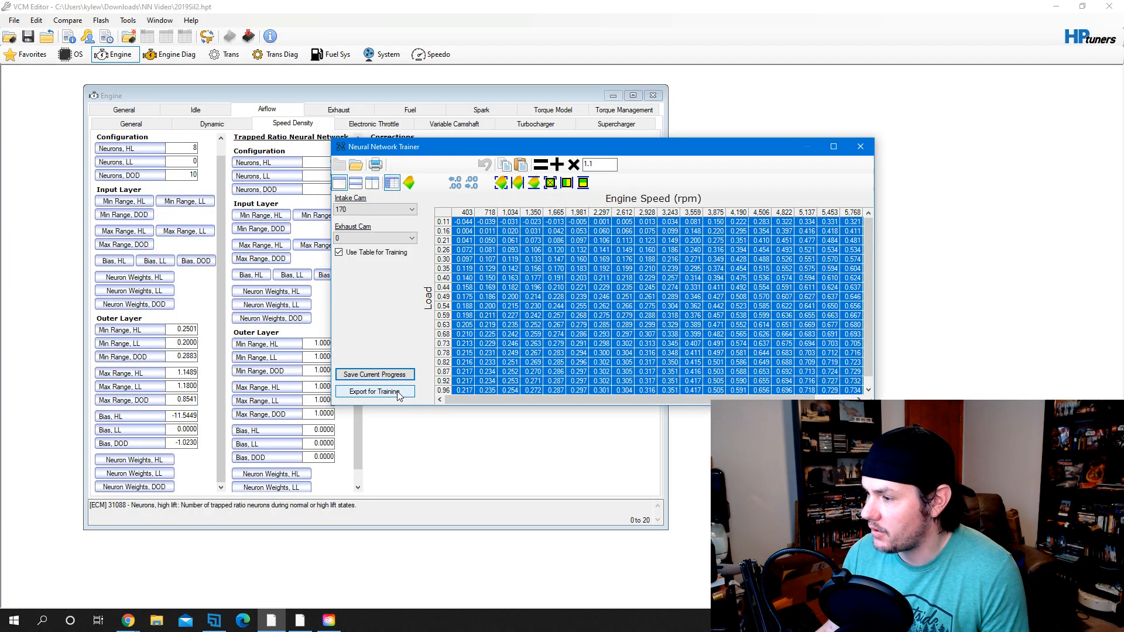
left_click(375, 391)
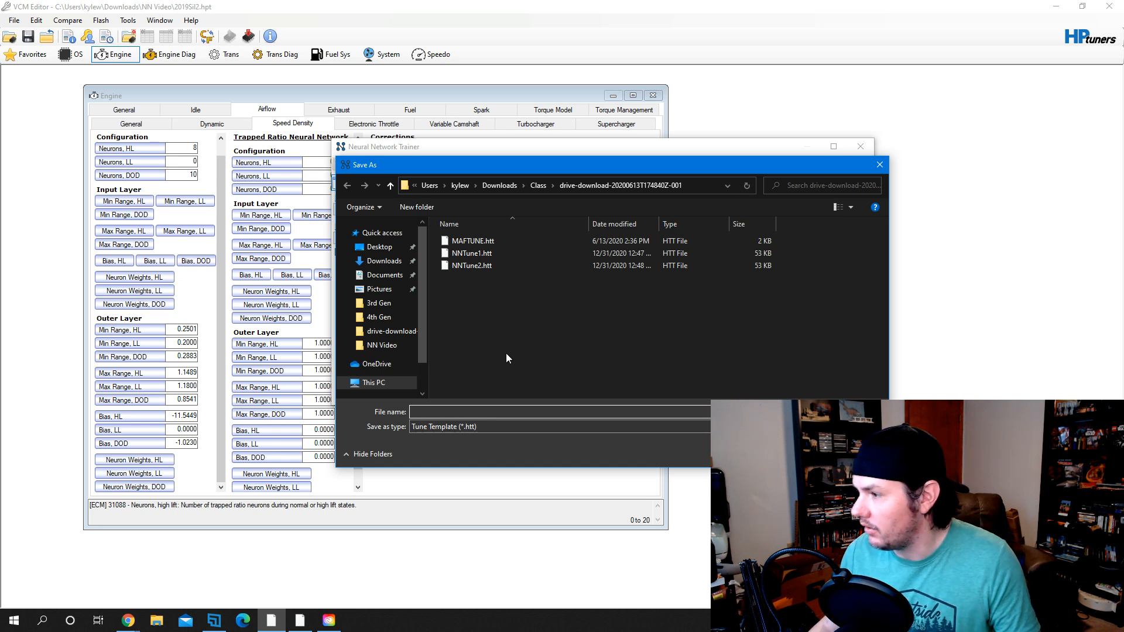
left_click(501, 185)
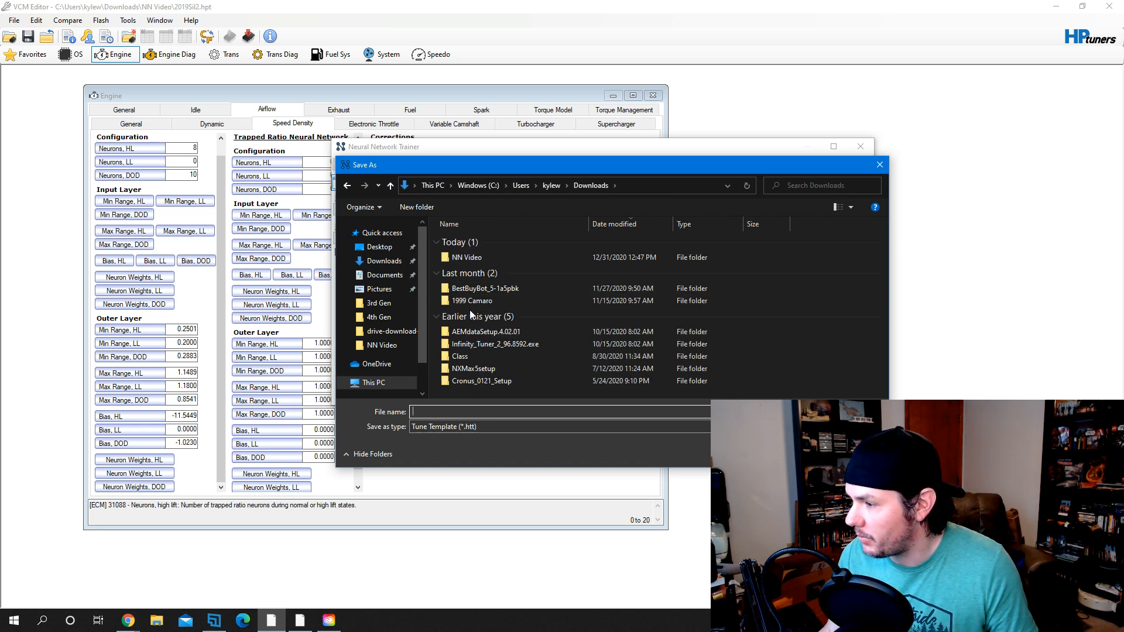
double_click(469, 257)
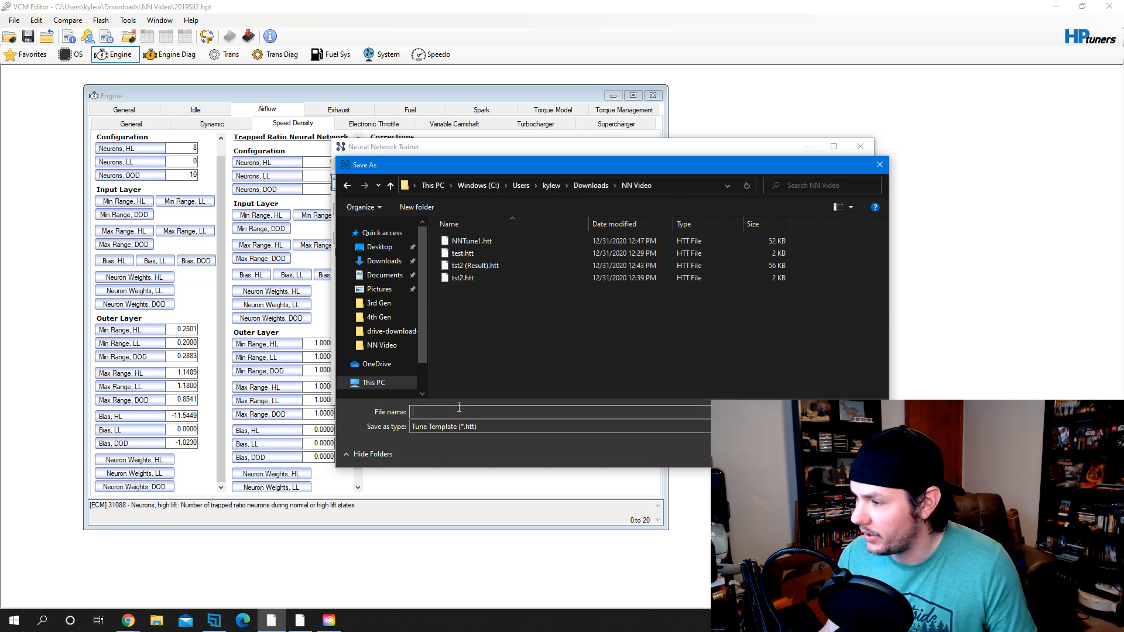
type("NNTune")
key("Return")
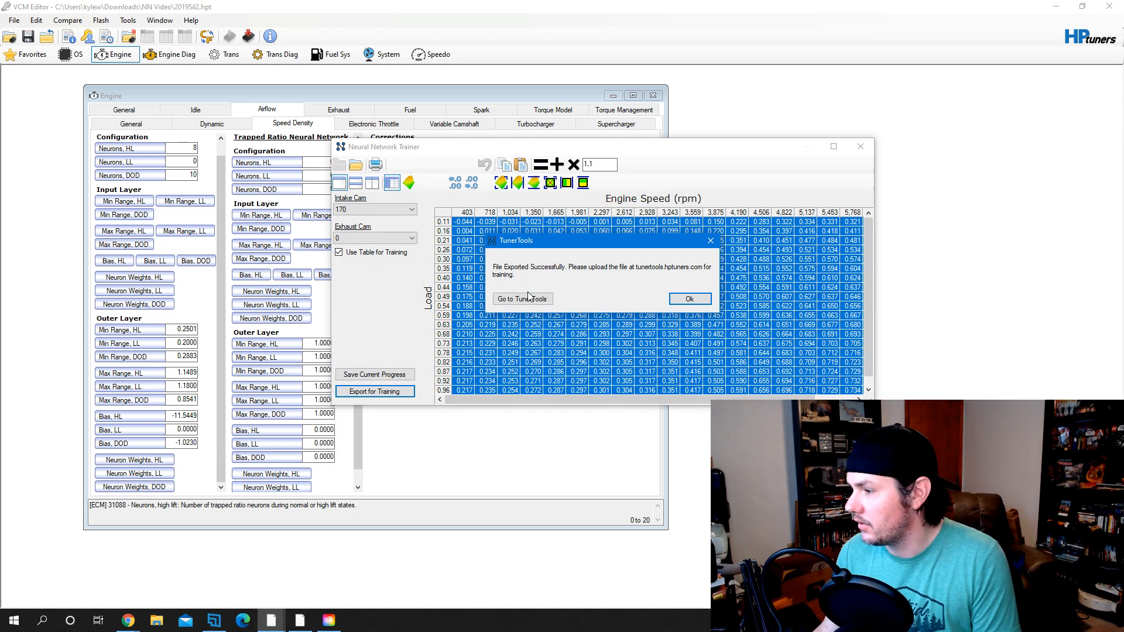
left_click(689, 299)
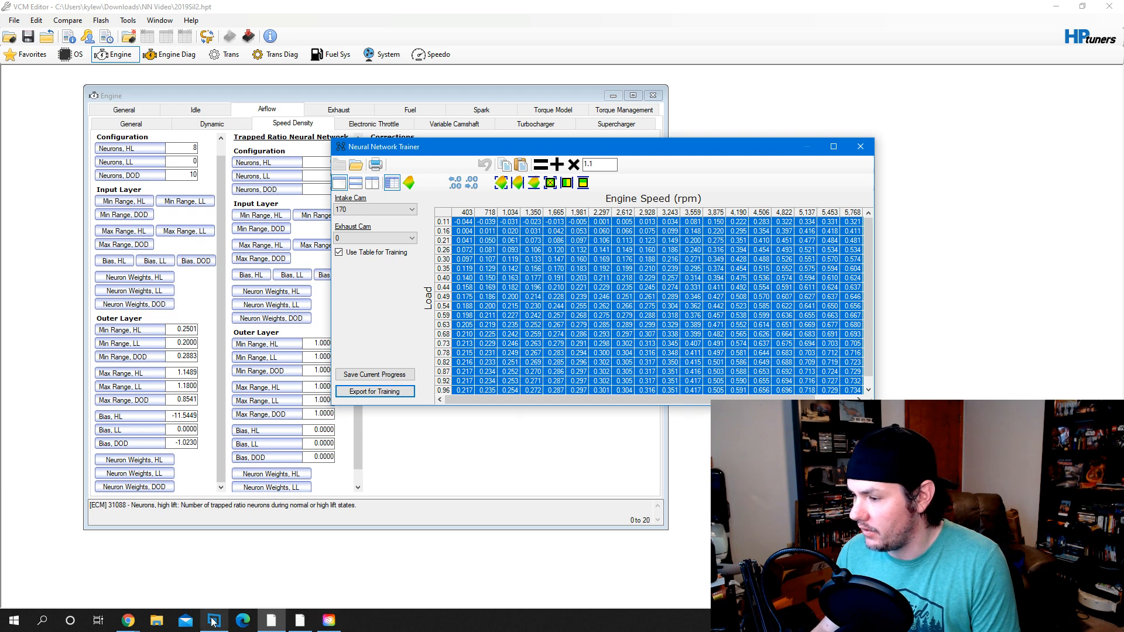
Switch to the browser and upload NNTune2.htt from the NN Video folder to the Neural Network Trainer
mouse_move(128, 621)
left_click(173, 575)
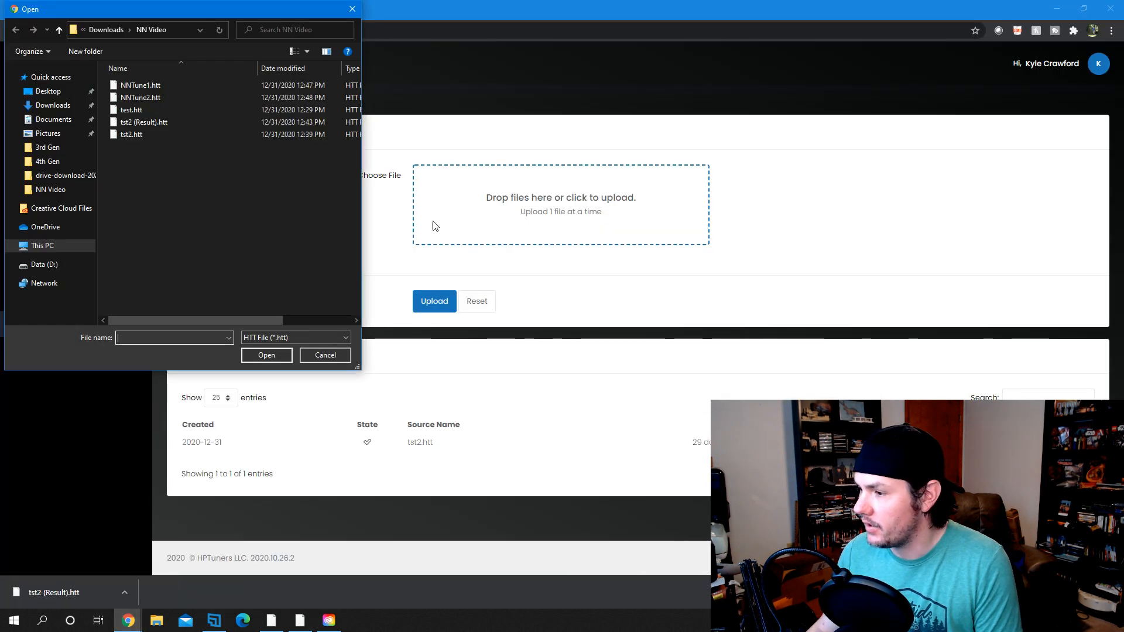
double_click(150, 99)
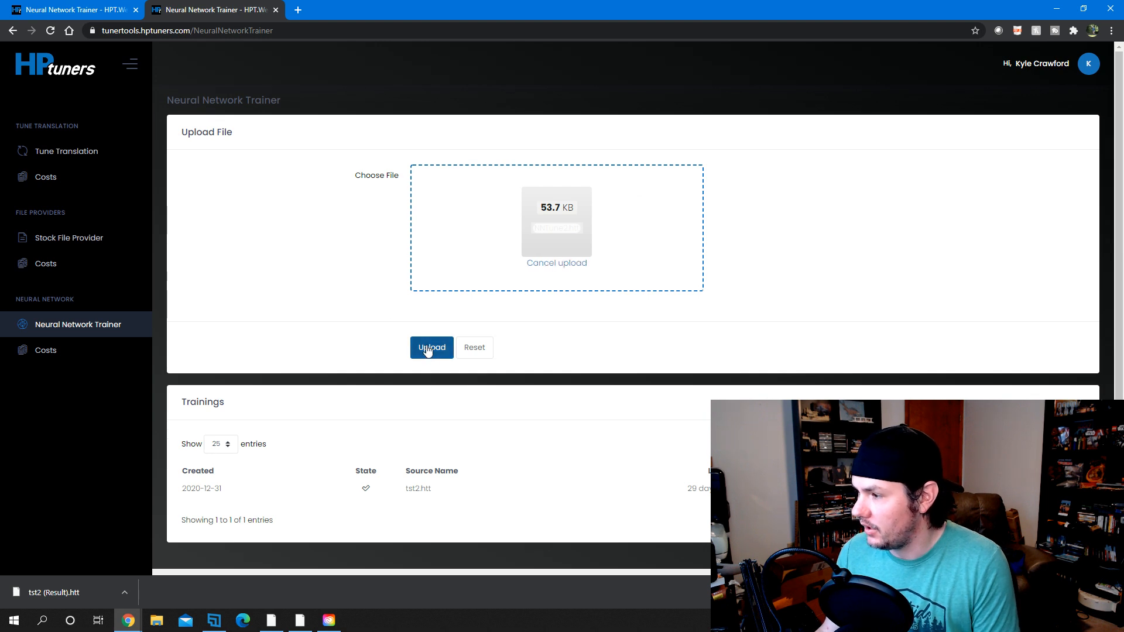
left_click(432, 350)
Download the trained result for NNTune2.htt into the NN Video folder as NNTune2 (Result).htt
scroll(770, 371, "down", 1)
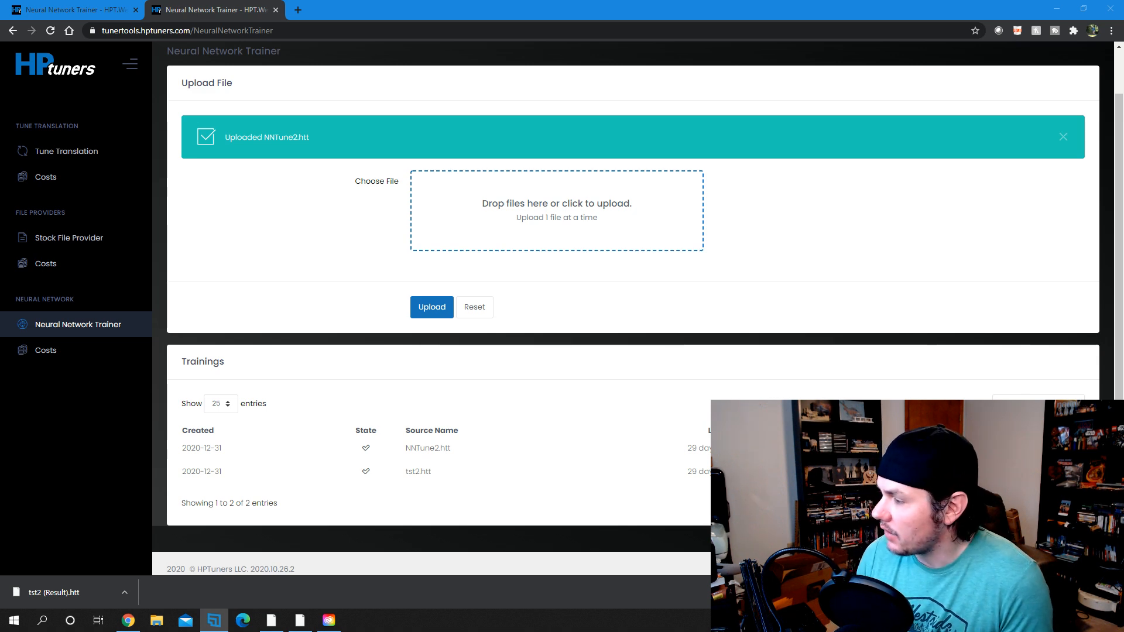
left_click(849, 448)
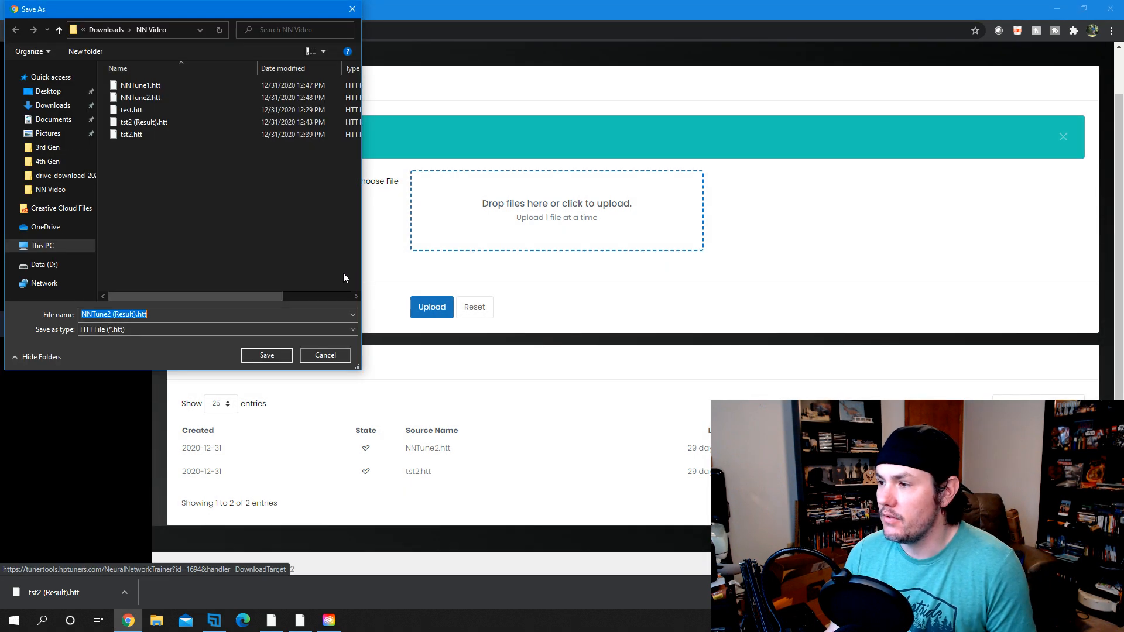
left_click(267, 353)
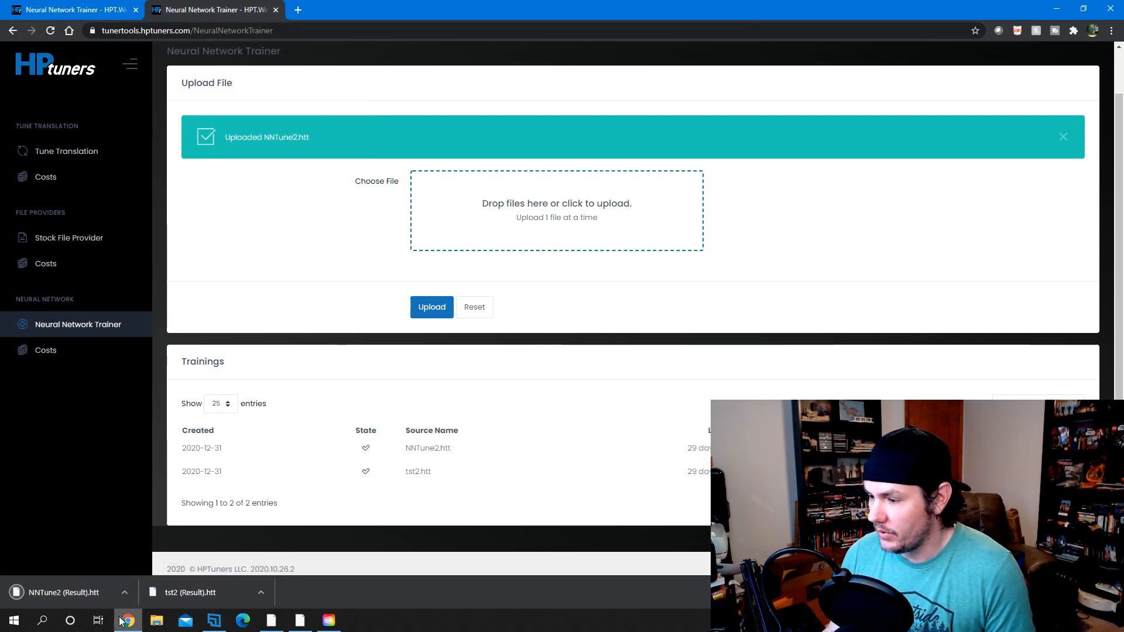
Switch to VCM Editor, close the current Neural Network Trainer window and reopen an empty trainer
left_click(296, 621)
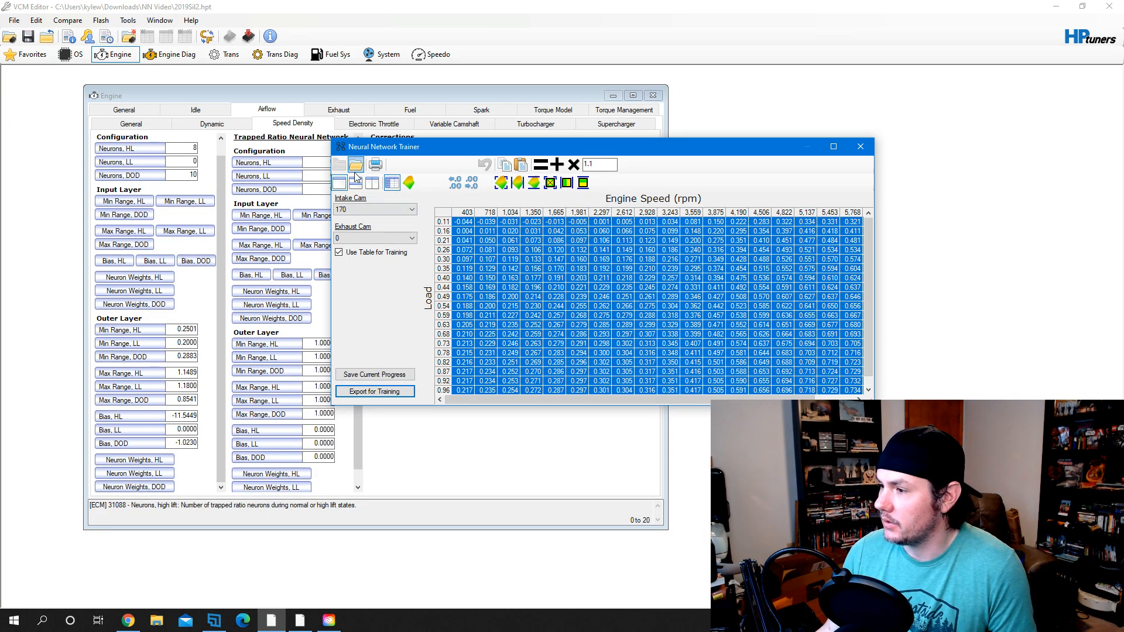
left_click(860, 147)
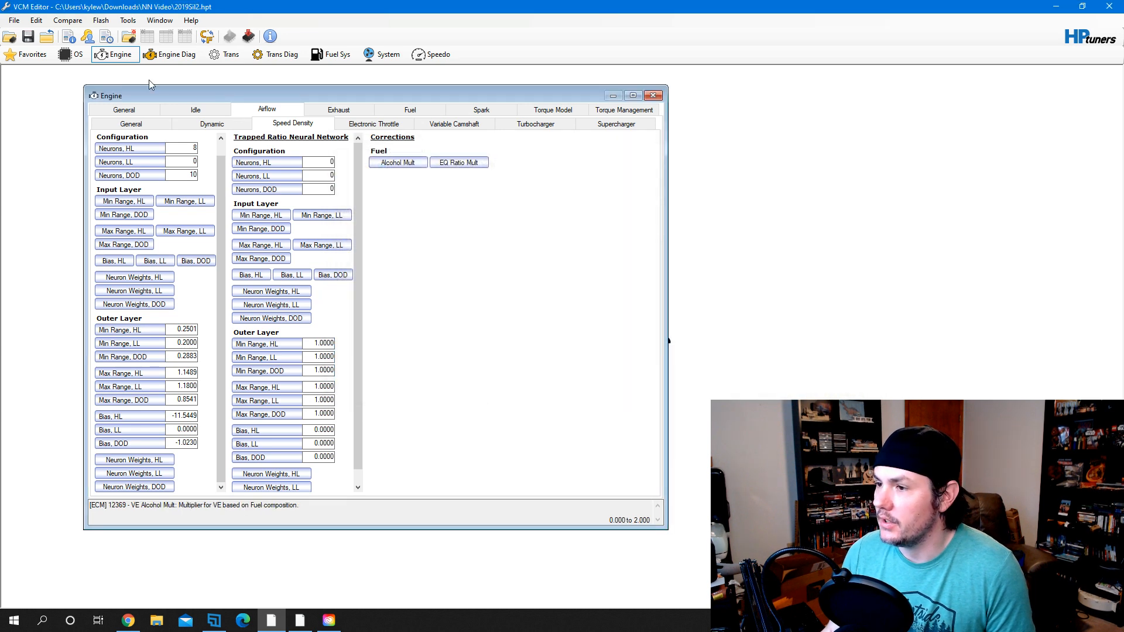
left_click(37, 22)
left_click(66, 87)
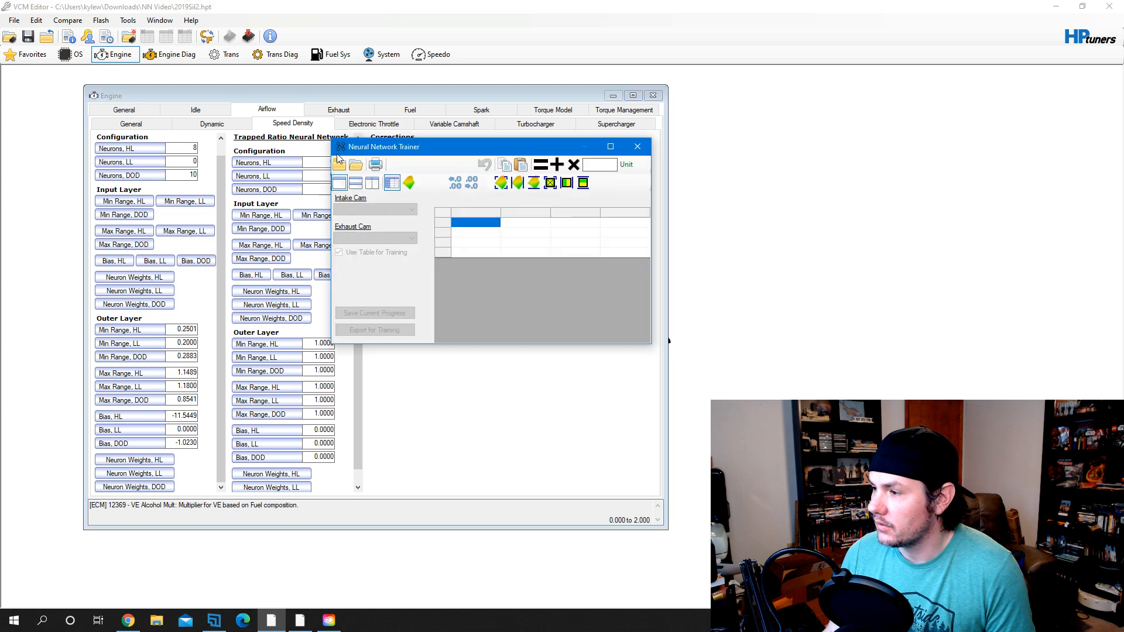
Open the trained NNTune2 (Result).htt from Downloads > NN Video in the trainer and accept updating the tune with its calibration values
left_click(355, 166)
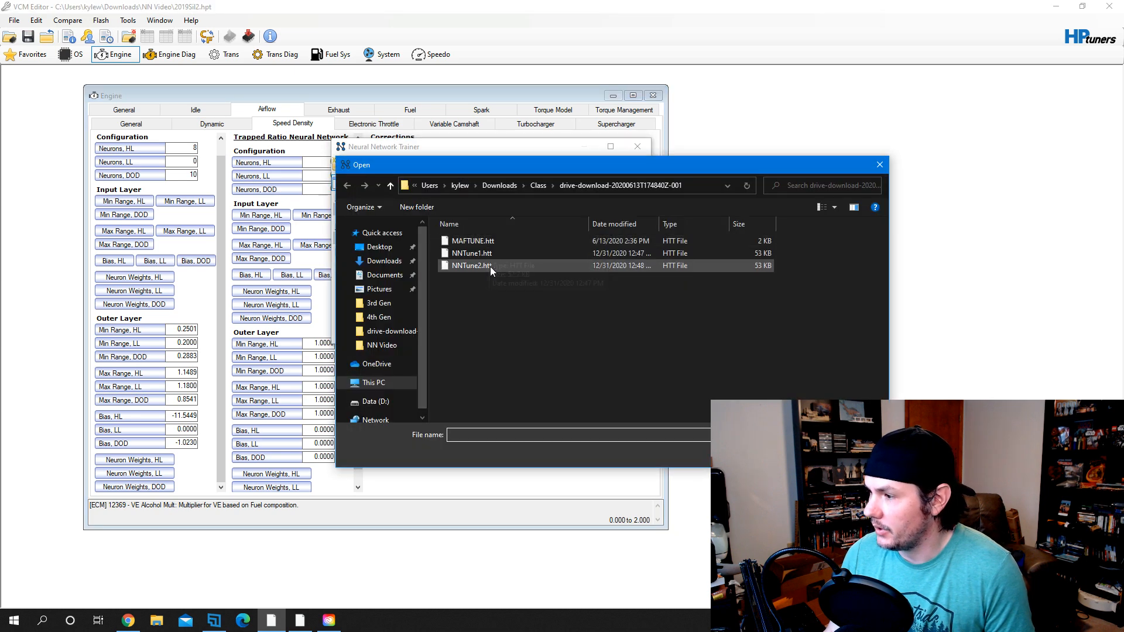
left_click(492, 185)
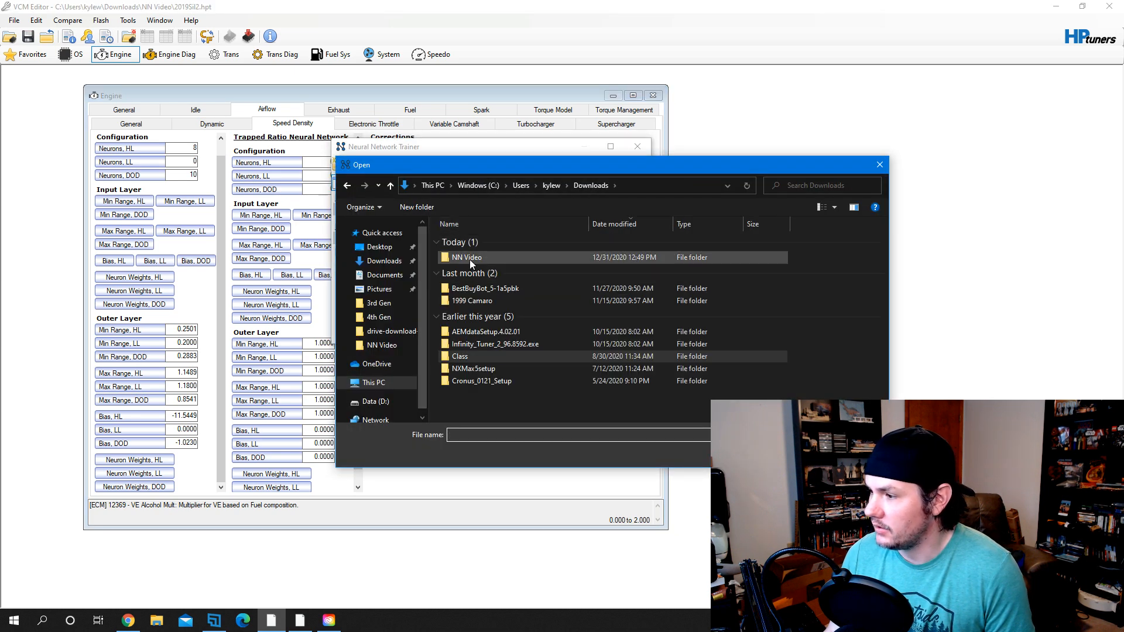
double_click(470, 259)
double_click(503, 254)
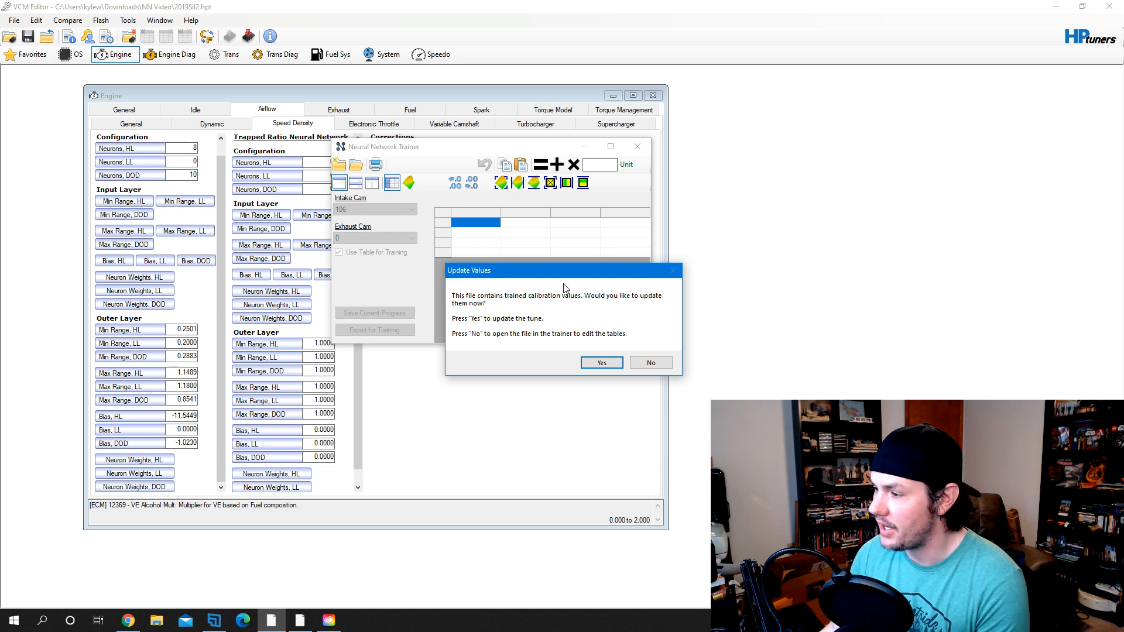
left_click(588, 363)
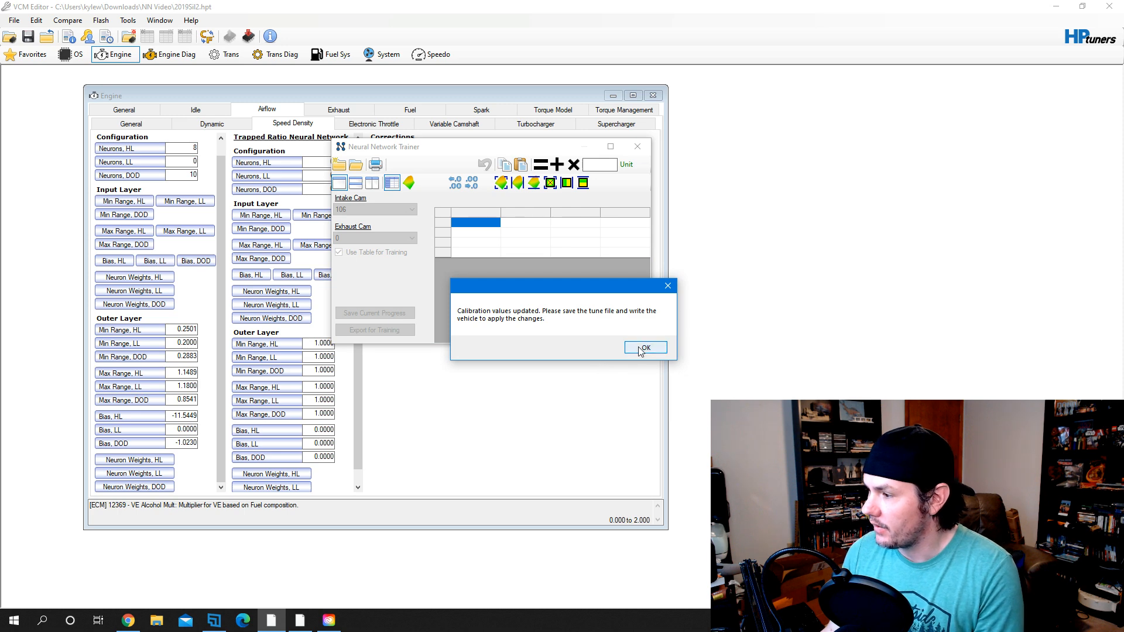
left_click(636, 350)
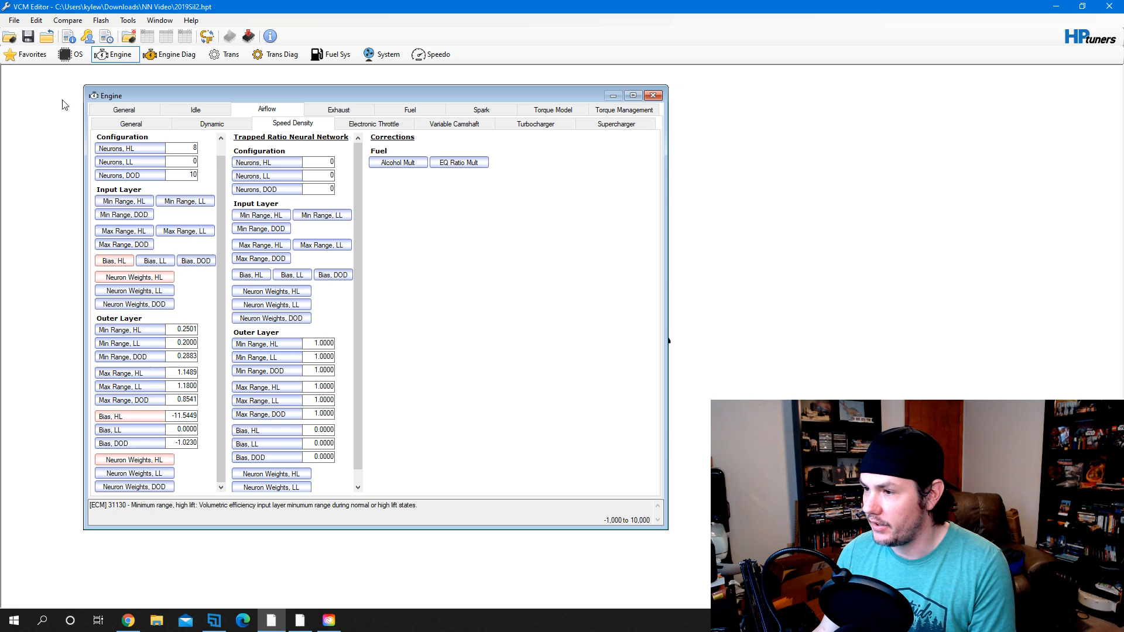
Save the updated tune as a new file named 2019Sil2_NNUPdate.hpt in the NN Video folder
left_click(14, 20)
left_click(42, 71)
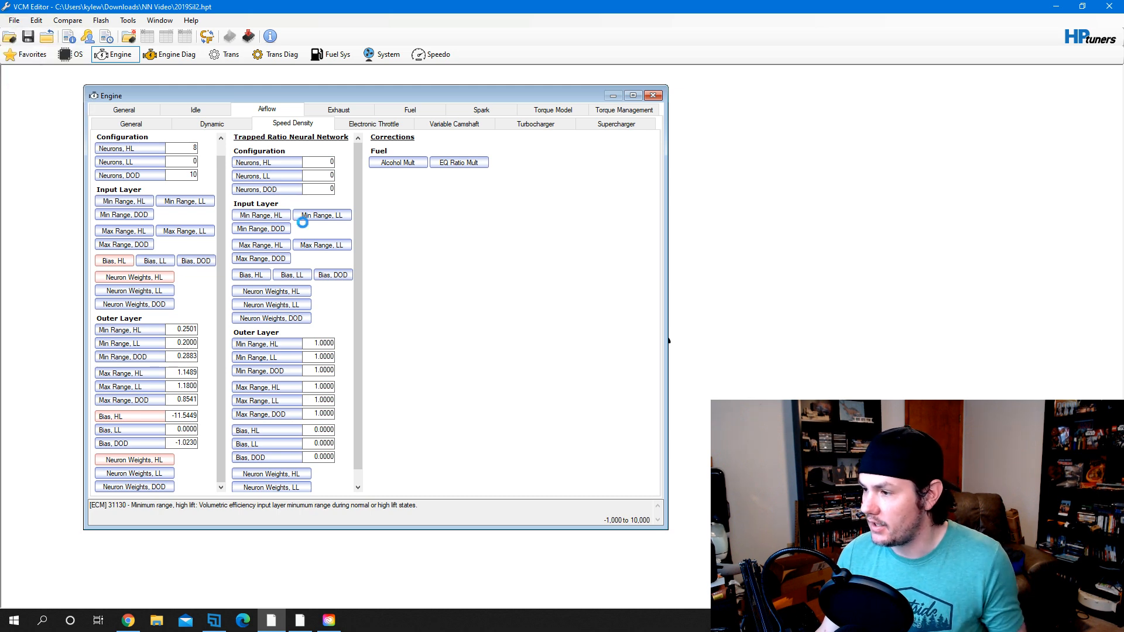
left_click(105, 270)
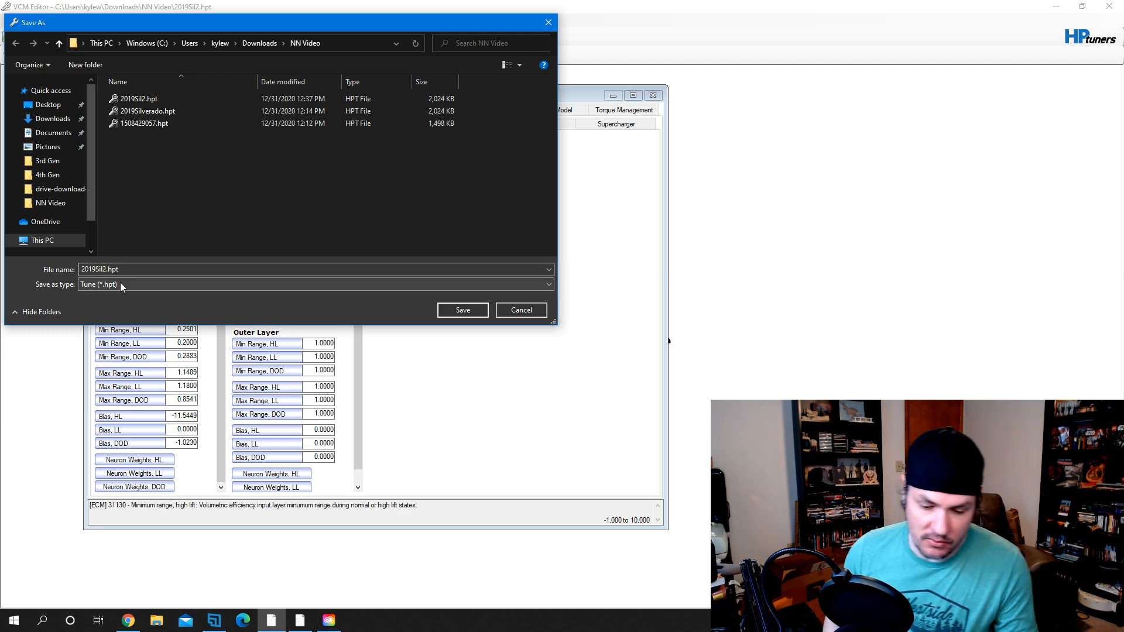
type("_NNUP")
type("date")
key("Return")
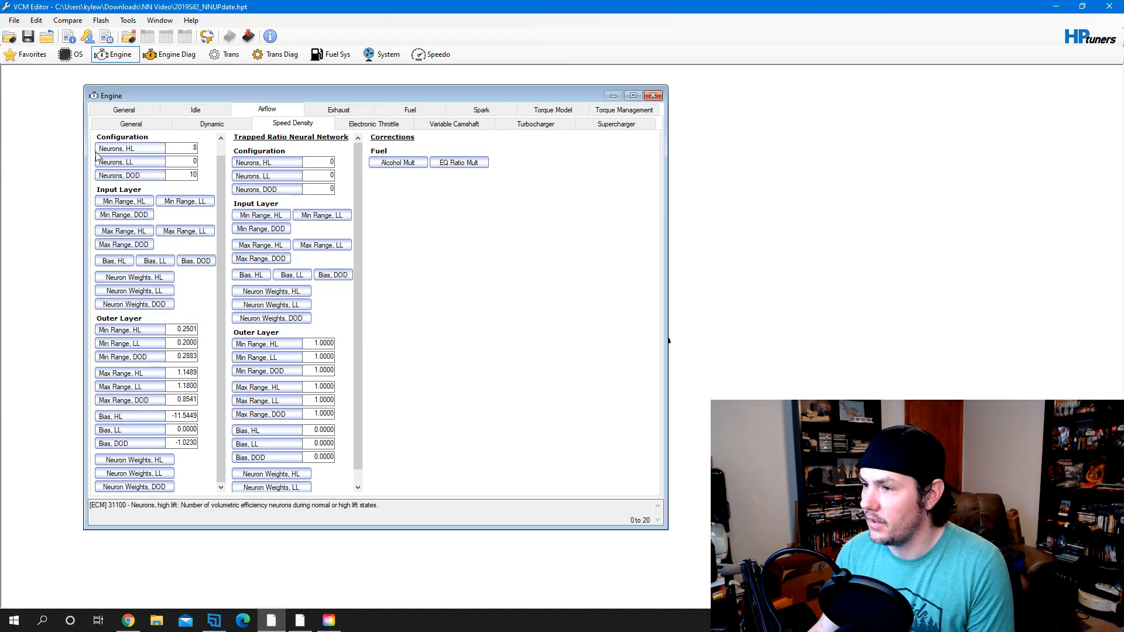
Load 2019Sil2.hpt from the NN Video folder as the compare file for the updated tune
left_click(67, 21)
left_click(97, 33)
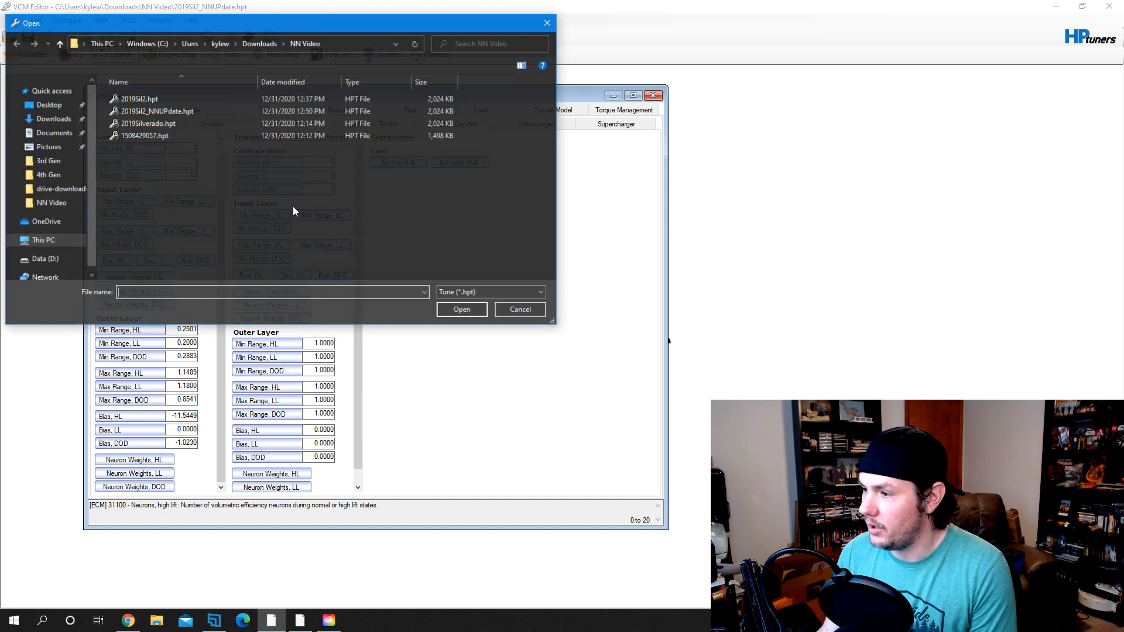
double_click(157, 99)
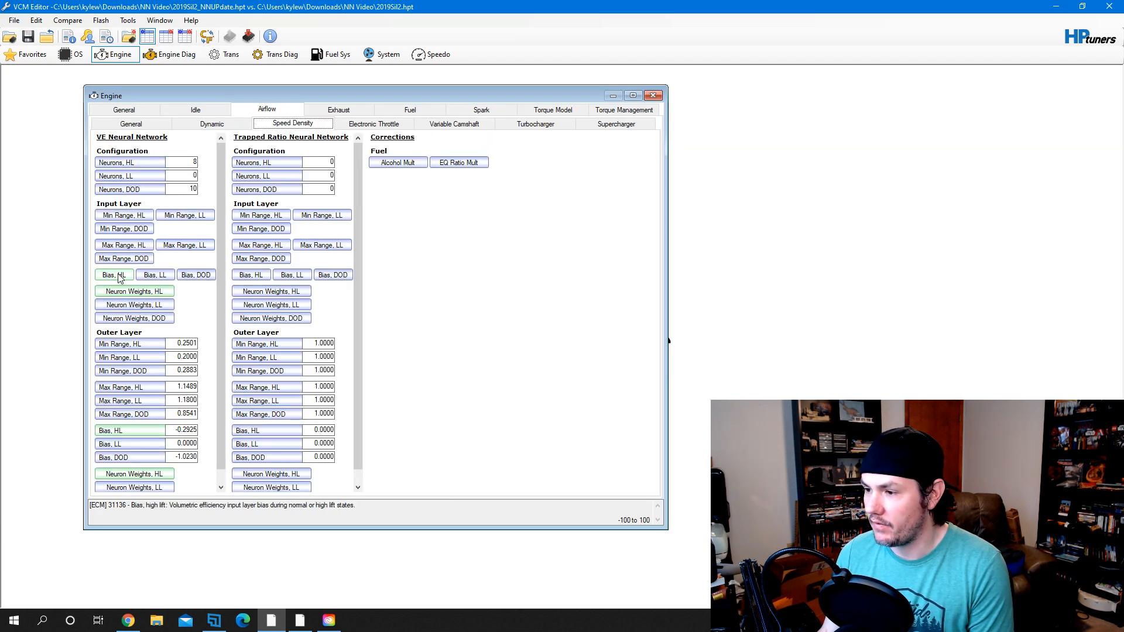
Examine the differing high-lift bias and neuron weights of the VE neural network's input layer, then review the outer-layer values
left_click(114, 275)
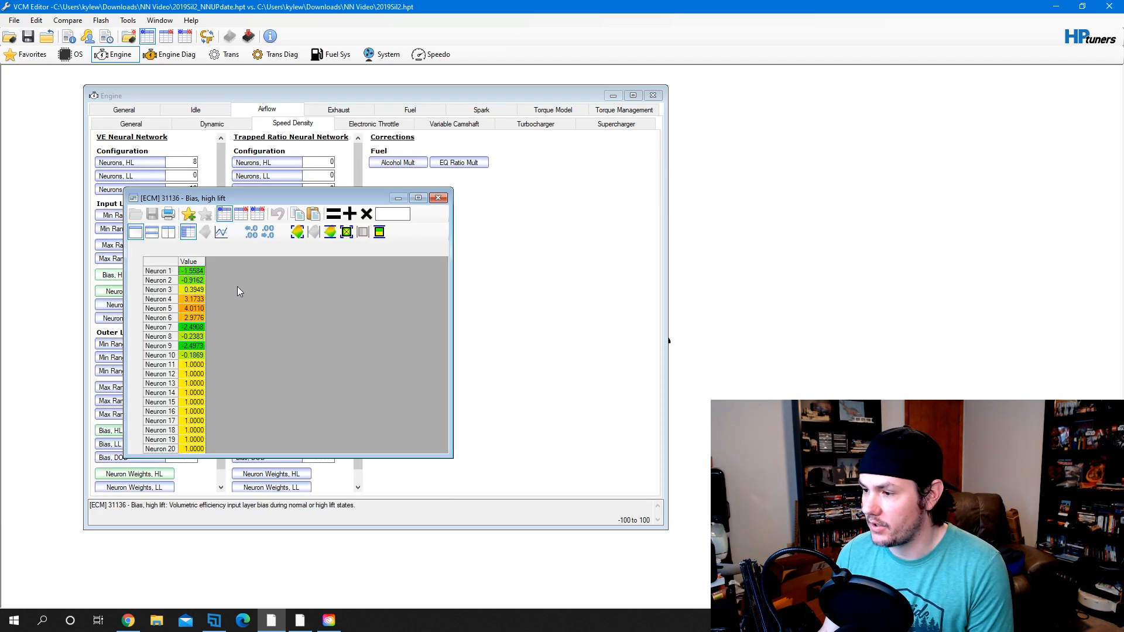
left_click(242, 215)
left_click(438, 198)
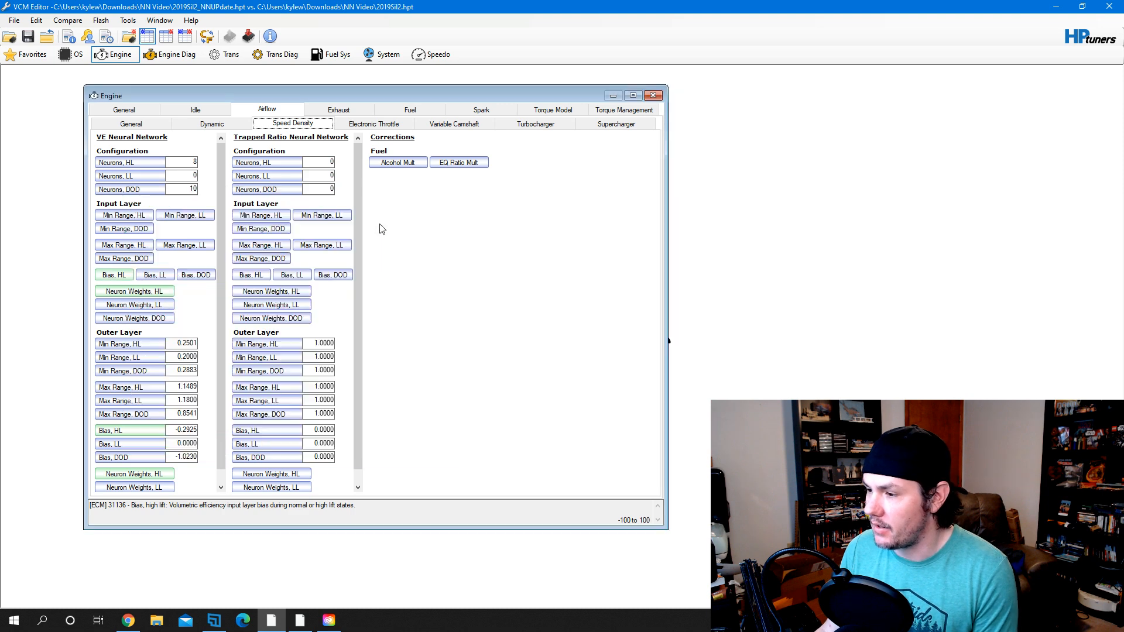
left_click(158, 292)
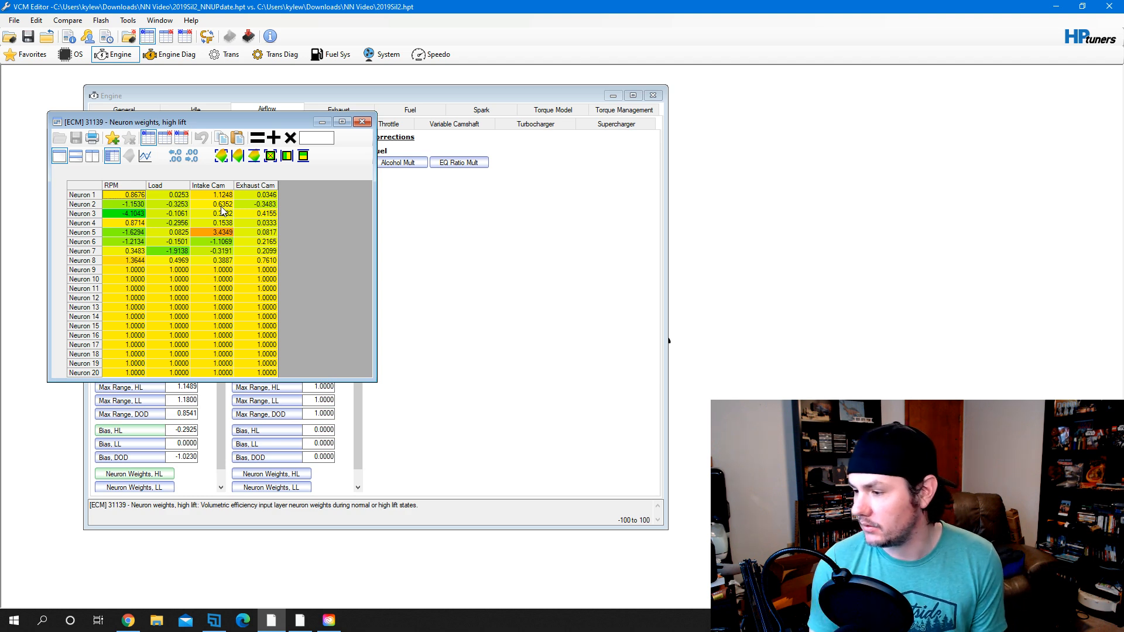
left_click(363, 123)
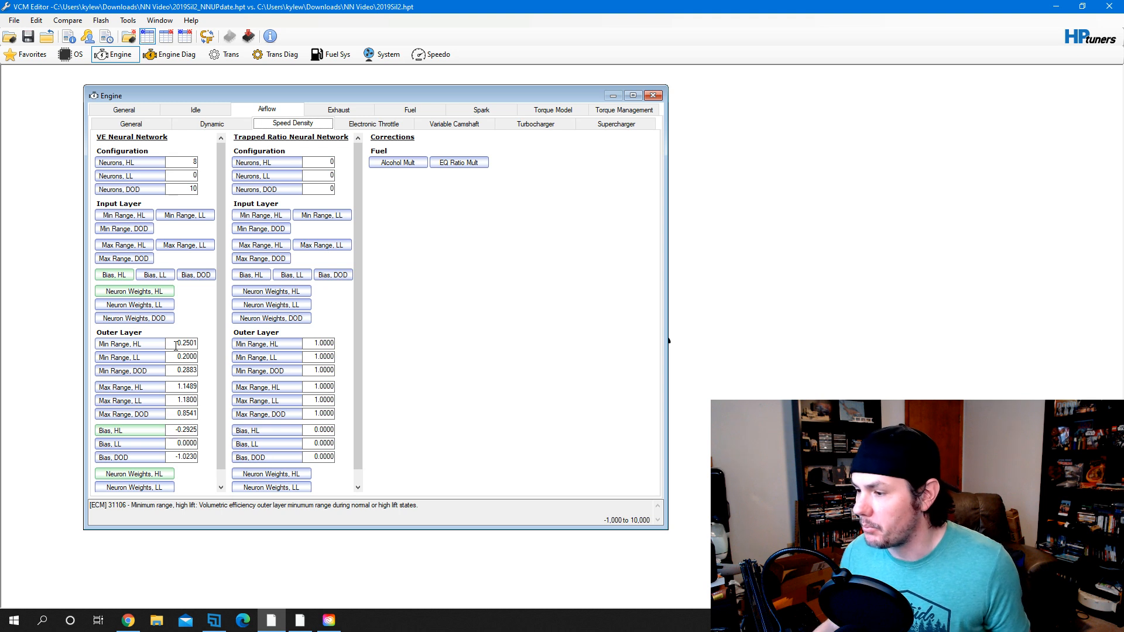
scroll(195, 314, "down", 1)
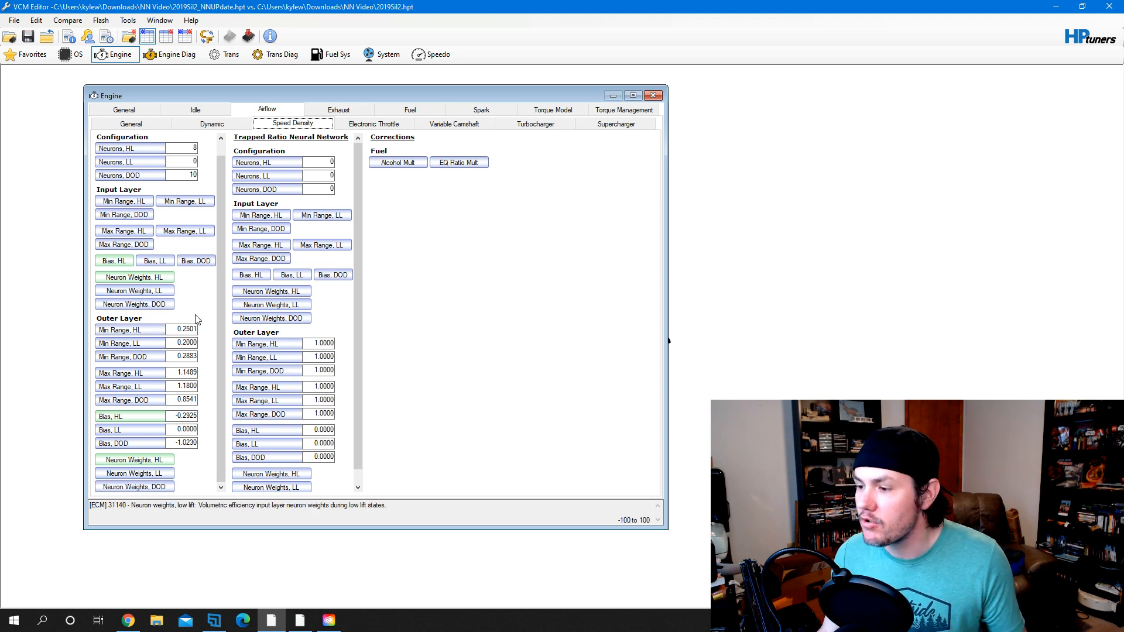